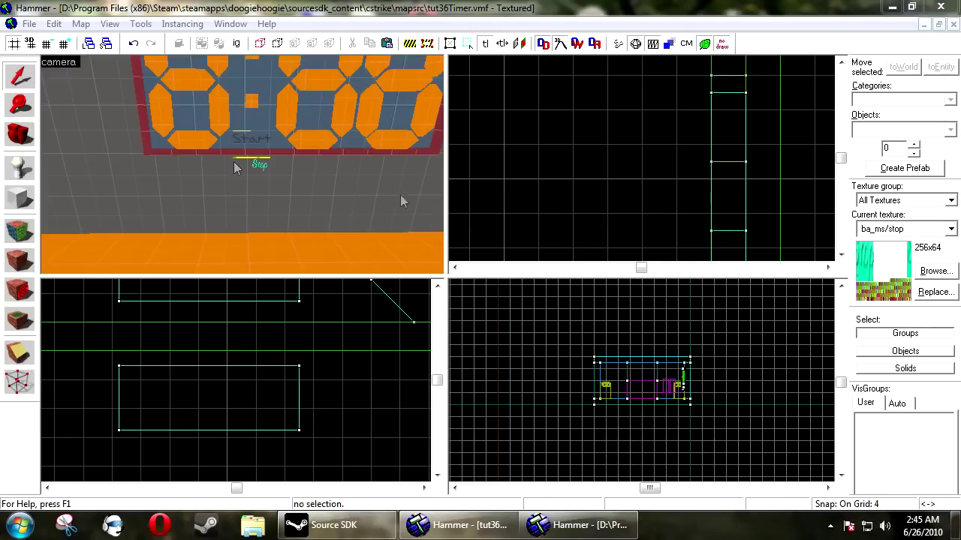
- Examine the timer's digit segments in the camera and front views, including the top segment of the rightmost digit
right_click(583, 244)
click(358, 174)
key(z)
key(s)
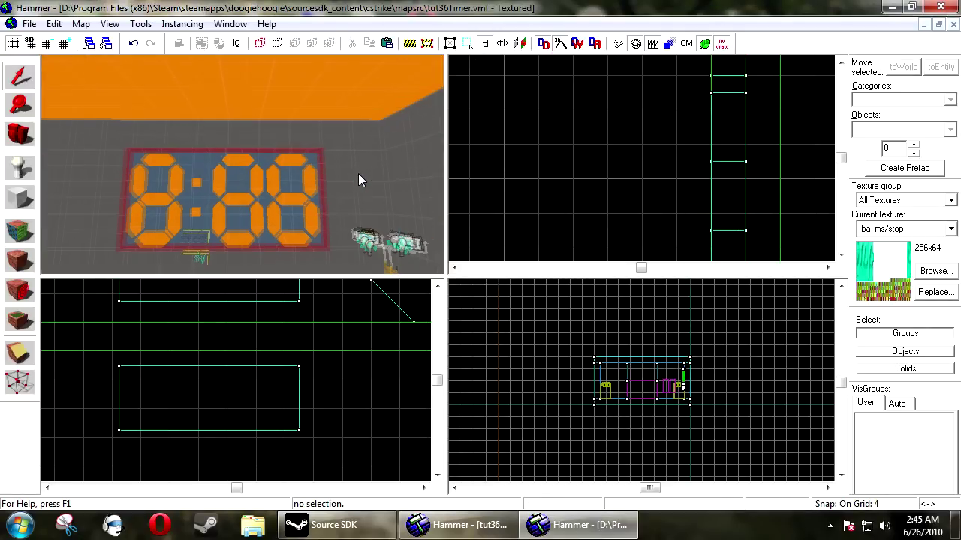
key(w)
key(z)
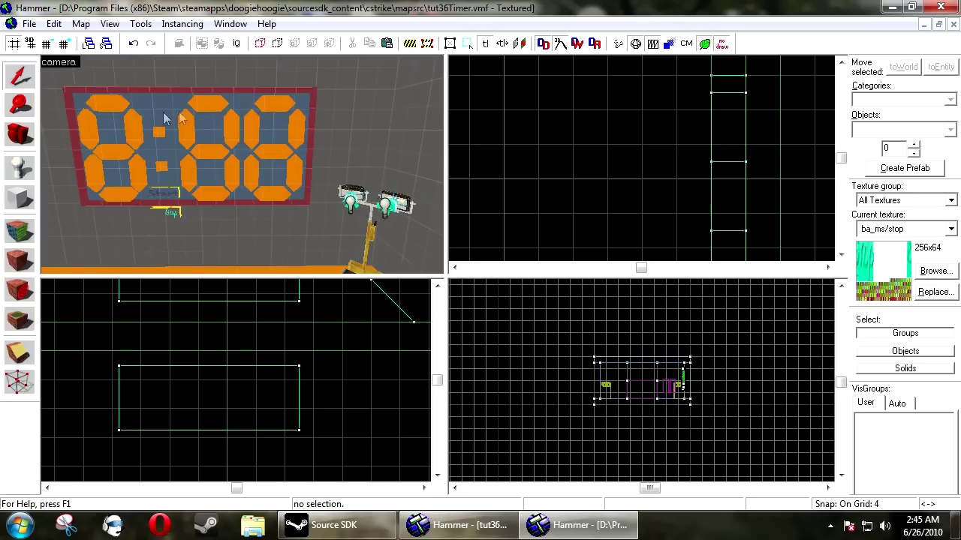
click(275, 105)
scroll(697, 414, up, 2)
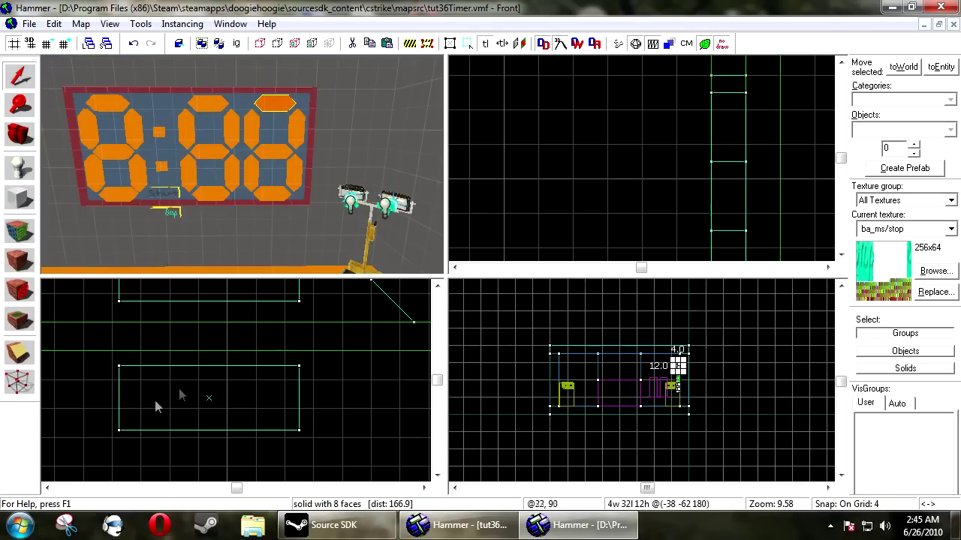
scroll(188, 398, up, 3)
scroll(160, 358, down, 2)
scroll(160, 357, up, 4)
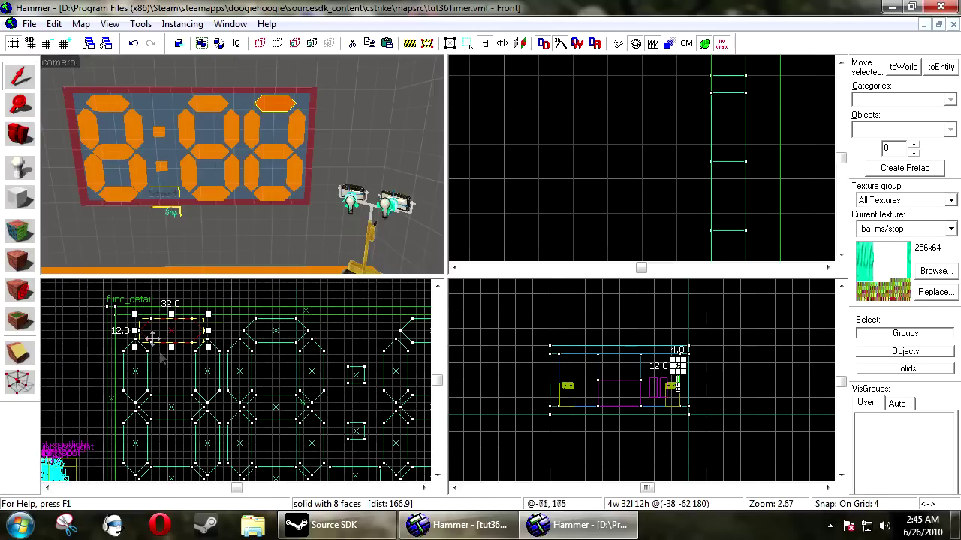
scroll(261, 112, up, 2)
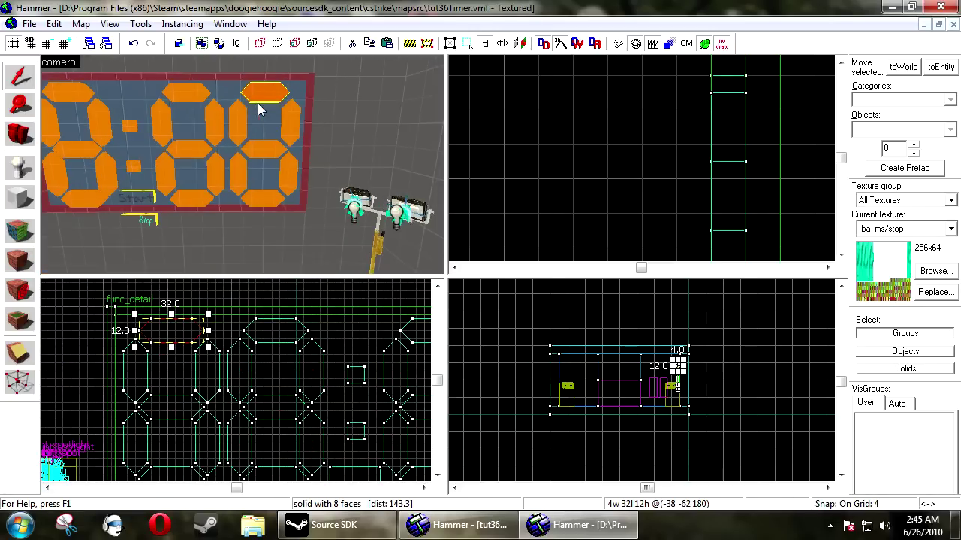
scroll(144, 332, up, 4)
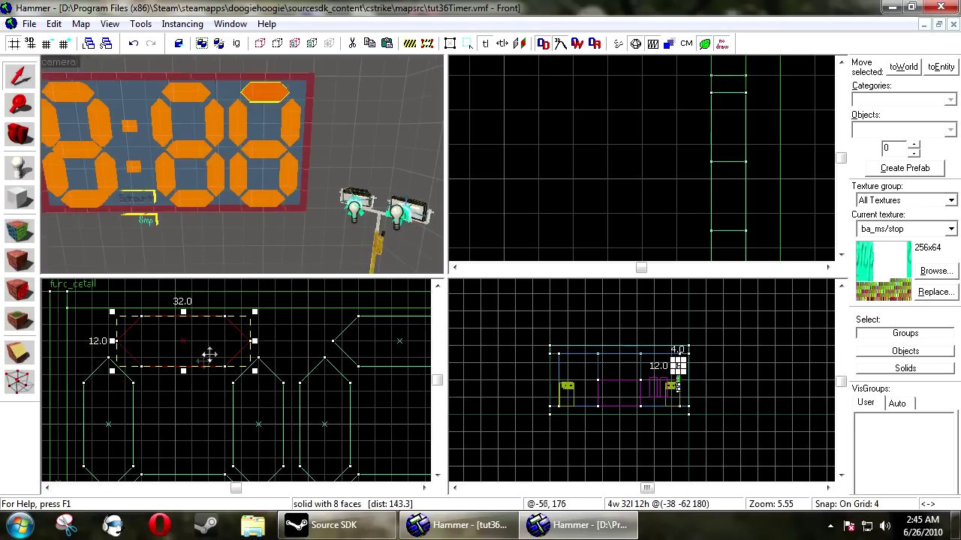
scroll(214, 364, down, 10)
scroll(276, 346, up, 4)
click(287, 305)
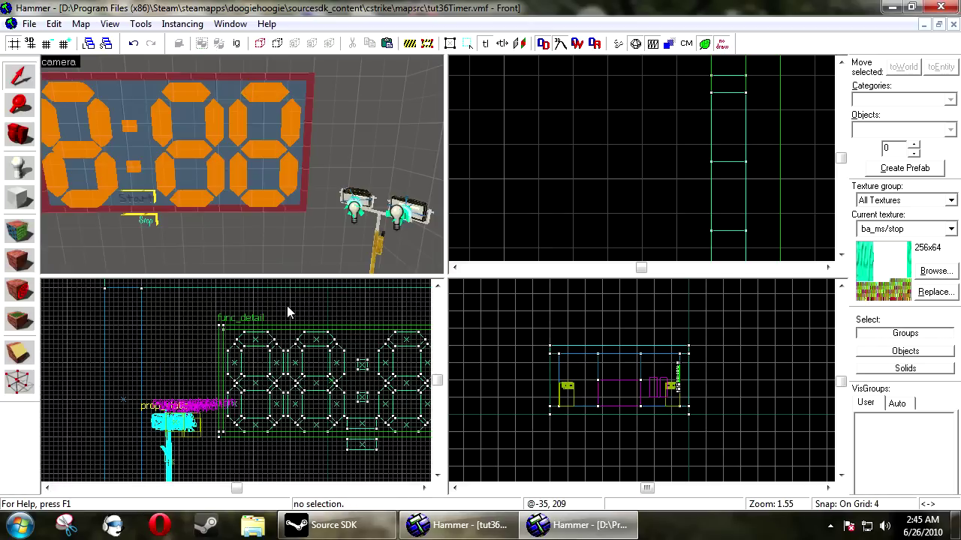
right_click(286, 305)
right_click(263, 304)
click(233, 306)
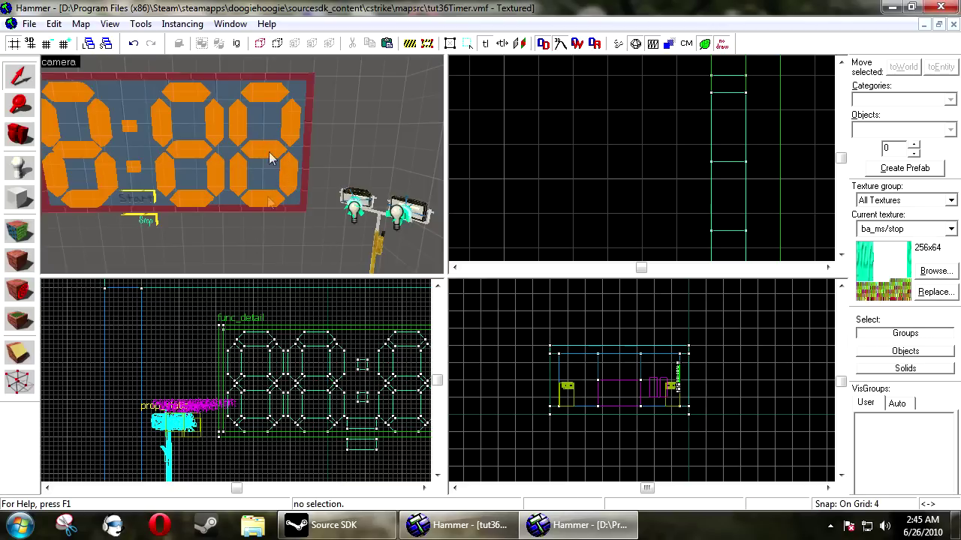
- Change the class of the rightmost digit's top segment to func_brush and apply it
click(262, 94)
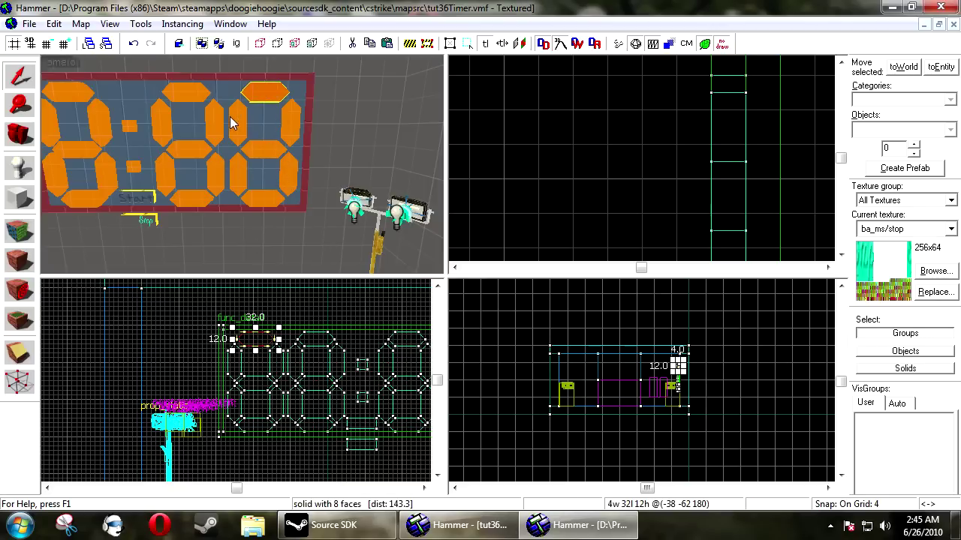
key(alt+Return)
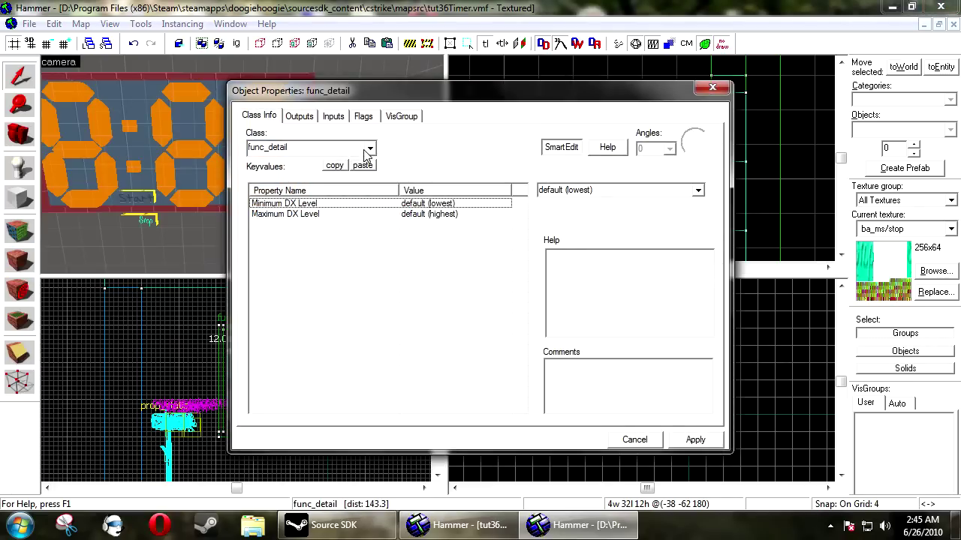
click(367, 151)
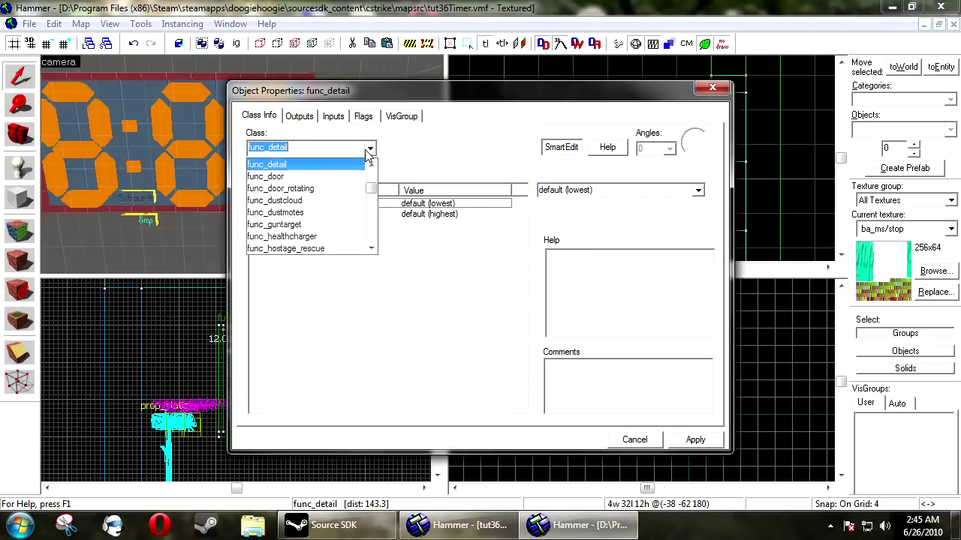
scroll(331, 227, up, 4)
click(318, 224)
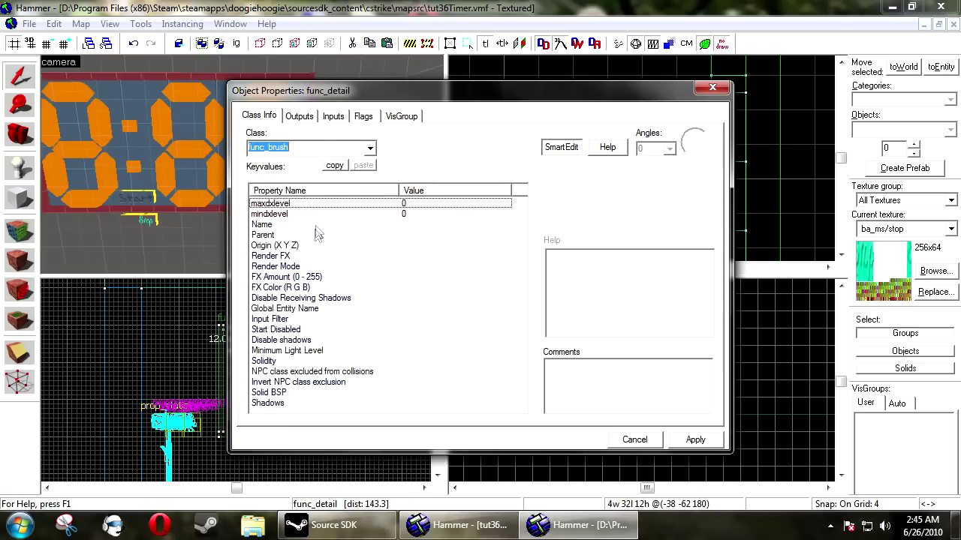
click(695, 441)
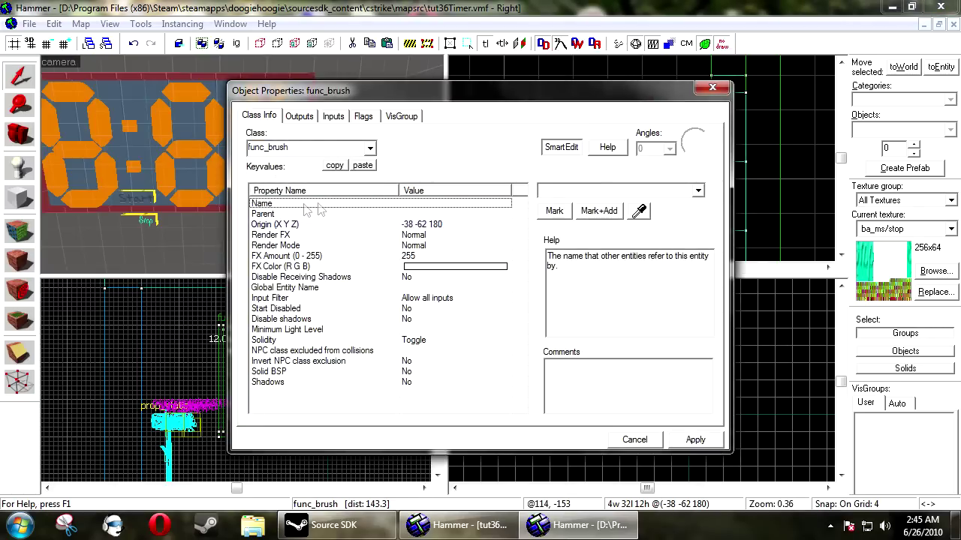
- Name the top segment's func_brush Timer_#1_Segment_A and apply the name
click(557, 193)
text(Timer_)
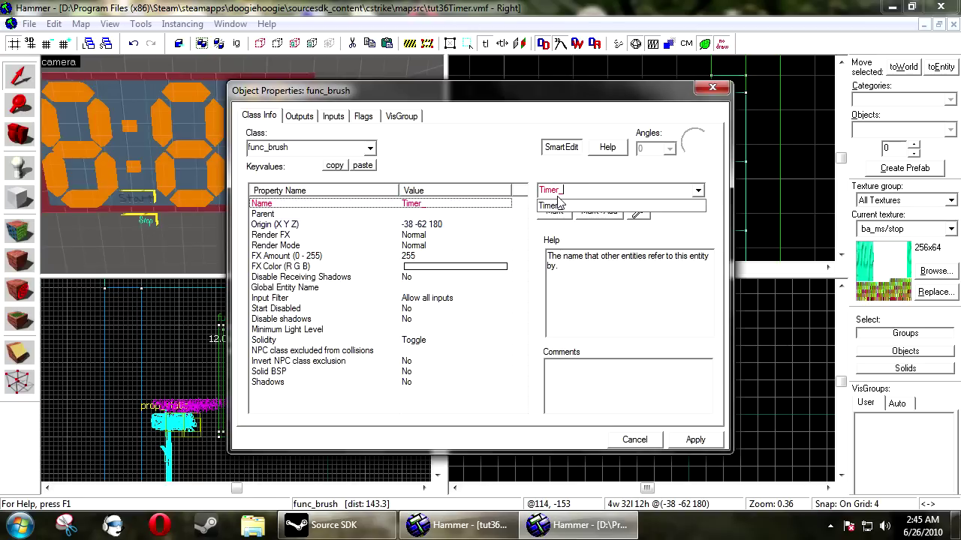
click(514, 88)
drag(510, 91, 635, 74)
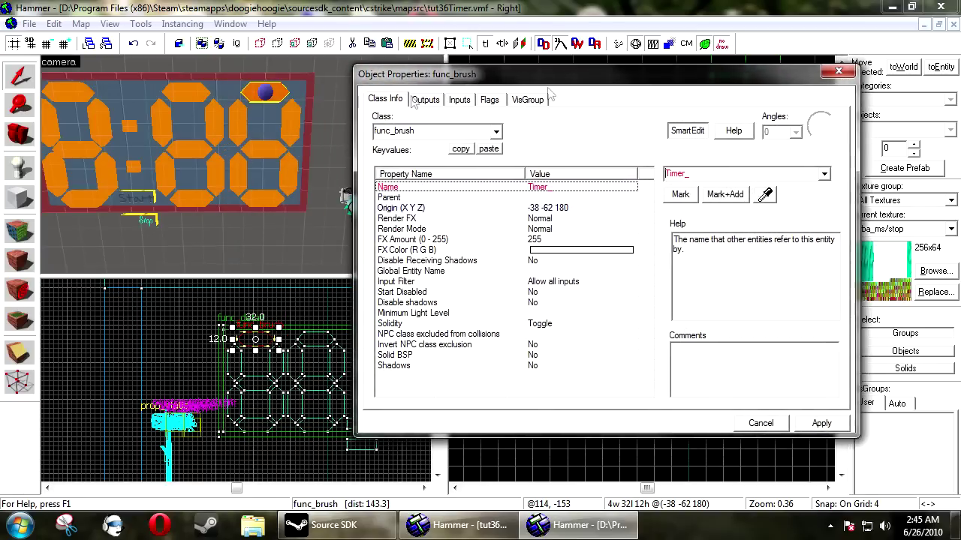
click(686, 183)
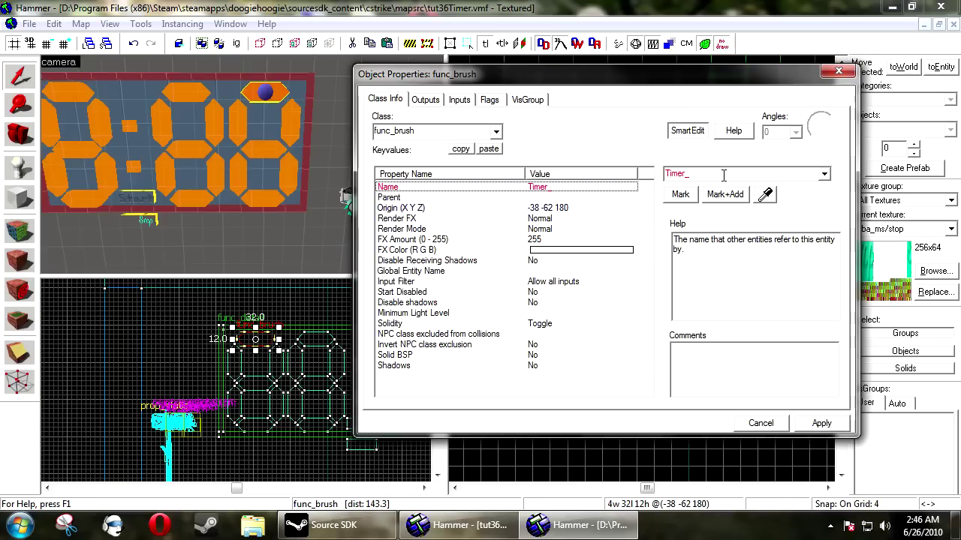
text(3)
text(#1_Segment_A)
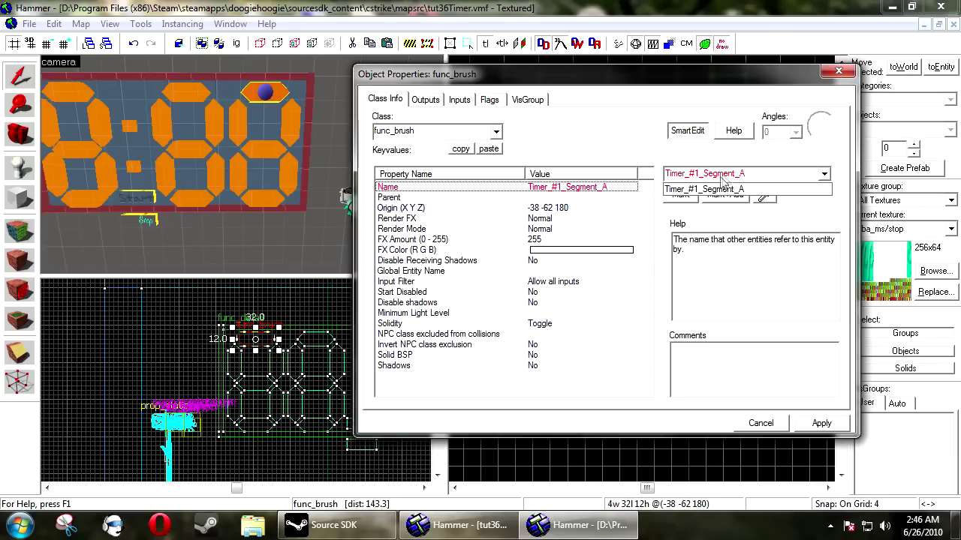
click(821, 424)
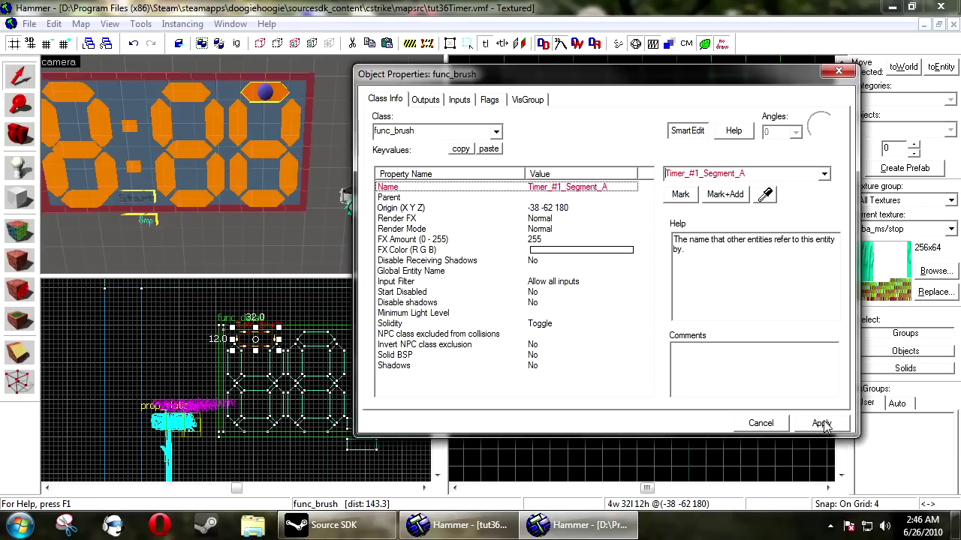
- Set Start Disabled to Yes for Timer_#1_Segment_A, apply it and close its properties
click(412, 292)
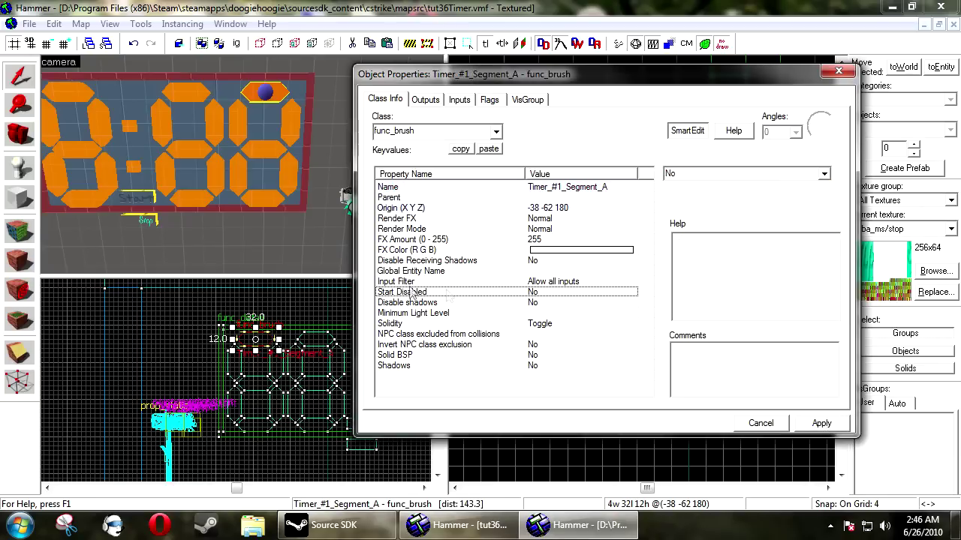
click(825, 175)
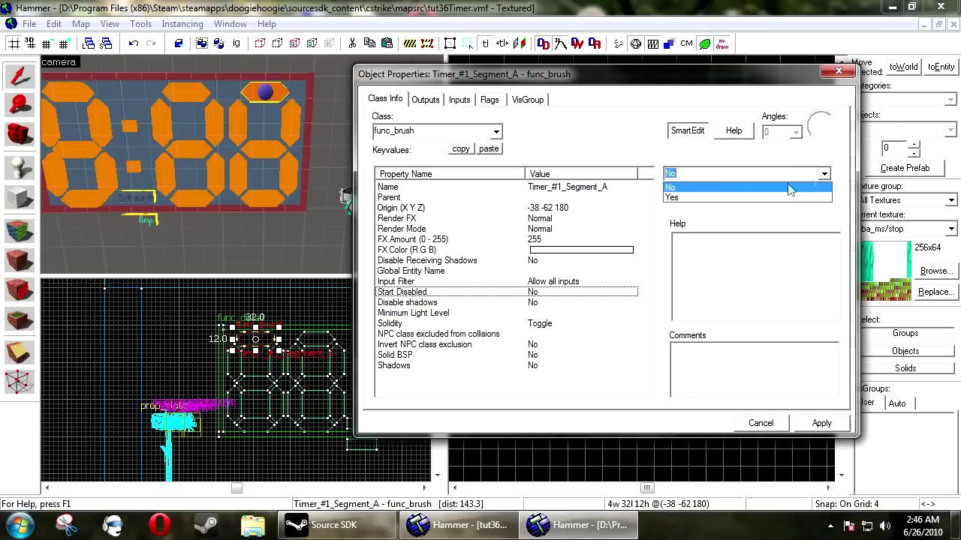
click(820, 426)
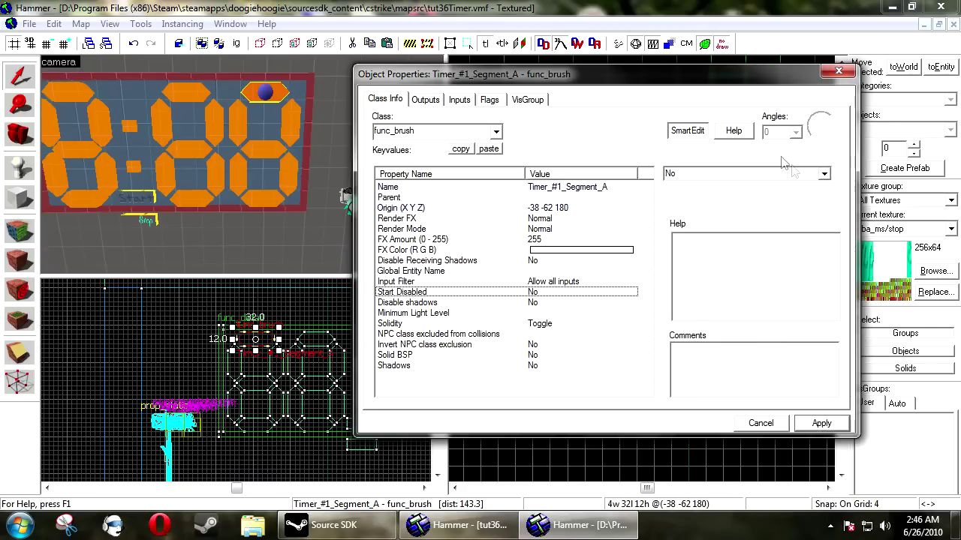
click(755, 423)
right_click(753, 423)
click(708, 326)
scroll(676, 367, up, 7)
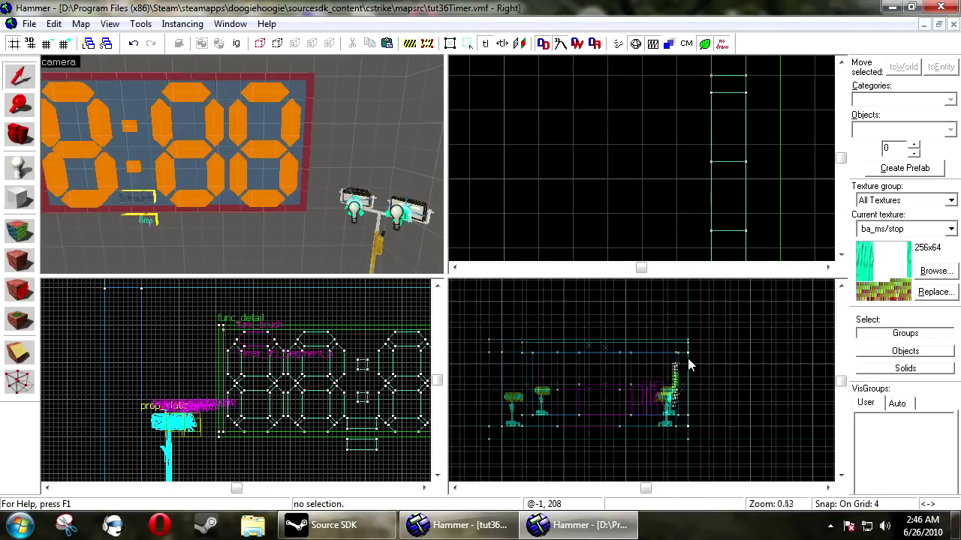
scroll(291, 90, up, 2)
- Reopen the properties of the rightmost digit's top segment and copy its keyvalues
click(290, 91)
key(alt+Return)
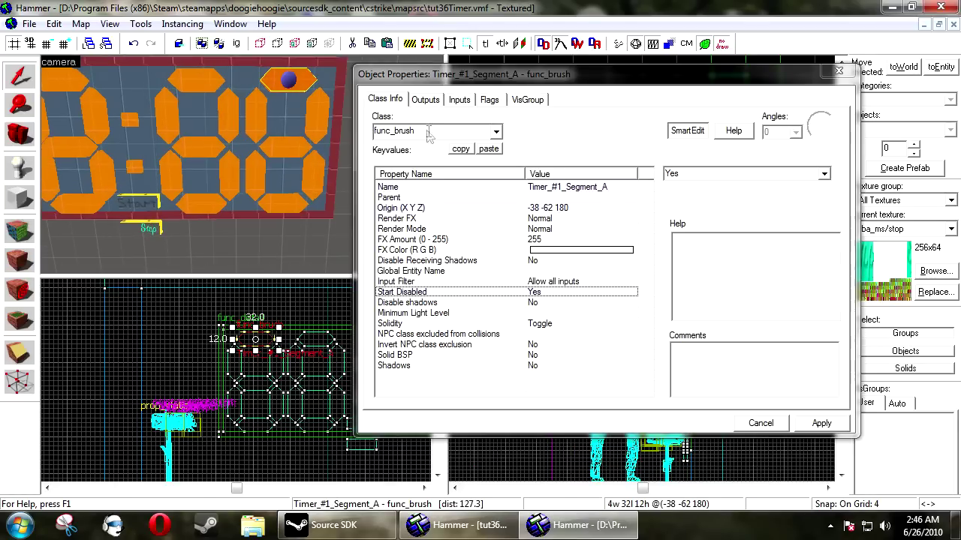
click(327, 120)
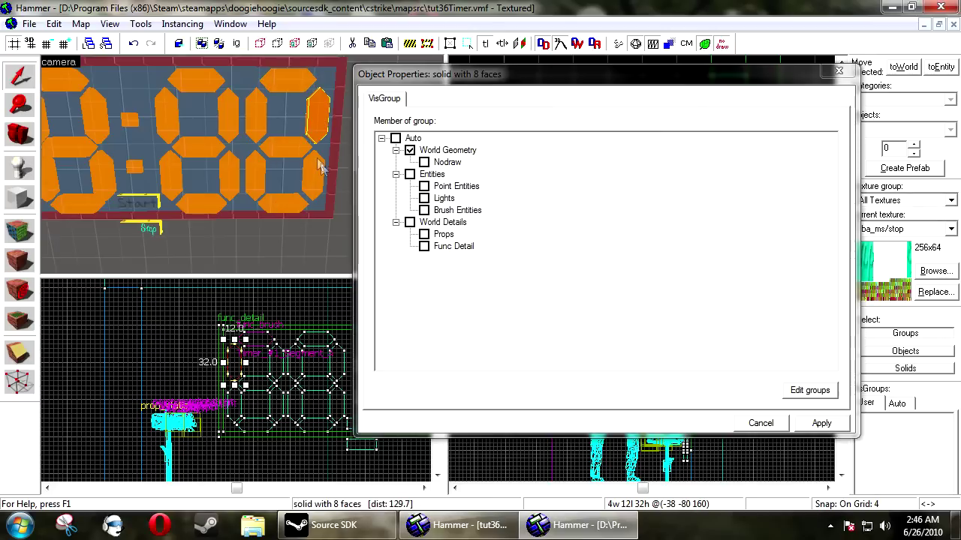
click(287, 84)
click(582, 187)
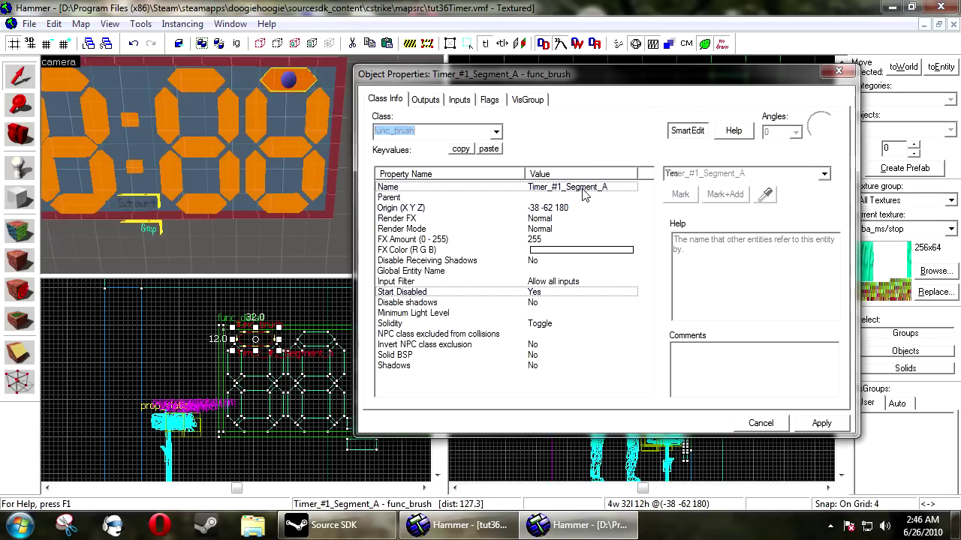
click(461, 149)
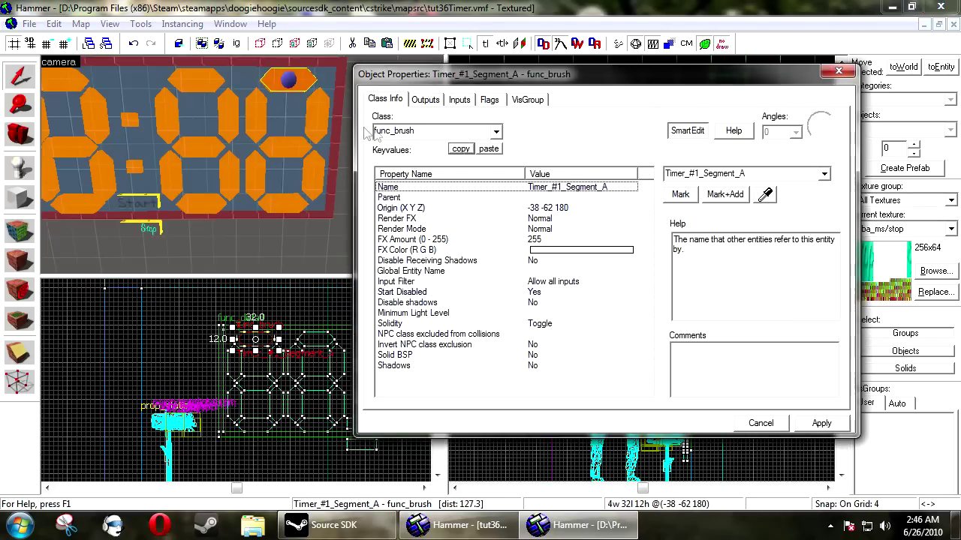
- Paste the copied keyvalues onto the rightmost digit's upper-right segment, name it Timer_#1_Segment_B and apply
click(319, 124)
click(488, 149)
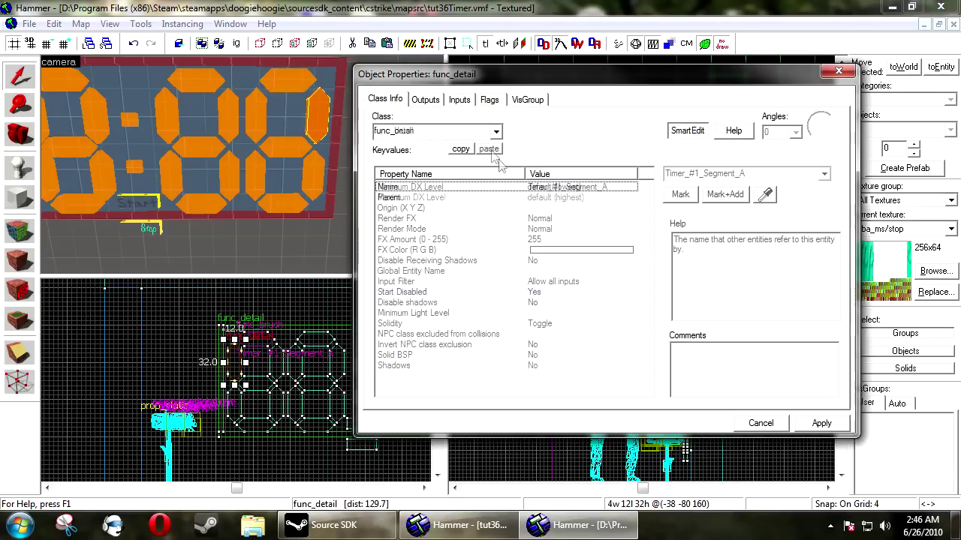
click(770, 175)
click(782, 175)
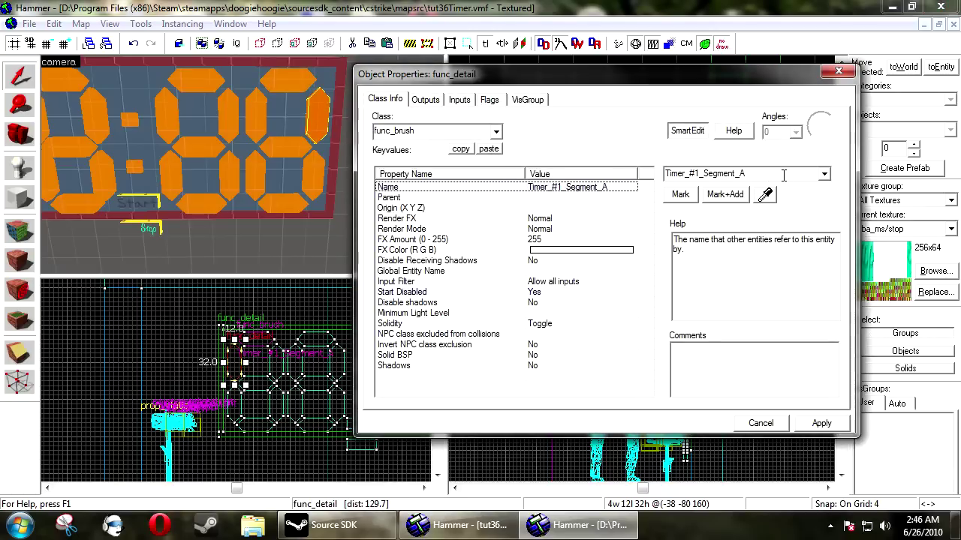
key(BackSpace)
text(B)
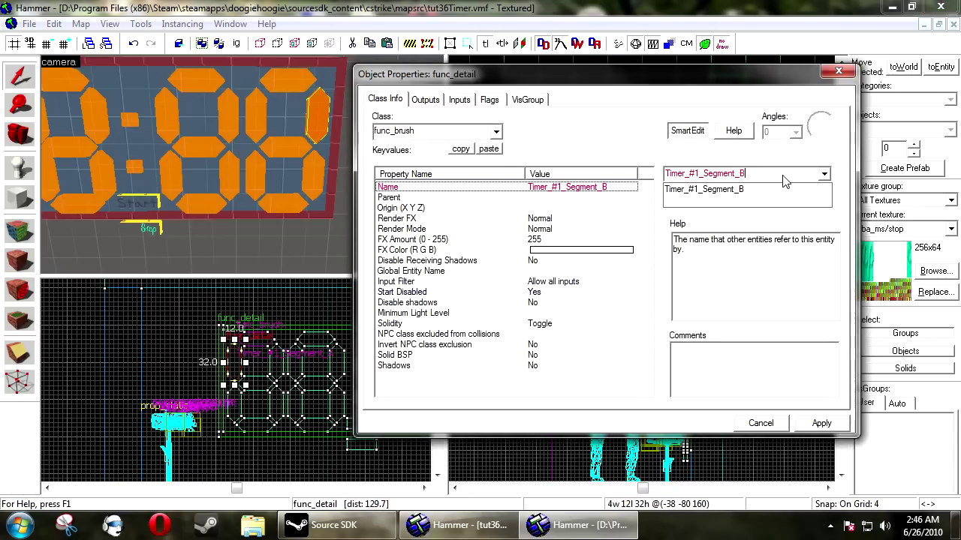
click(821, 423)
click(301, 84)
click(319, 122)
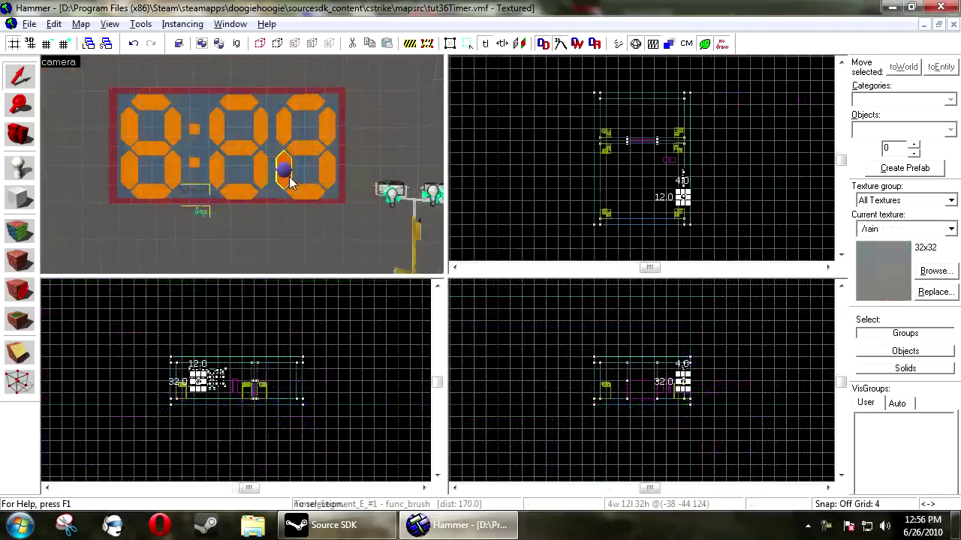
- Inspect the names of several segments across the timer's three digits in their object properties, closing the properties and clearing the selection when done
key(alt+Return)
drag(302, 85, 447, 95)
click(308, 150)
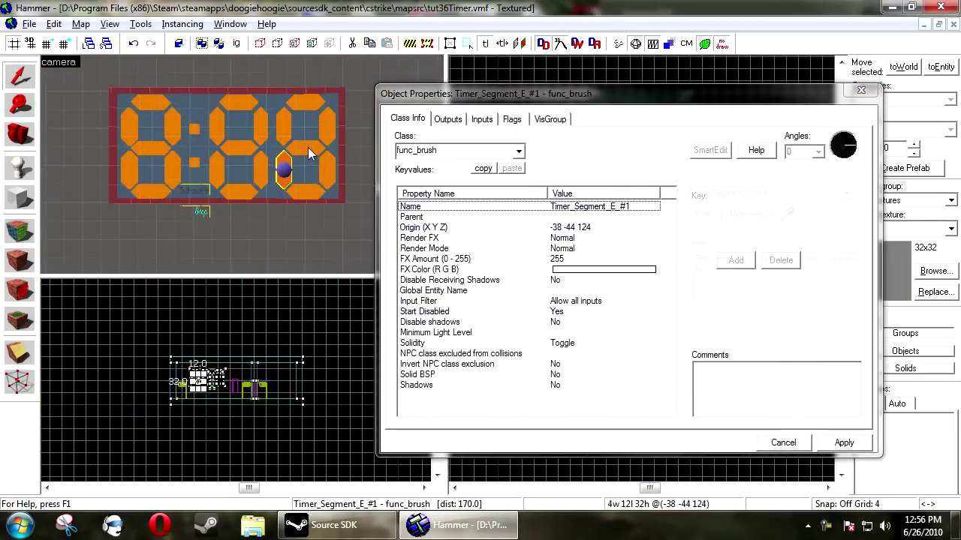
click(329, 126)
click(258, 135)
click(238, 154)
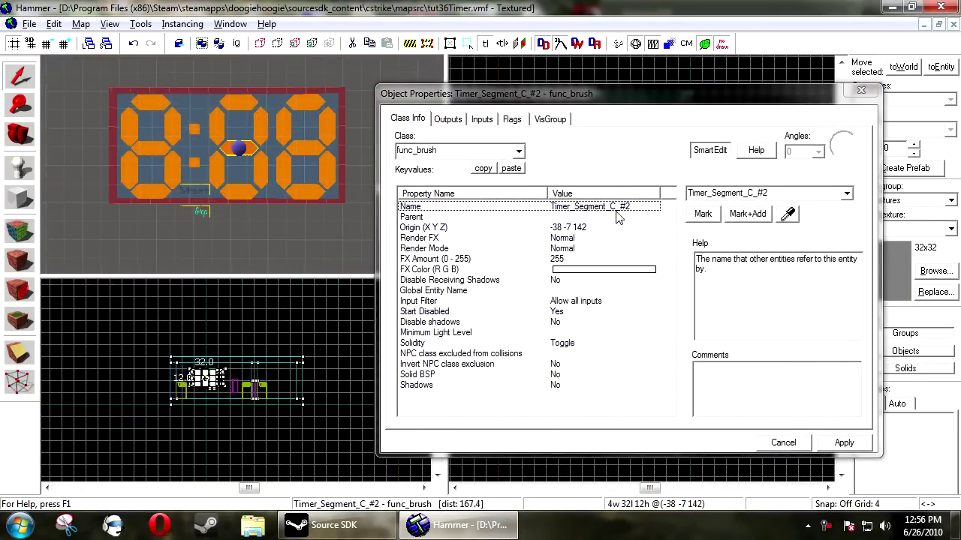
click(182, 162)
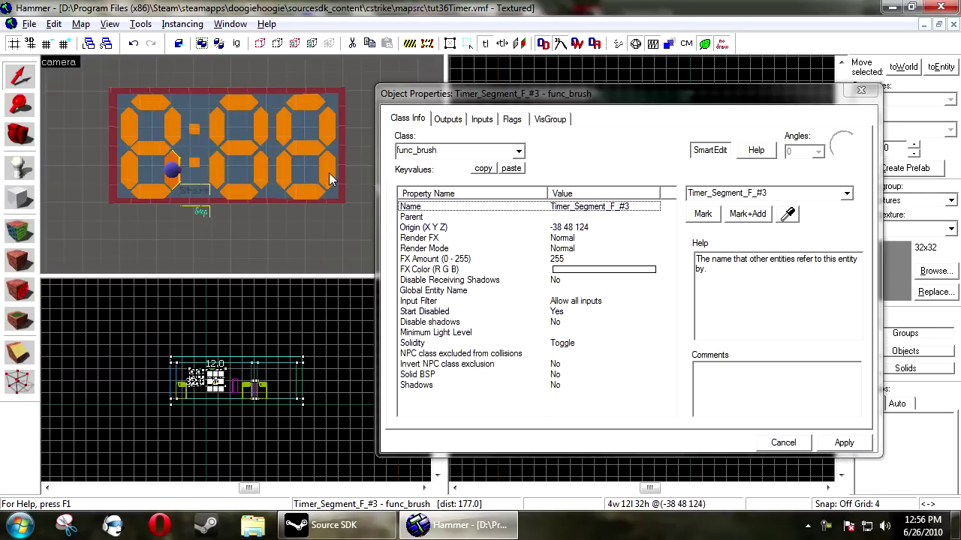
click(330, 179)
click(783, 442)
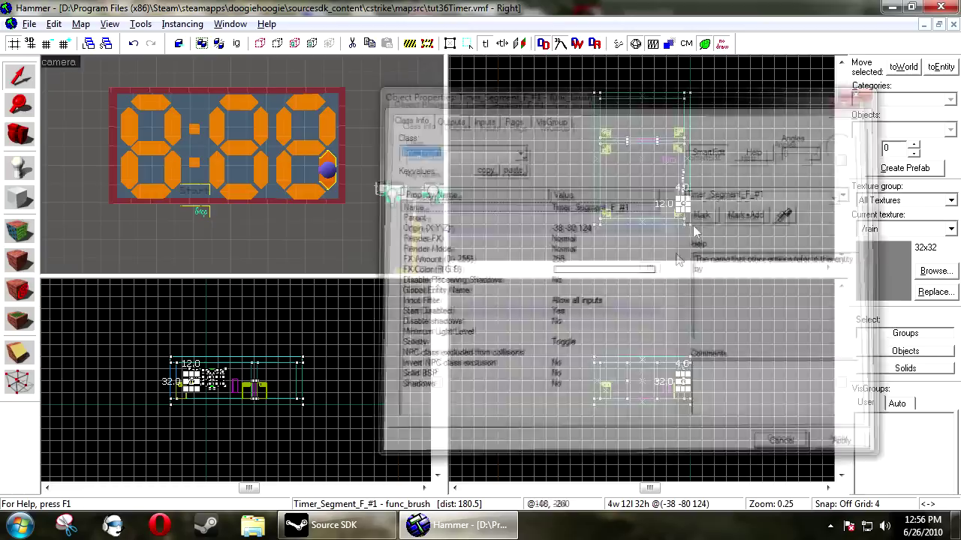
right_click(714, 199)
click(715, 154)
key(z)
key(s)
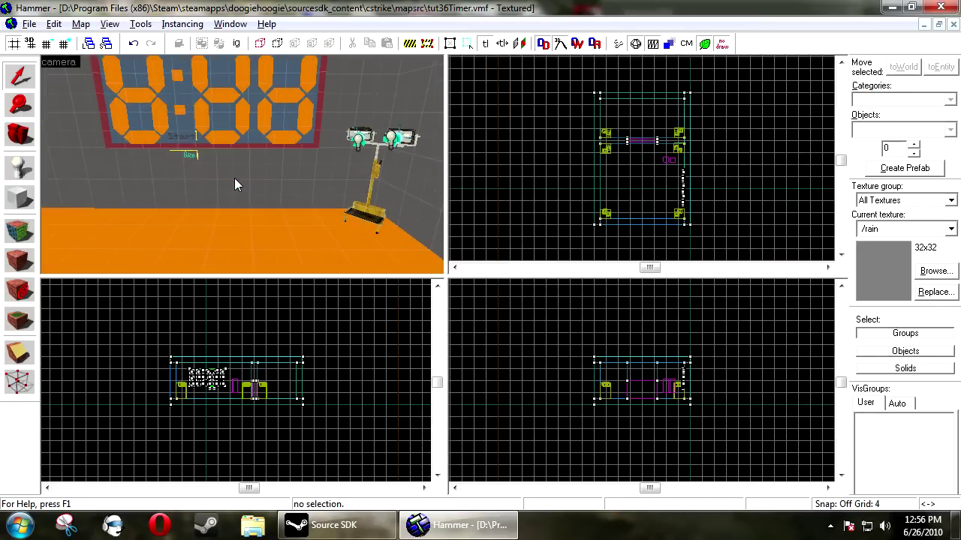
- Place a point entity on the floor below the timer and change its class to logic_case, applying the change
click(32, 171)
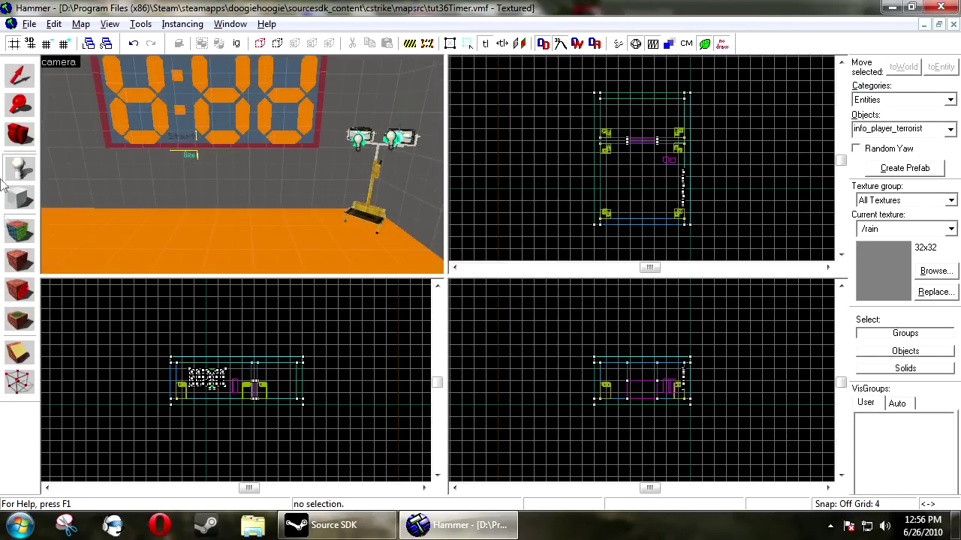
click(285, 223)
key(alt+Return)
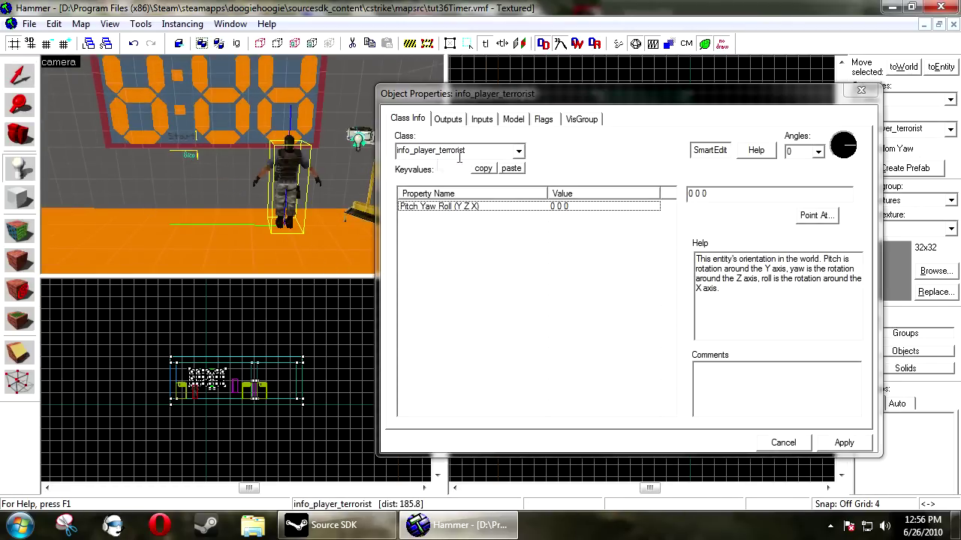
text(logic_ca)
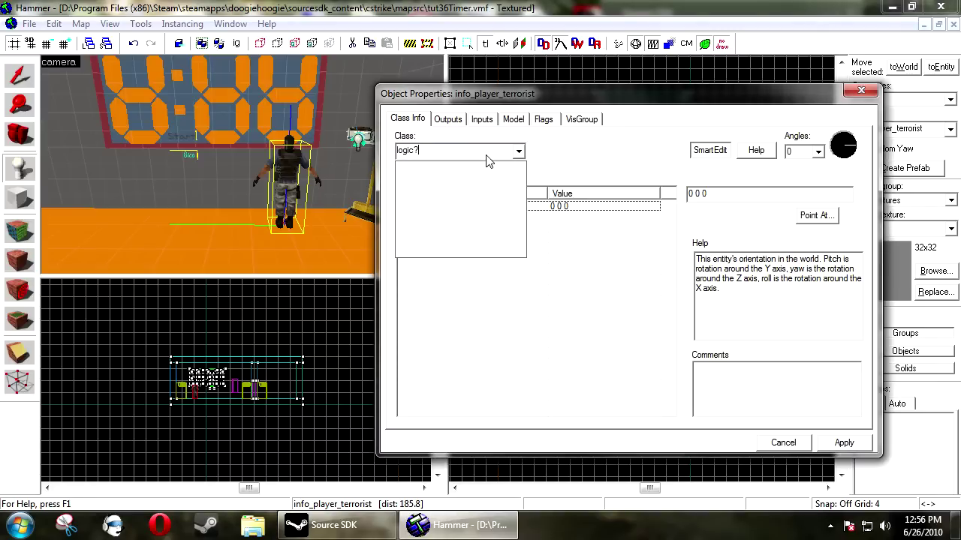
key(Return)
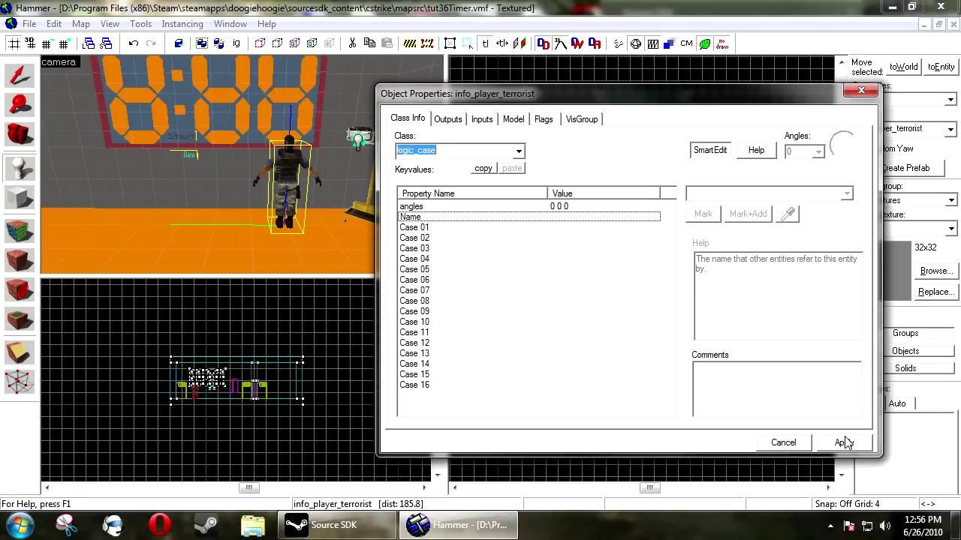
click(843, 443)
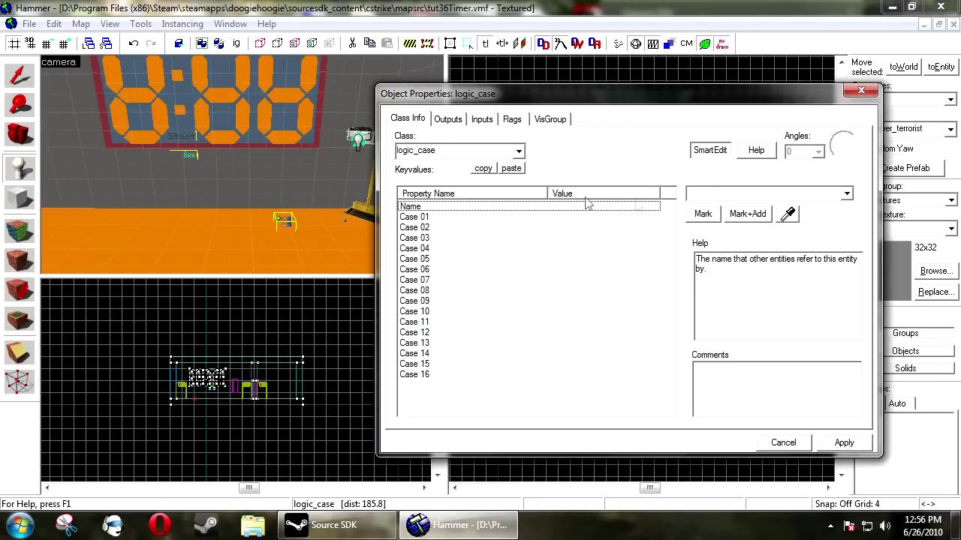
- Name the logic_case Timer_Case_#1, apply it and close its properties
text(T)
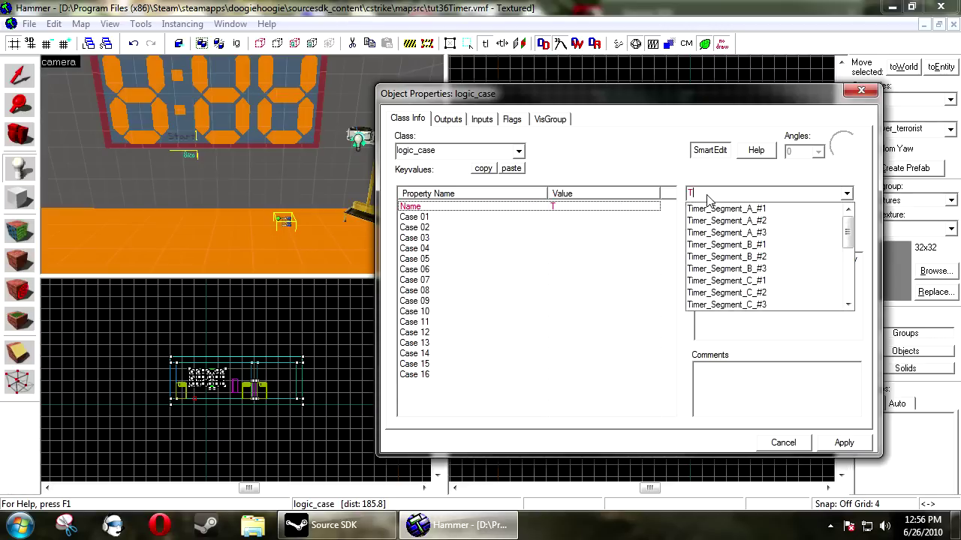
text(imer_C)
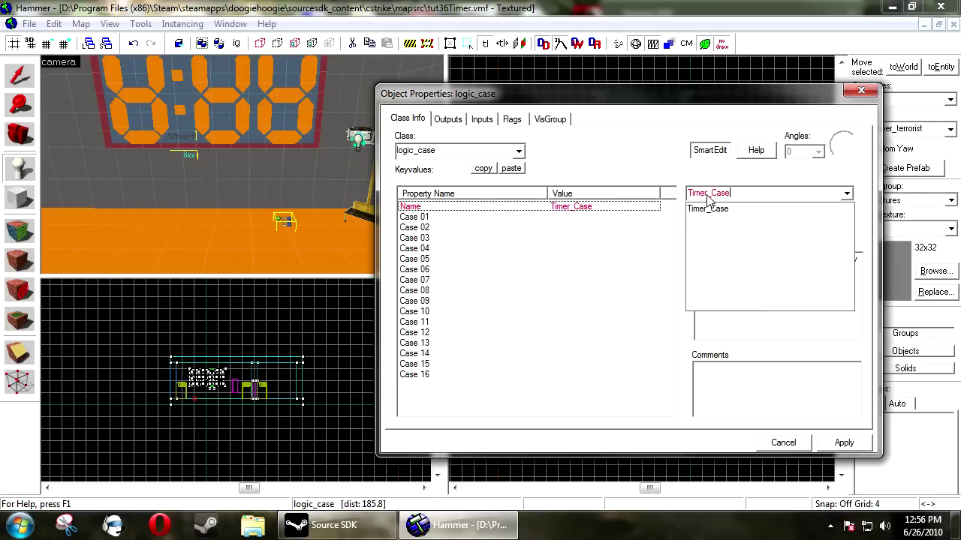
text(ase_#1)
key(Return)
click(844, 443)
click(783, 442)
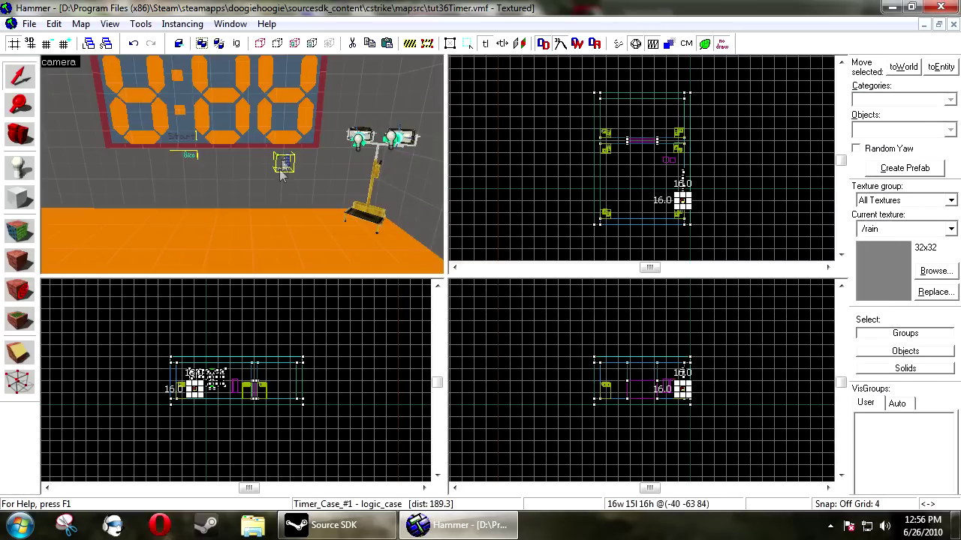
- Move the Timer_Case_#1 entity up against the wall, just beneath the timer's rightmost digit
scroll(180, 406, up, 6)
scroll(189, 425, up, 3)
drag(203, 426, 182, 416)
click(185, 416)
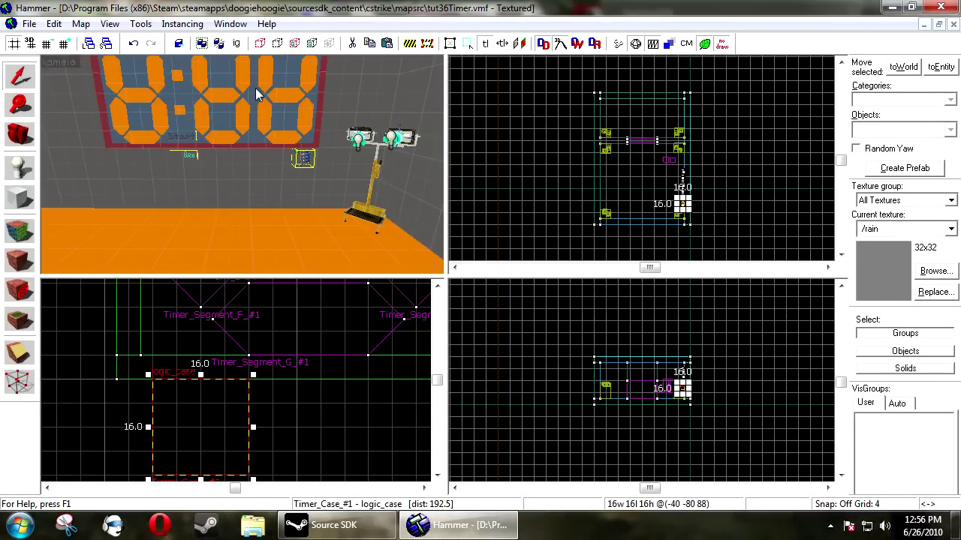
- Open the properties of Timer_Case_#1 and set Case 01 through Case 05 to 1, 2, 3, 4 and 5
scroll(256, 94, up, 2)
double_click(281, 129)
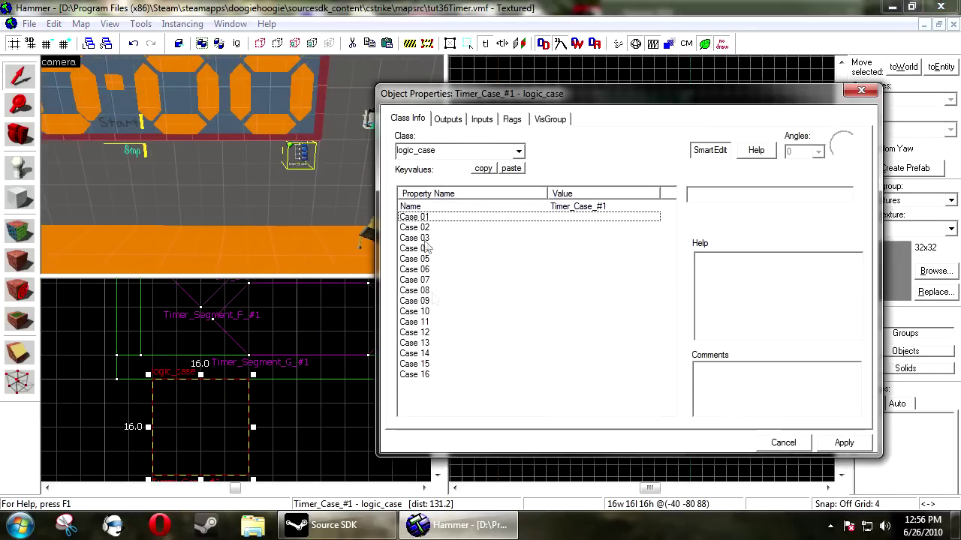
text(1)
click(657, 226)
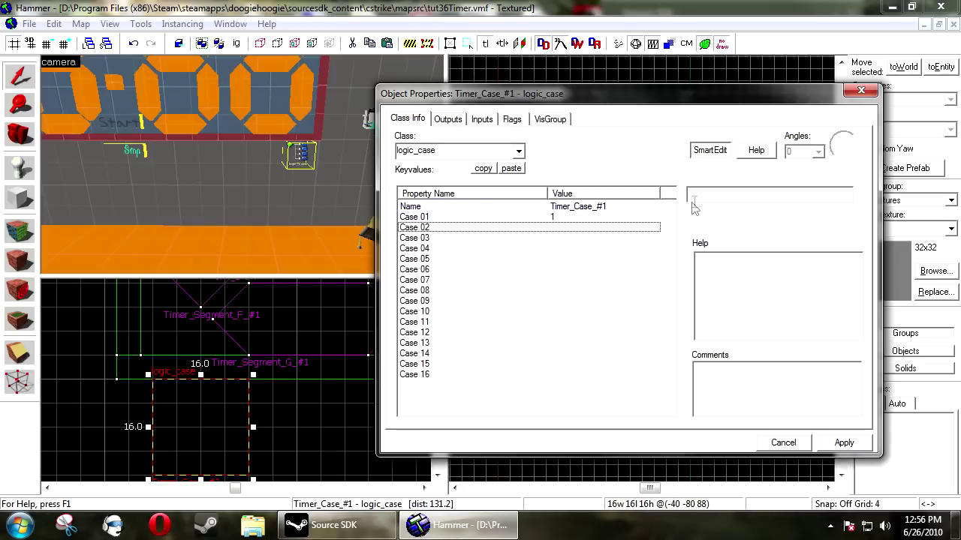
click(653, 238)
click(708, 195)
text(3)
click(634, 248)
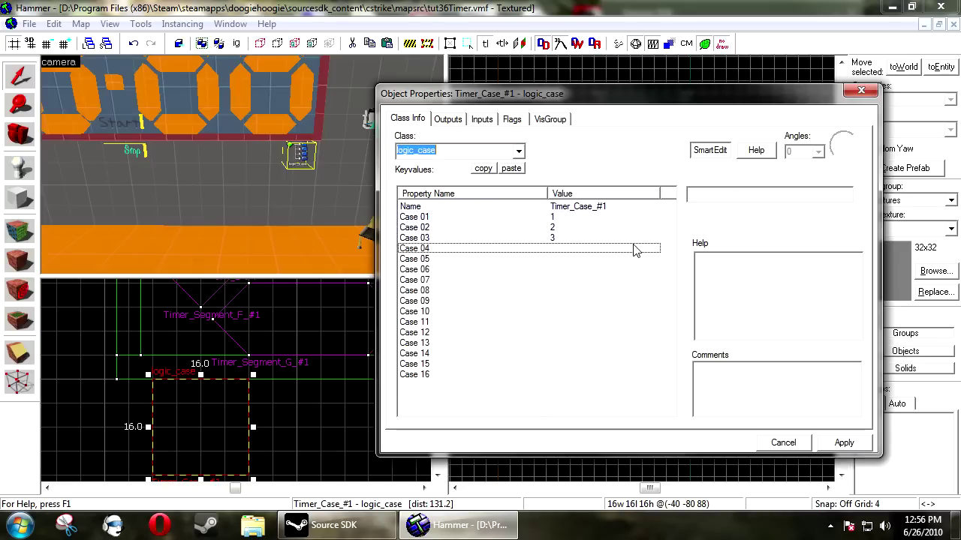
click(600, 259)
click(708, 195)
text(5)
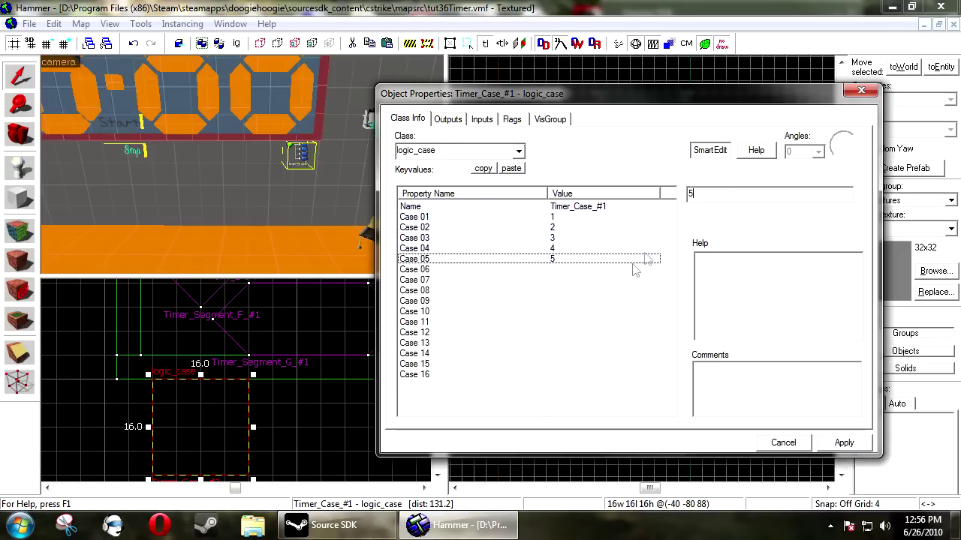
- Set Case 06 through Case 09 to 6, 7, 8 and 9 and Case 10 to 0, and apply
click(644, 269)
click(707, 197)
text(6)
click(649, 281)
text(7)
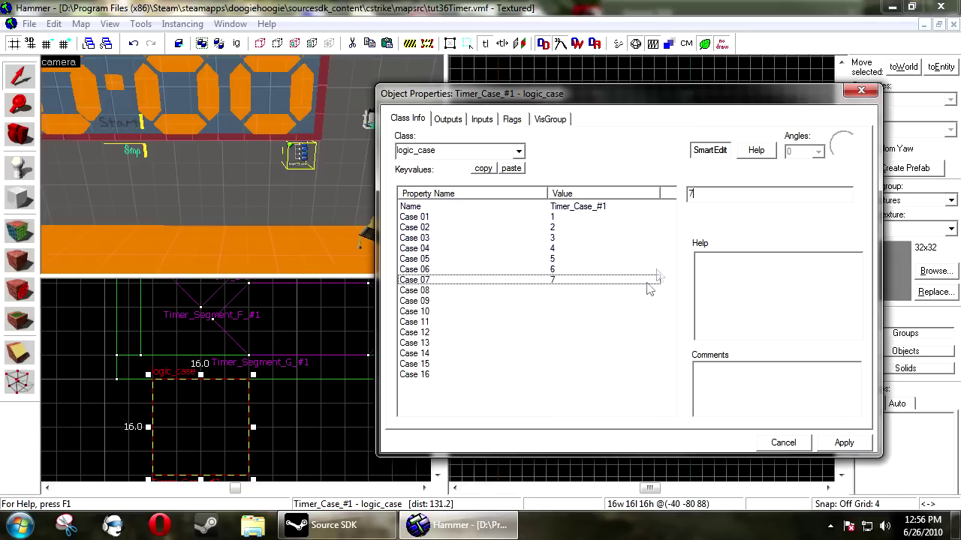
click(639, 290)
click(710, 195)
text(8)
click(621, 303)
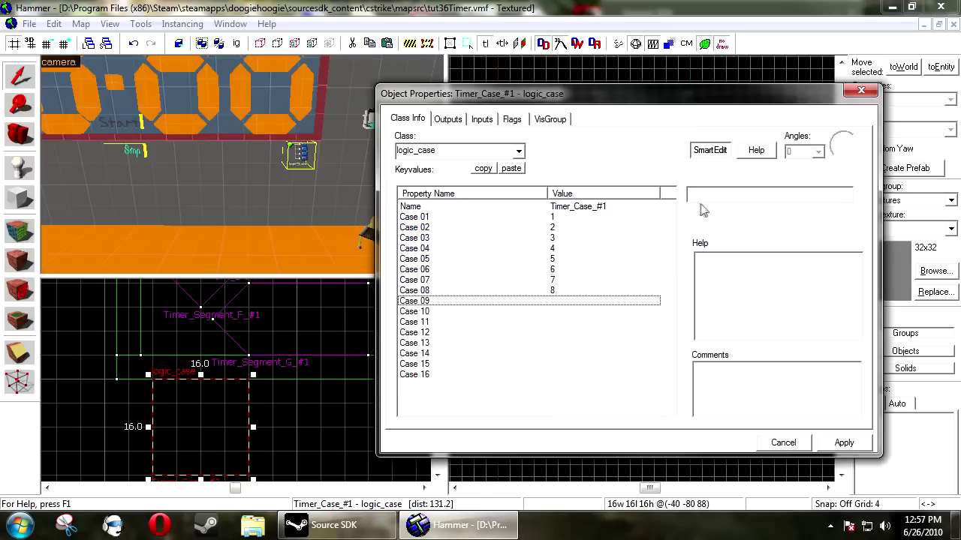
click(605, 311)
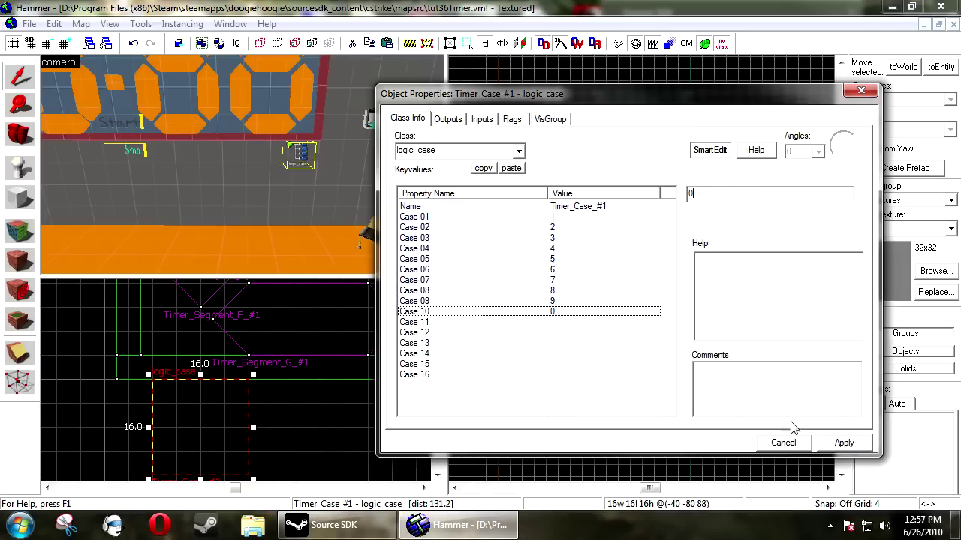
click(831, 446)
- Add an OnCase01 output to Timer_Case_#1 that sends Enable to the rightmost digit's upper-right segment, Timer_Segment_B_#1
key(z)
key(s)
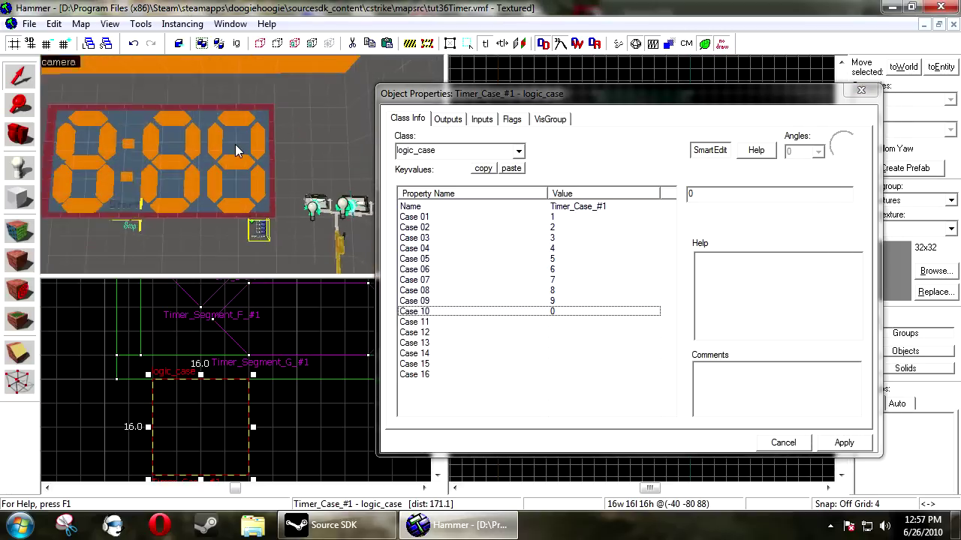
scroll(235, 150, up, 3)
click(449, 120)
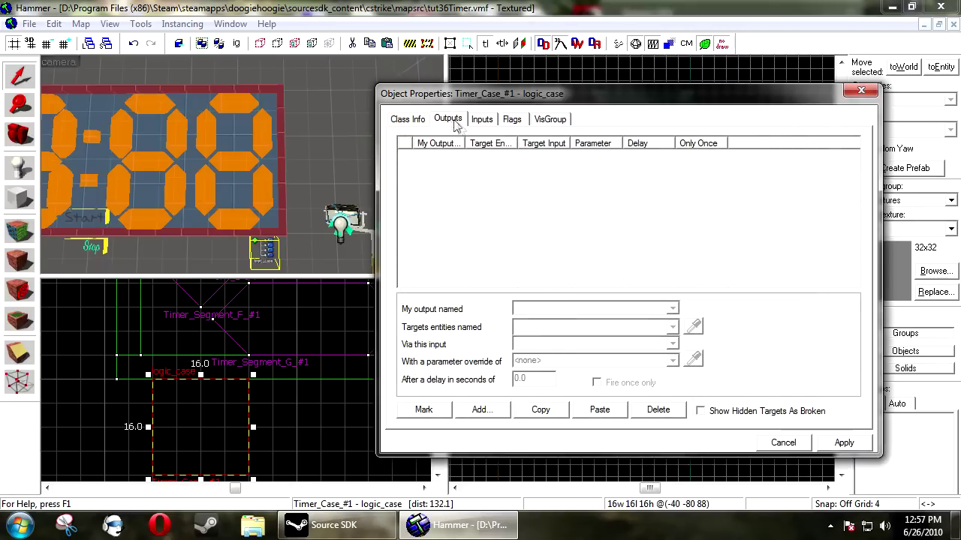
click(481, 410)
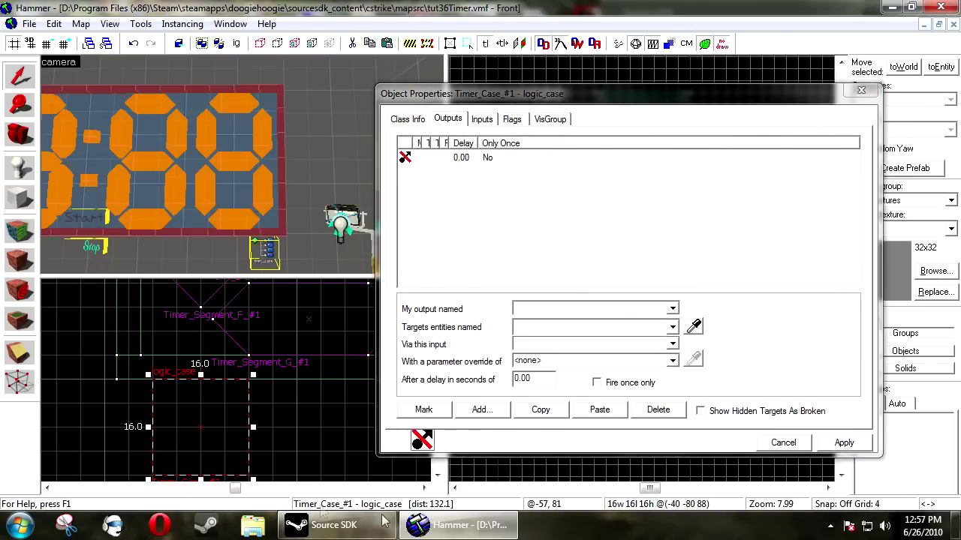
click(672, 309)
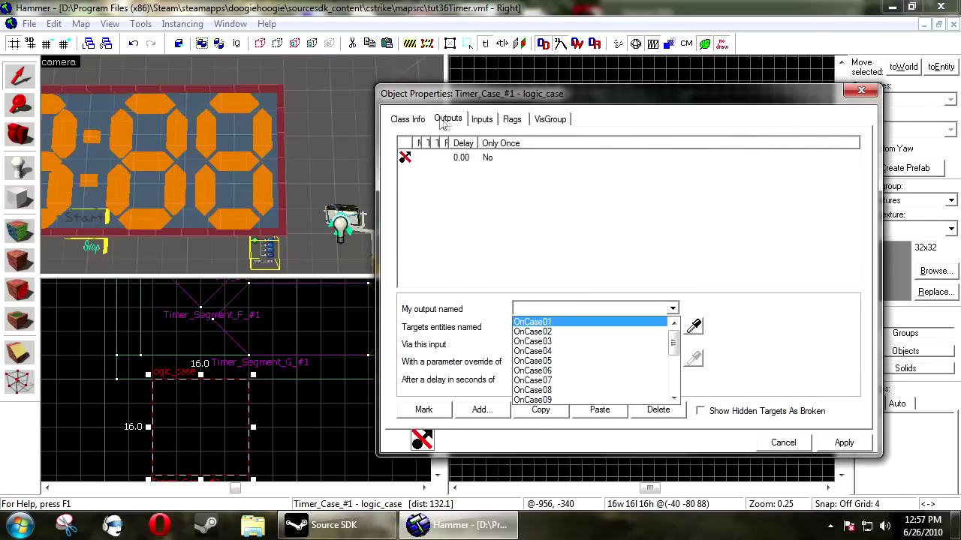
click(552, 322)
click(693, 326)
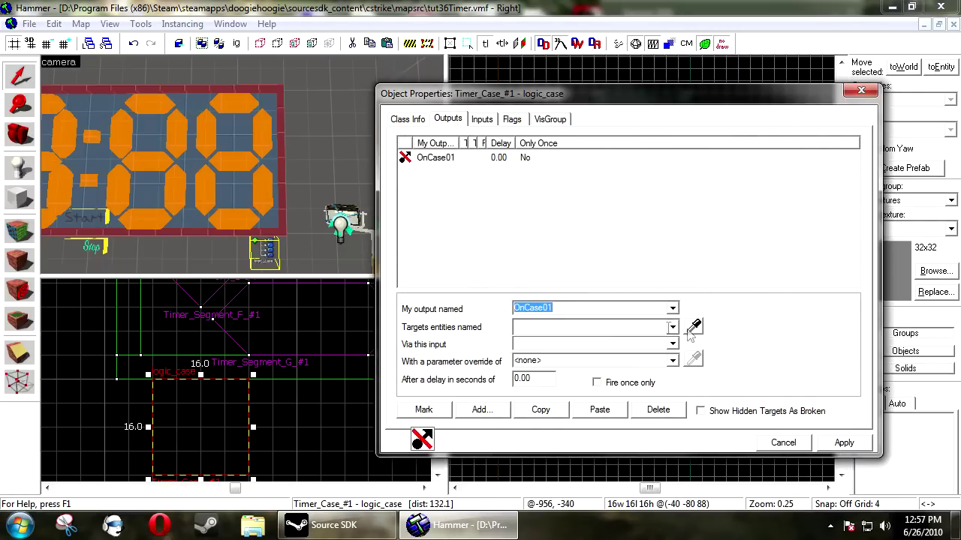
click(265, 130)
click(549, 345)
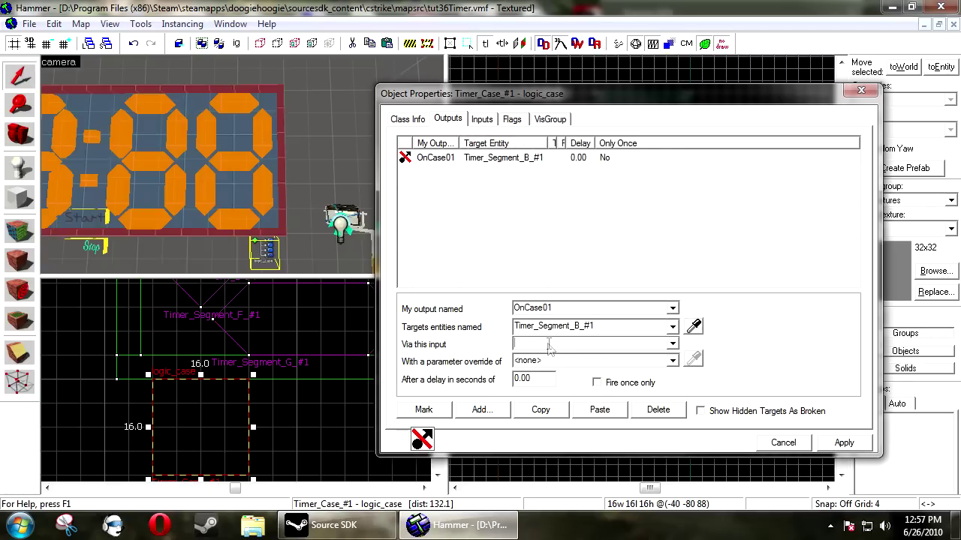
text(Enable)
- Duplicate the OnCase01 output and retarget the copy to the rightmost digit's lower-right segment, Timer_Segment_F_#1
click(560, 414)
click(586, 410)
click(693, 326)
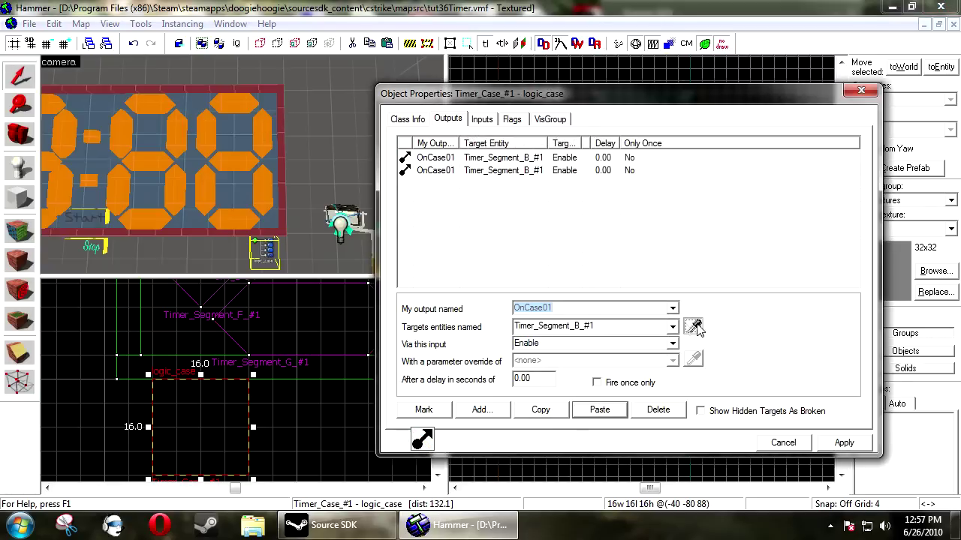
click(272, 180)
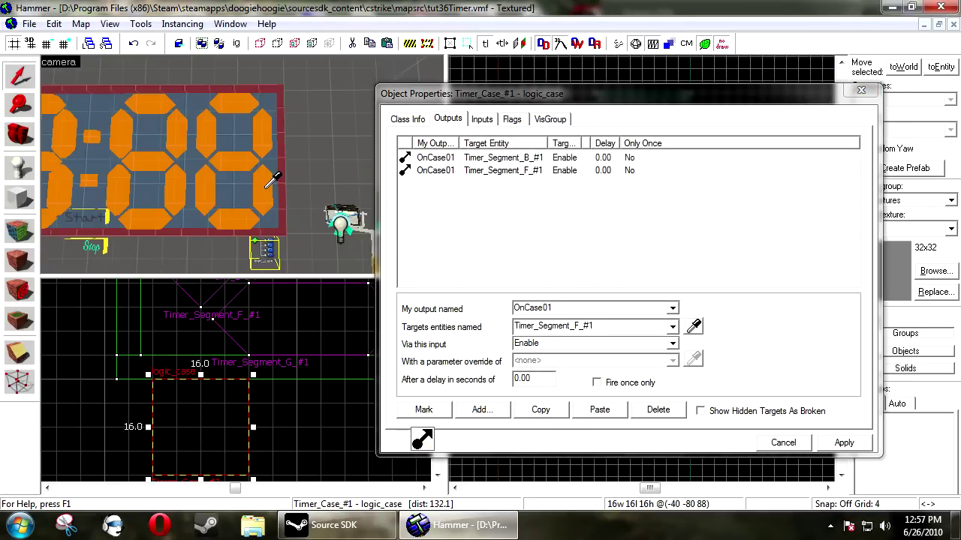
- Check the two right-hand segments of the rightmost digit that form a 1, and return to the outputs of Timer_Case_#1
click(266, 129)
click(264, 182)
click(263, 141)
click(263, 175)
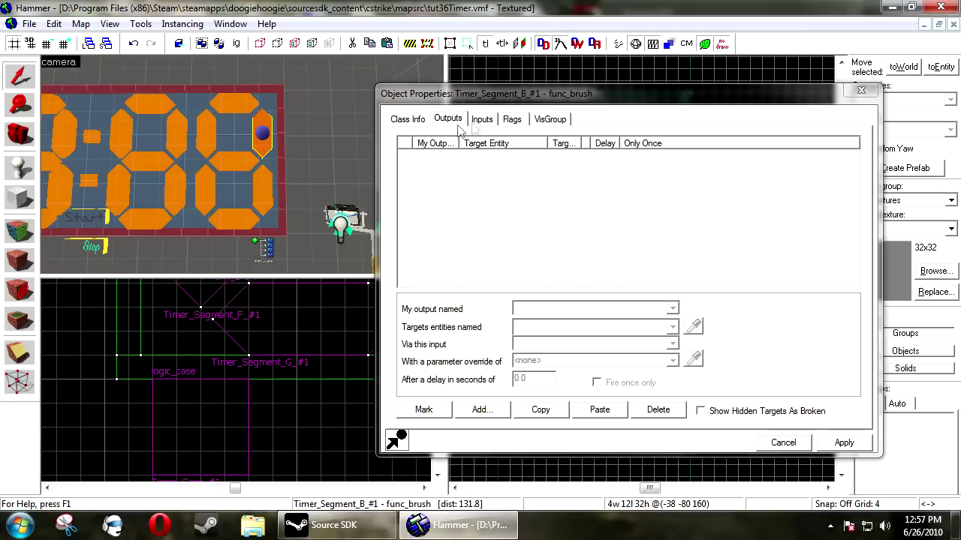
click(265, 250)
drag(656, 240, 479, 129)
click(623, 218)
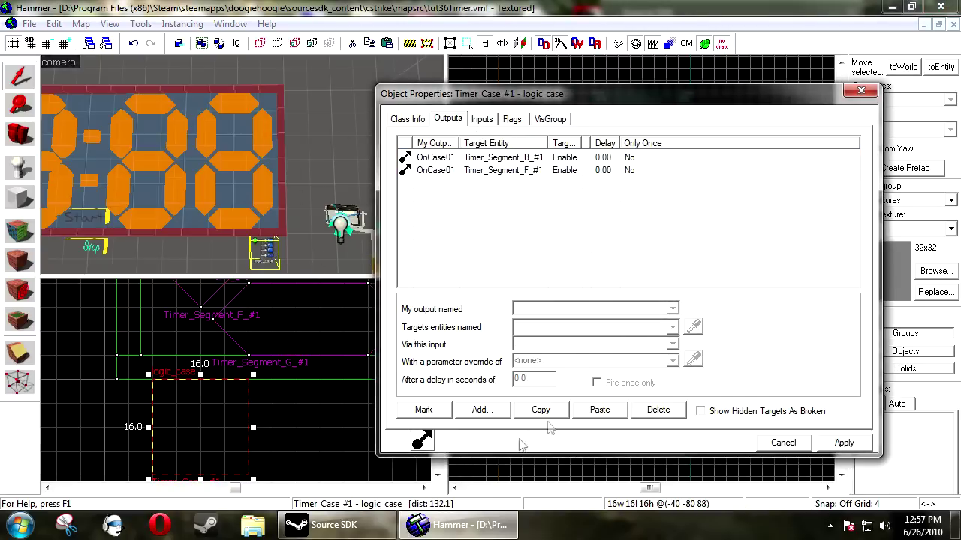
- Add an OnCase02 output that sends Enable to the rightmost digit's top segment, Timer_Segment_A_#1
click(482, 410)
click(673, 308)
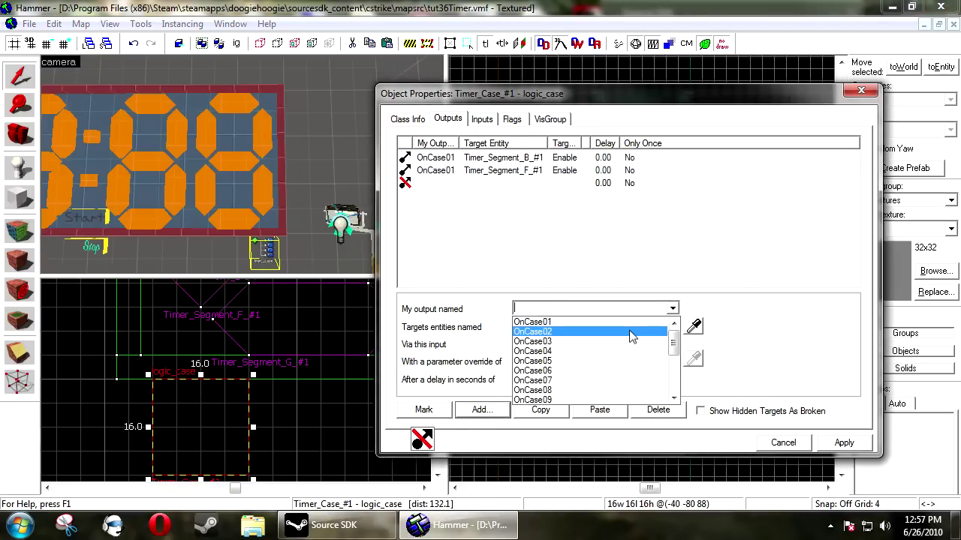
click(638, 332)
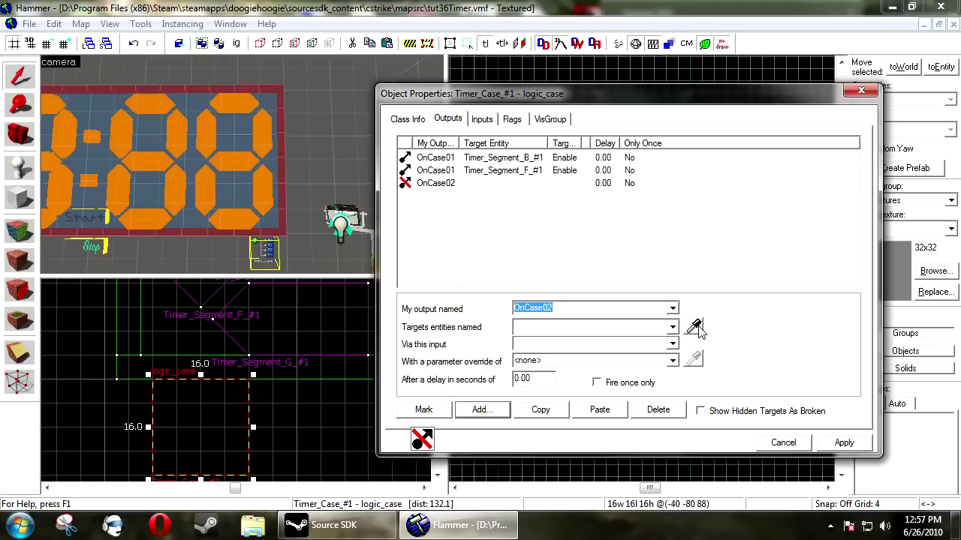
click(694, 328)
click(246, 101)
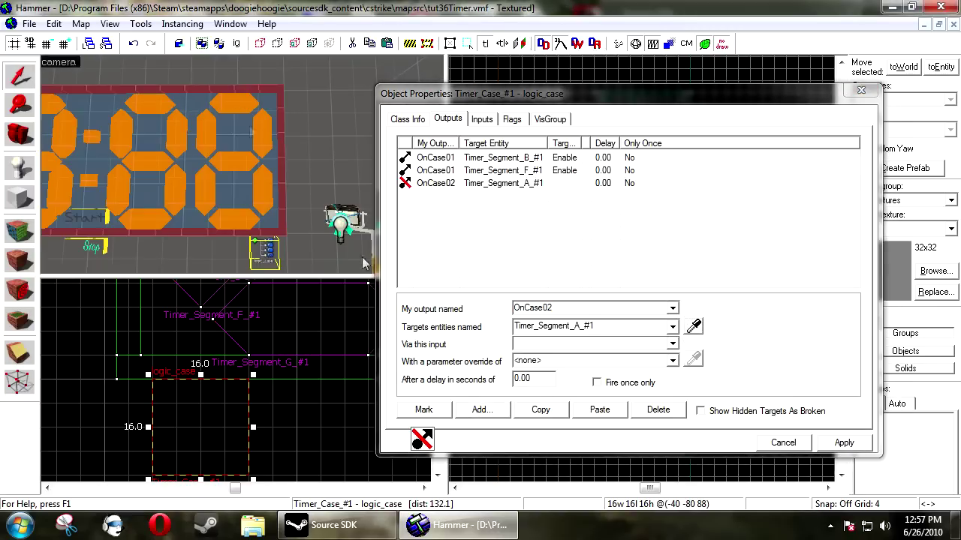
click(604, 345)
text(Enn)
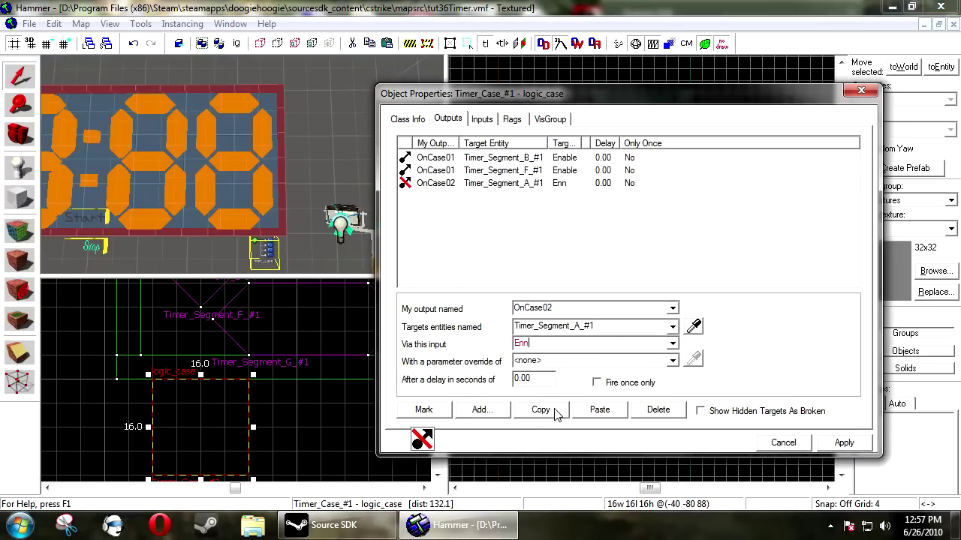
text(able)
- Duplicate the OnCase02 Enable output for Timer_Segment_C_#1, Timer_Segment_E_#1 and Timer_Segment_G_#1
click(540, 409)
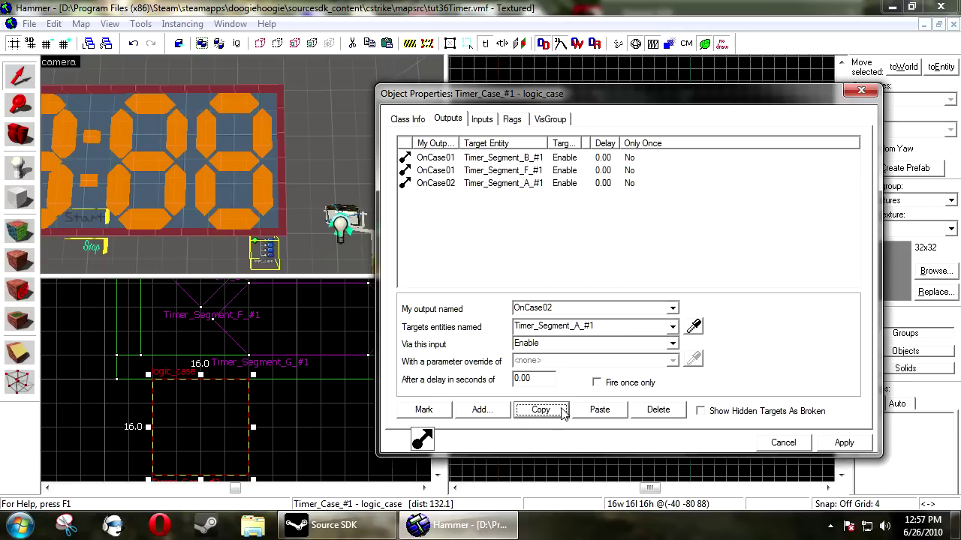
click(600, 410)
click(694, 327)
click(261, 189)
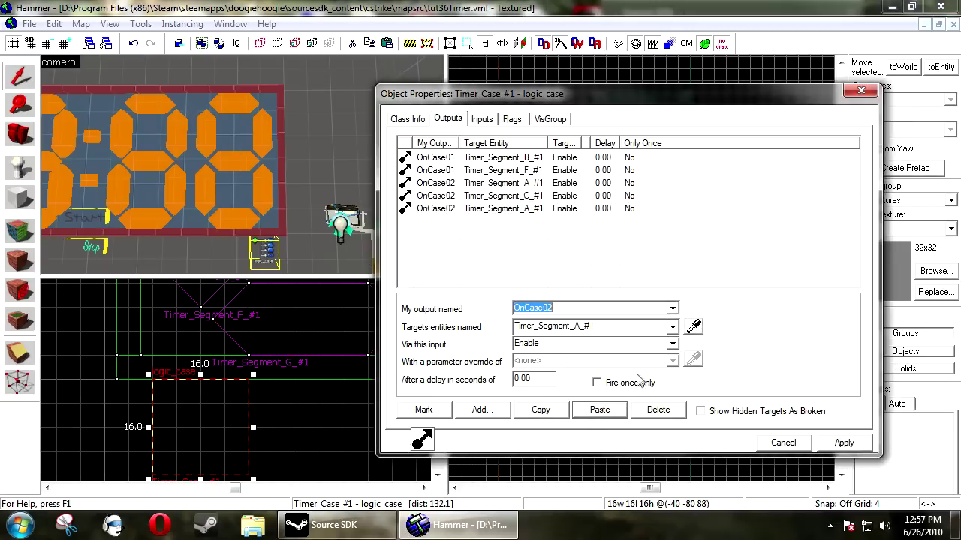
click(210, 187)
click(599, 410)
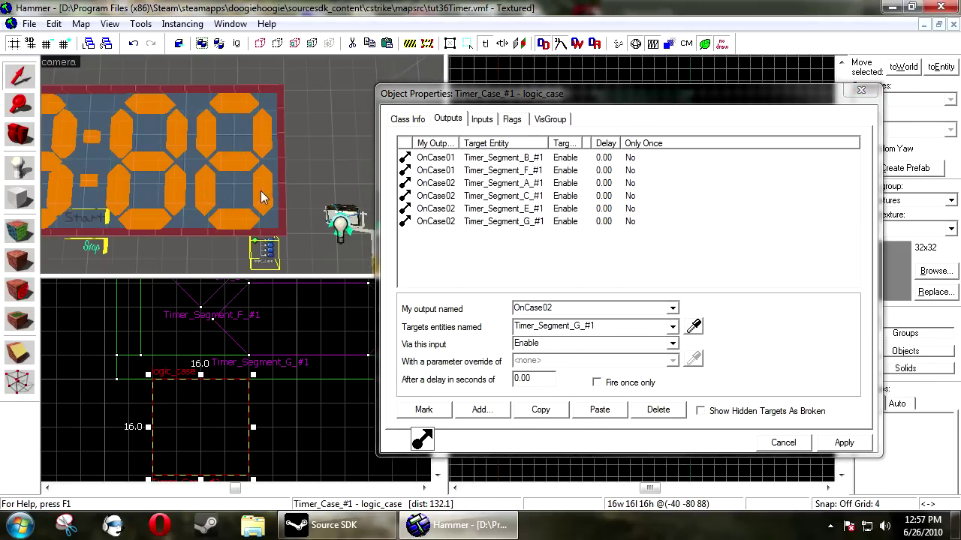
- Review the rightmost digit's lower-right and upper-right segments, and reselect Timer_Case_#1 to show its outputs
click(265, 186)
click(265, 135)
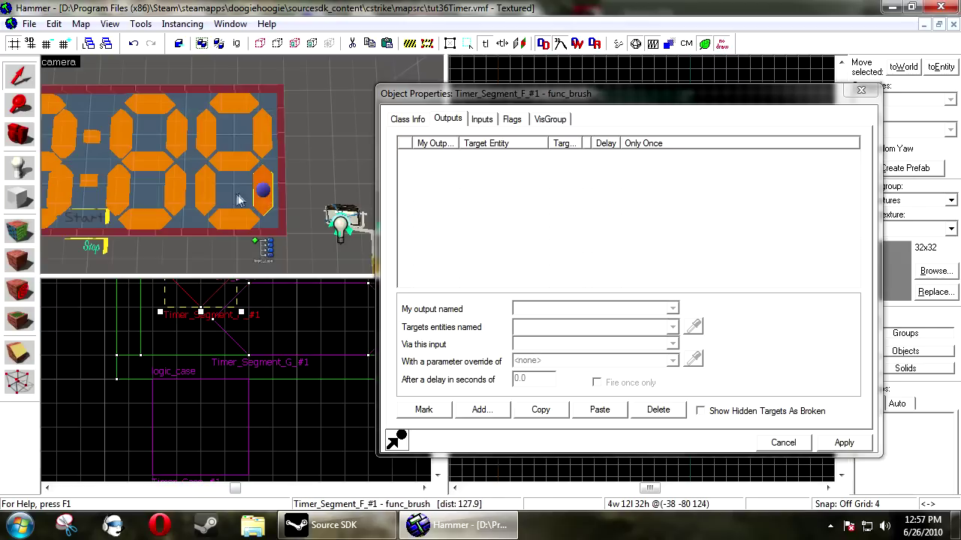
click(263, 254)
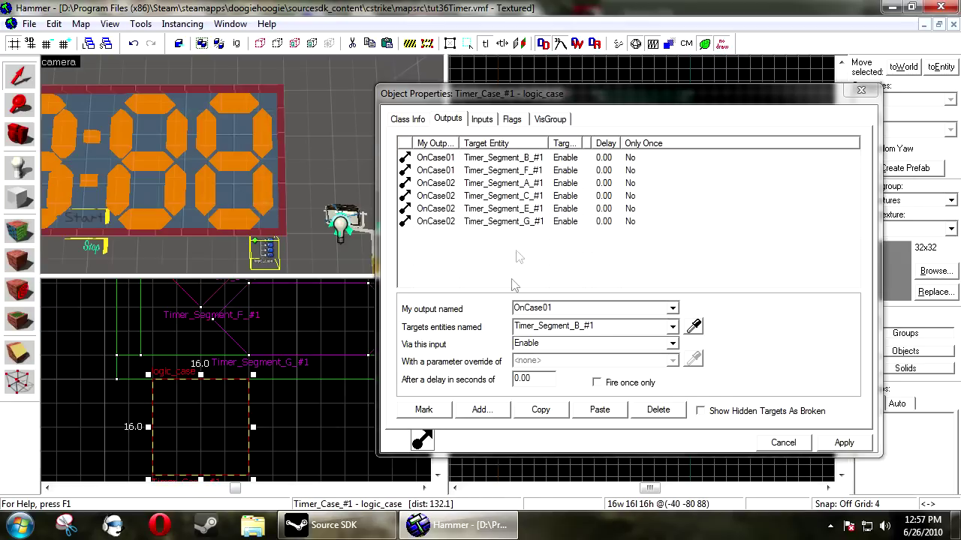
- Add an OnCase02 output to Timer_Case_#1 that sends Disable to Timer_Segment_F_#1, and apply it
click(516, 254)
click(482, 410)
click(673, 309)
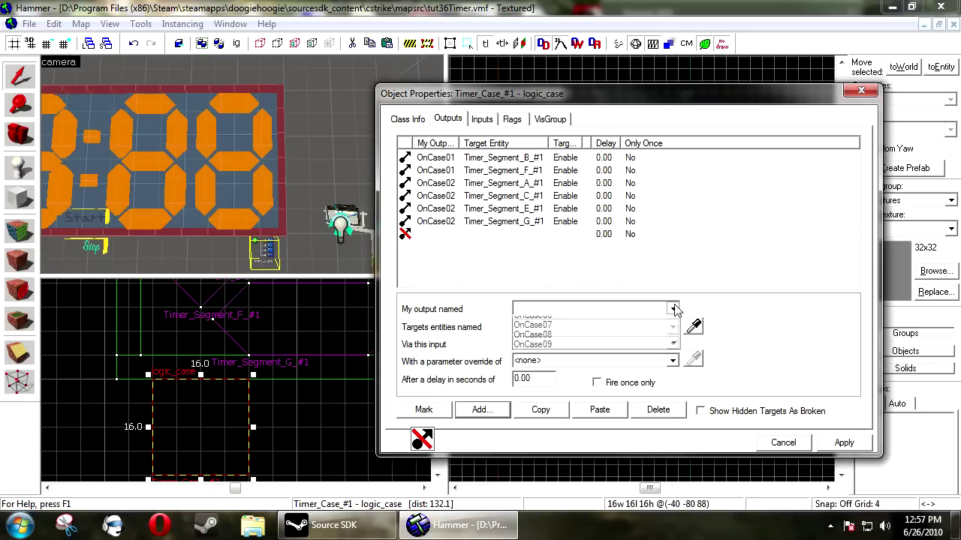
click(621, 337)
click(692, 326)
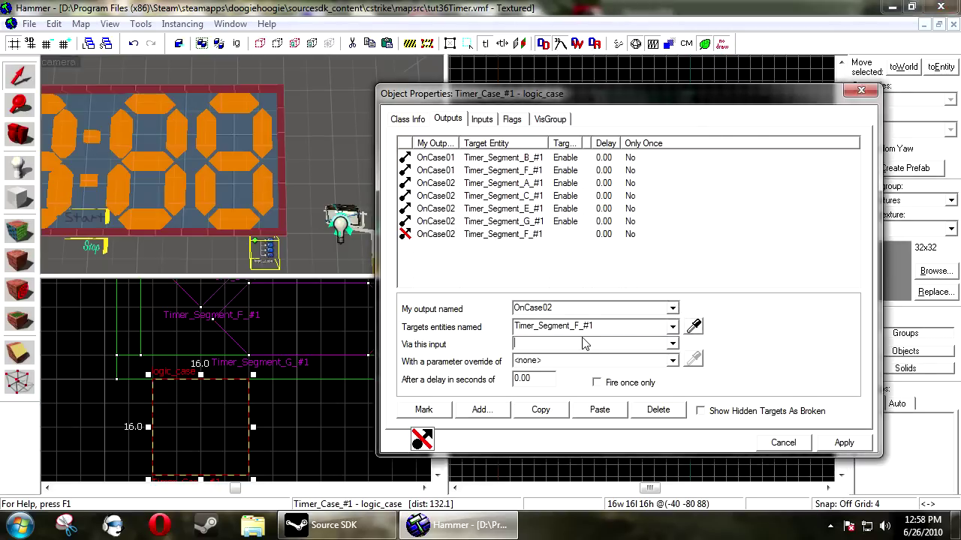
text(Disable)
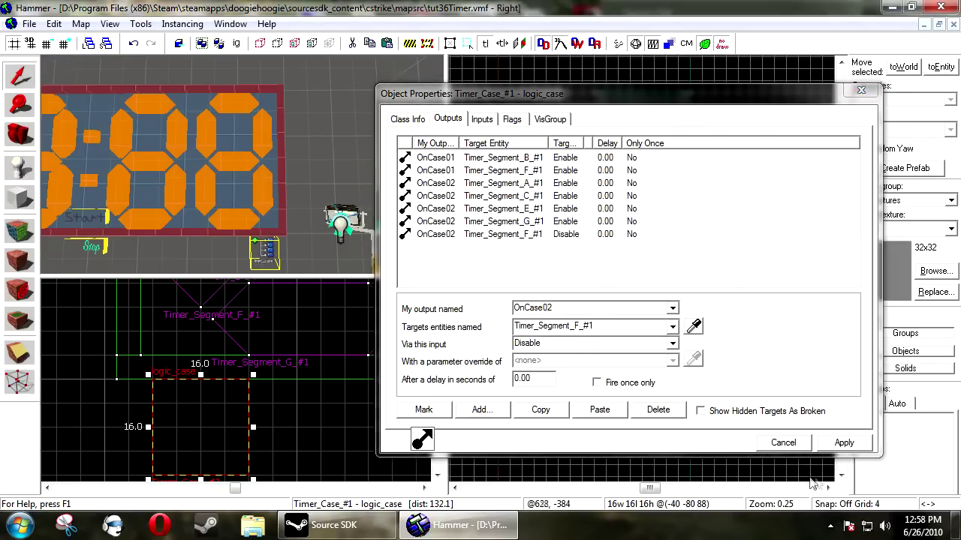
click(843, 443)
- Add an OnCase03 output that sends Enable to the rightmost digit's lower-right segment, Timer_Segment_F_#1
click(482, 409)
click(674, 308)
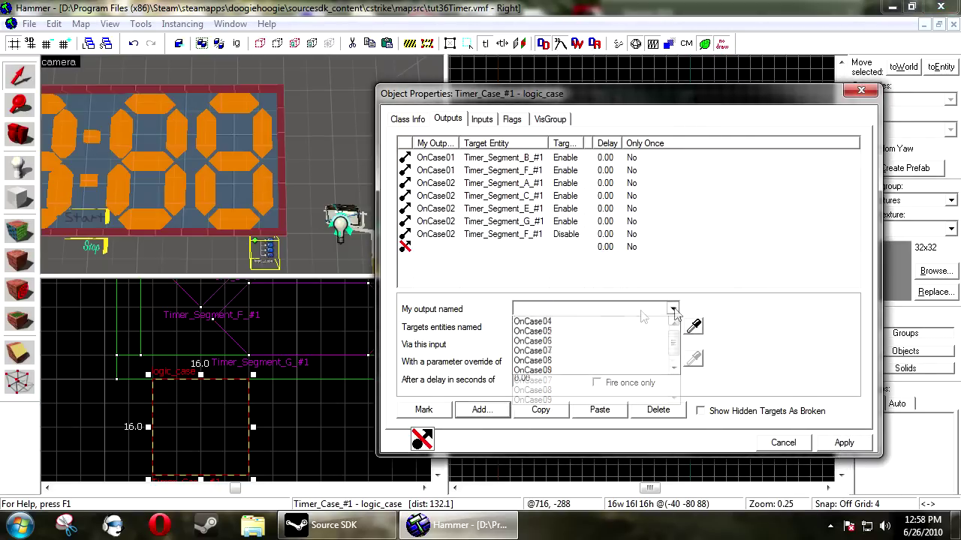
click(600, 343)
click(693, 326)
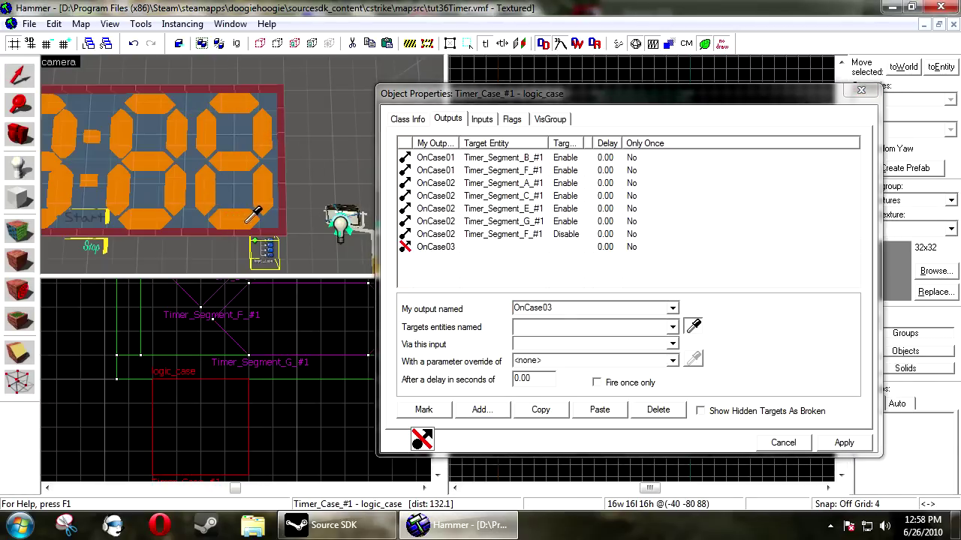
click(267, 202)
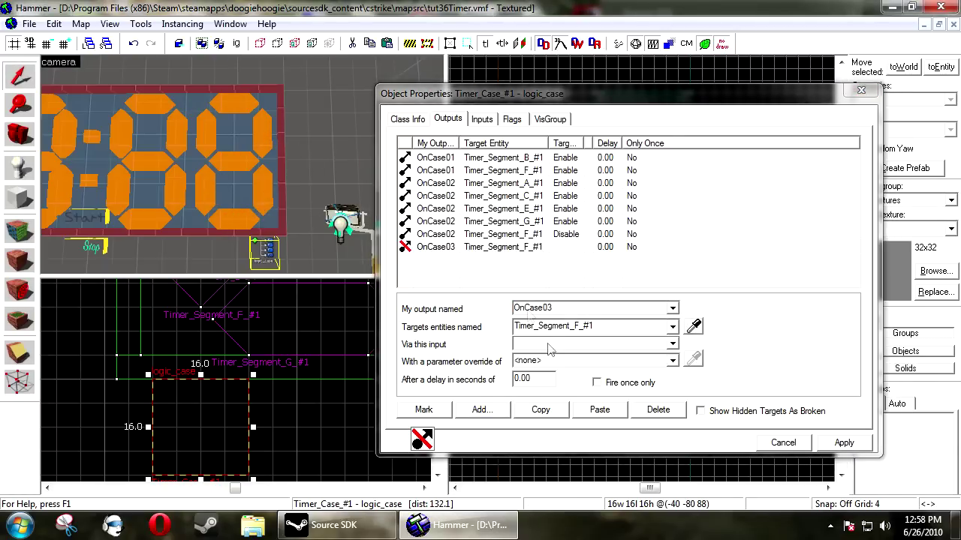
click(552, 345)
text(Enable)
- Add an OnCase03 output that sends Disable to the rightmost digit's lower-left segment, Timer_Segment_E_#1, and apply it
click(482, 409)
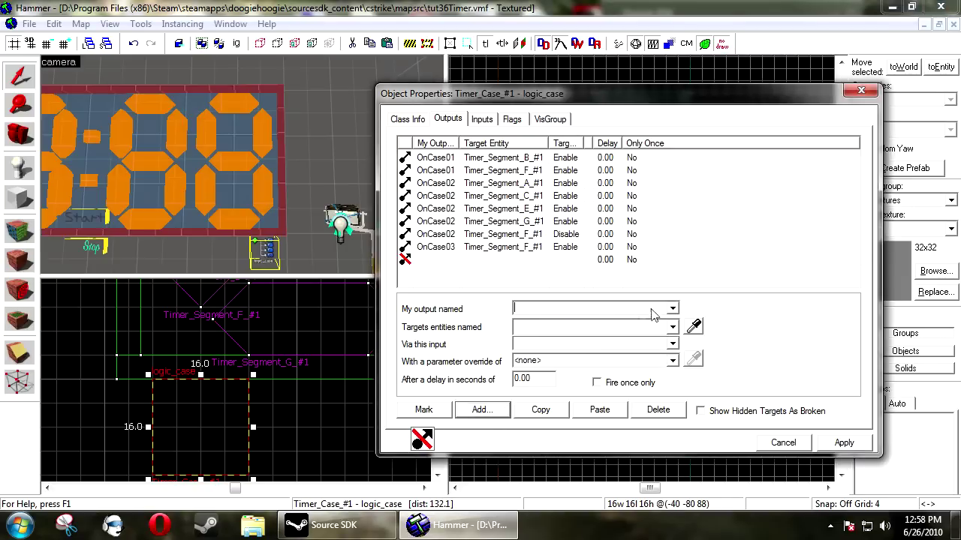
click(660, 308)
click(600, 348)
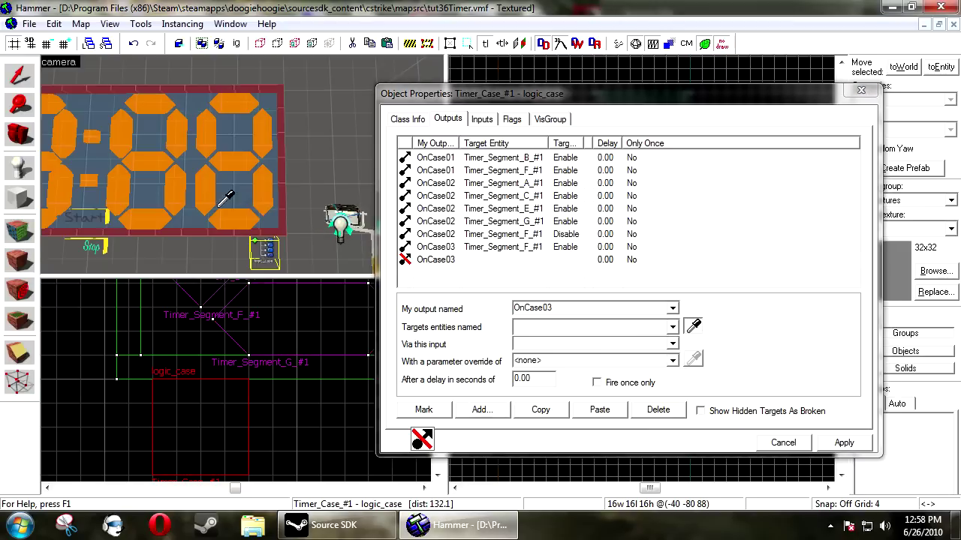
click(217, 176)
click(598, 346)
text(Disable)
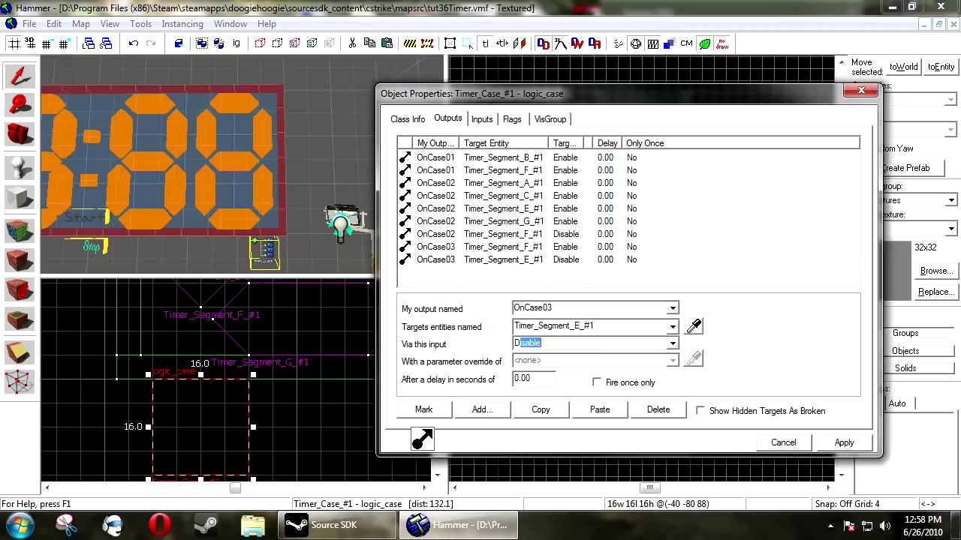
click(845, 443)
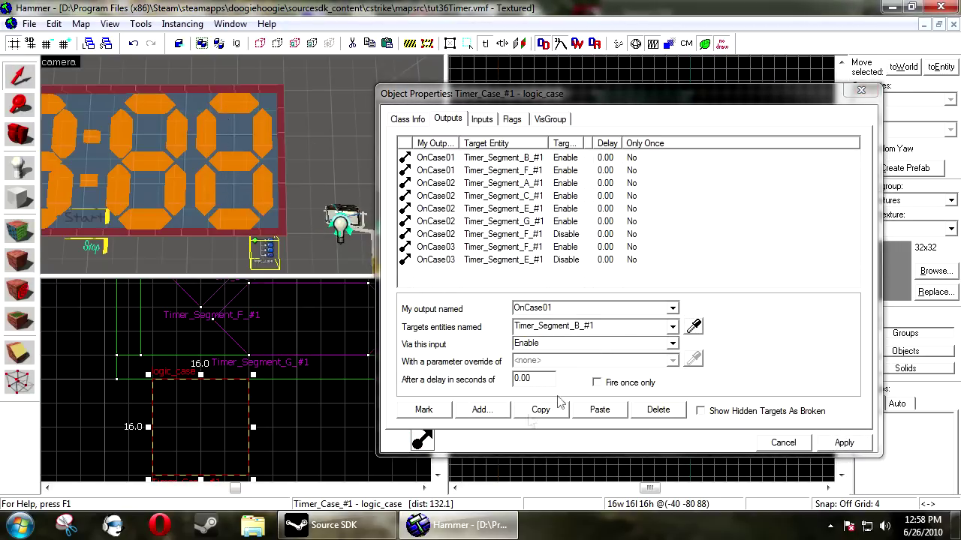
- Start another output on Timer_Case_#1, triggered by OnCase04
click(482, 409)
click(671, 309)
click(623, 357)
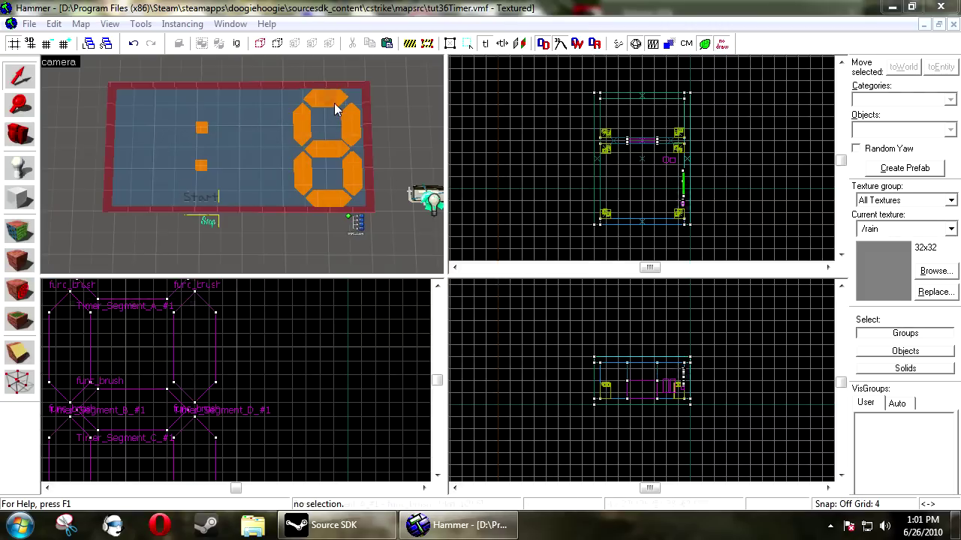
- Paste one copy of the rightmost digit's seven segments and its logic_case, starting at the original's center with unique entity names
click(326, 101)
ctrl+click(303, 124)
ctrl+click(326, 150)
ctrl+click(352, 124)
ctrl+click(353, 171)
ctrl+click(328, 198)
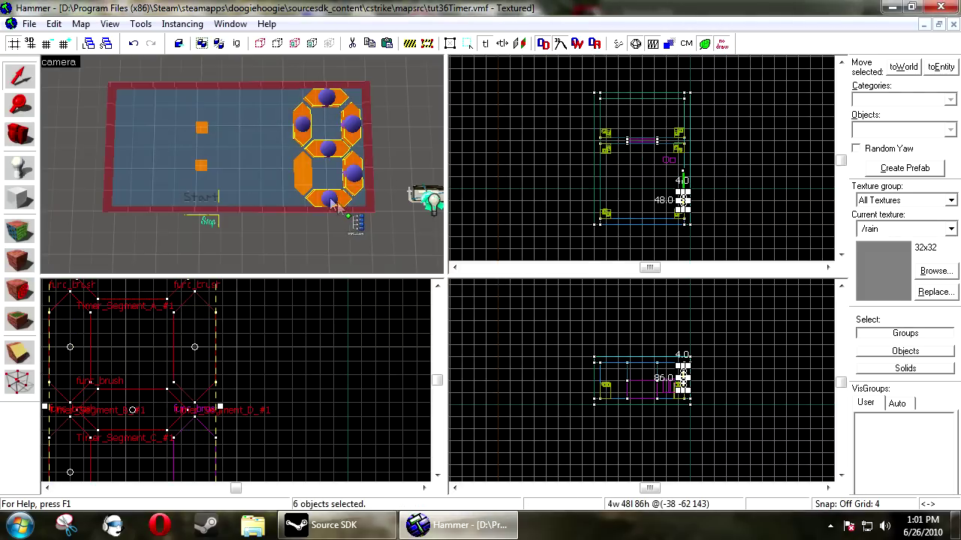
ctrl+click(303, 171)
ctrl+click(353, 225)
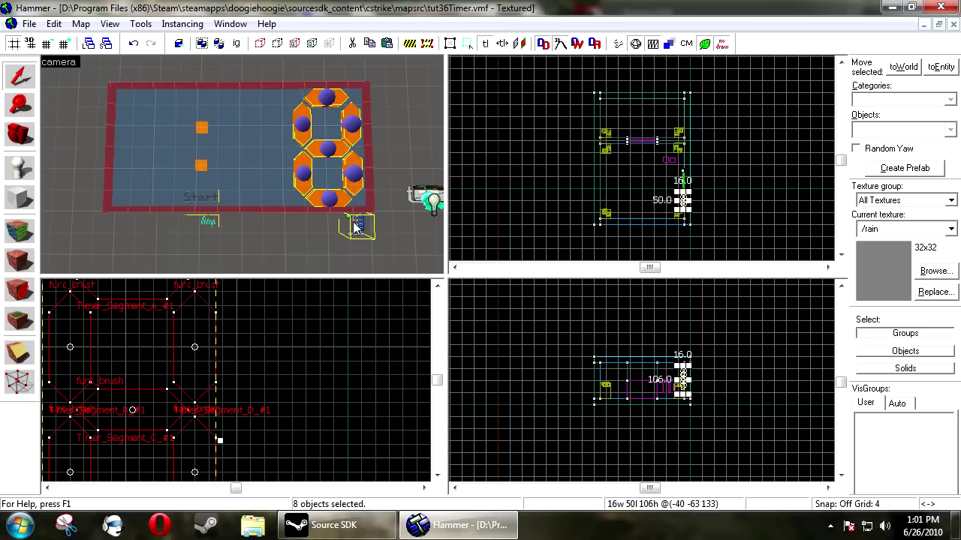
click(54, 23)
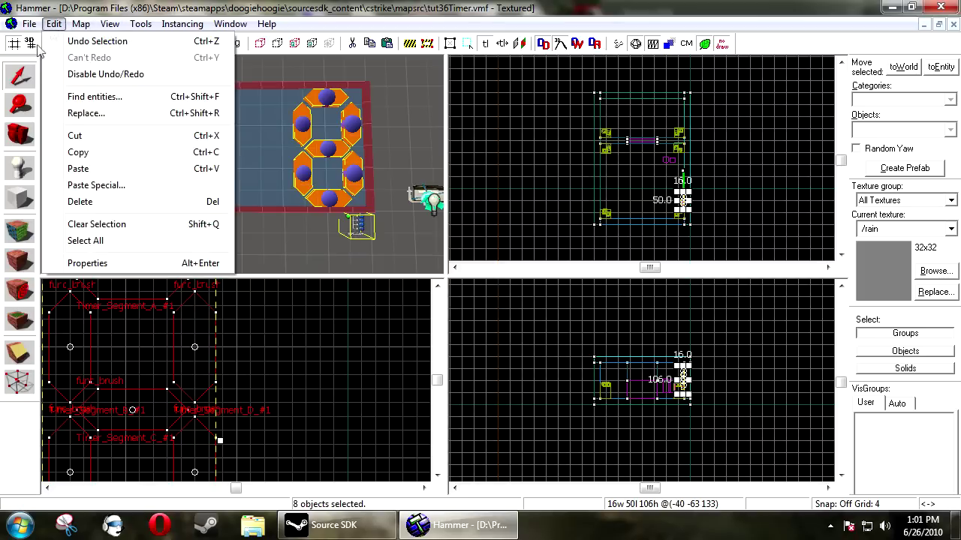
click(118, 186)
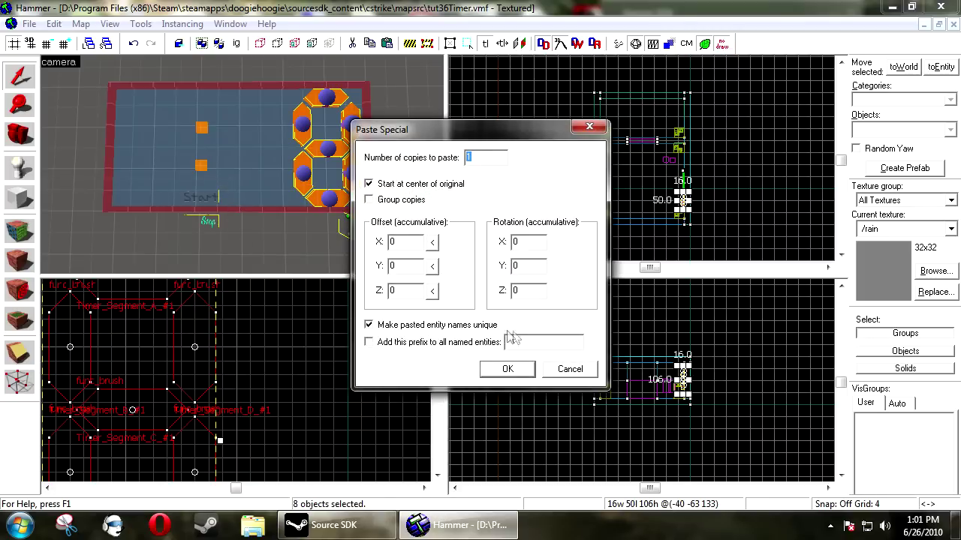
click(507, 369)
- Move the copied digit and its logic_case beside the original, into the middle digit position right of the colon
scroll(263, 338, up, 5)
scroll(263, 338, down, 1)
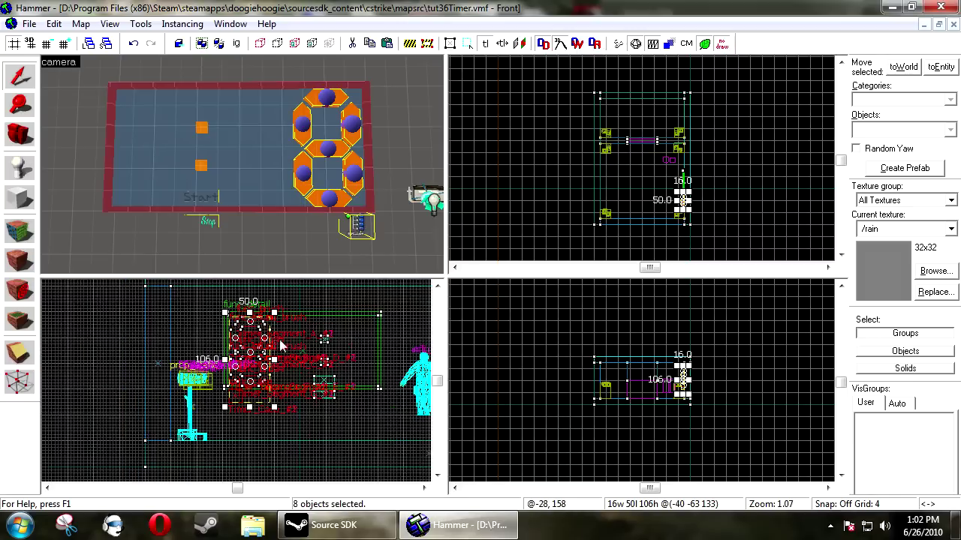
scroll(212, 332, up, 4)
drag(211, 332, 343, 363)
scroll(245, 306, up, 6)
scroll(277, 359, down, 6)
scroll(346, 361, up, 6)
scroll(342, 364, down, 3)
scroll(300, 361, up, 5)
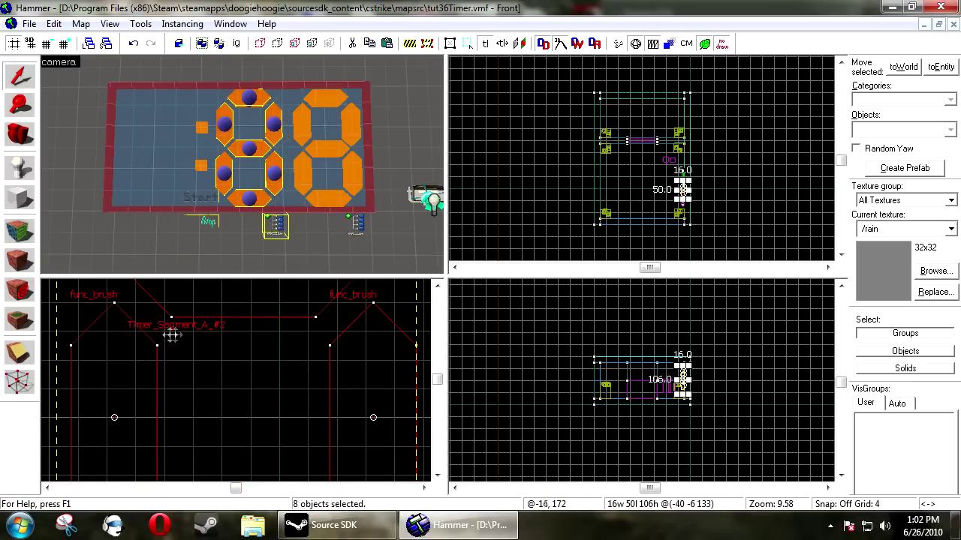
- Paste another uniquely named copy of the digit and its logic_case, and position it in the frame left of the colon
click(54, 23)
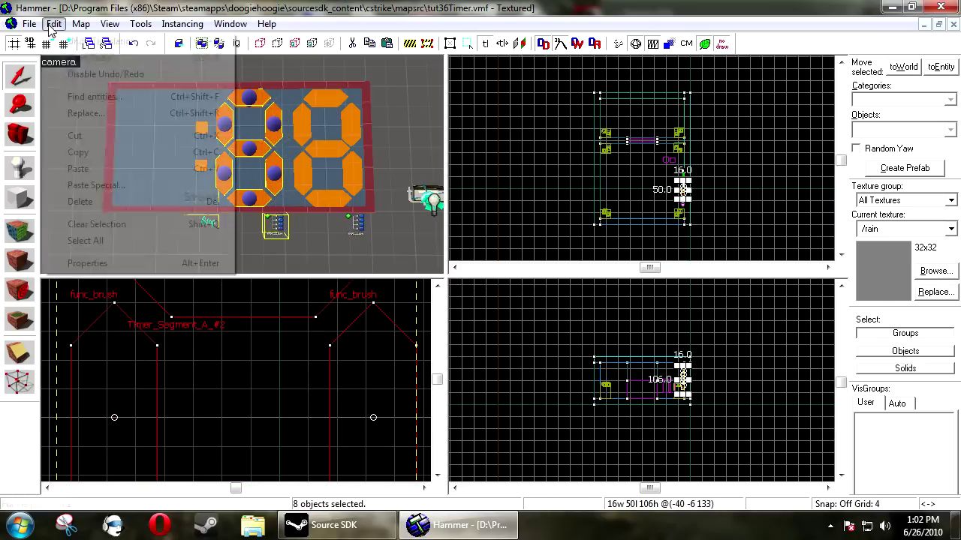
click(120, 189)
click(507, 366)
scroll(349, 369, down, 7)
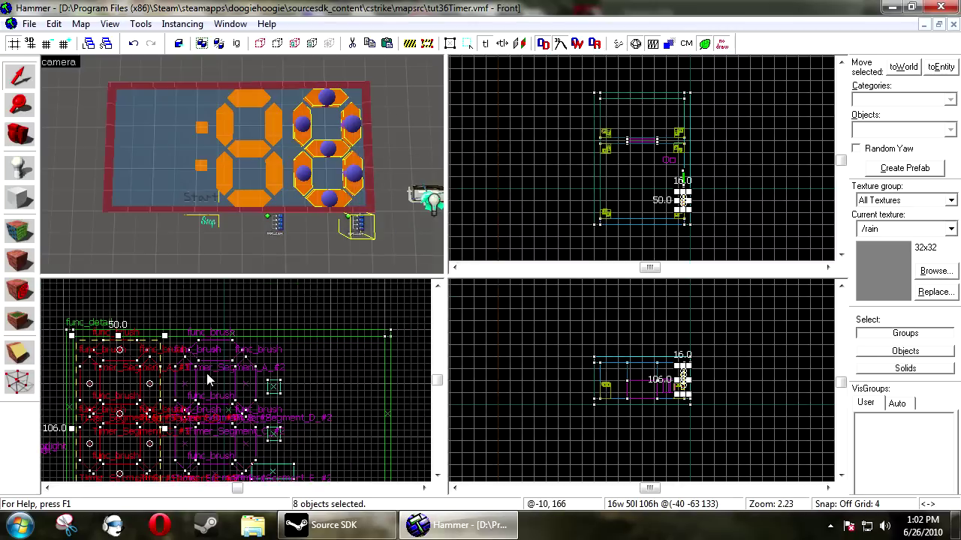
drag(348, 370, 326, 369)
scroll(275, 351, up, 6)
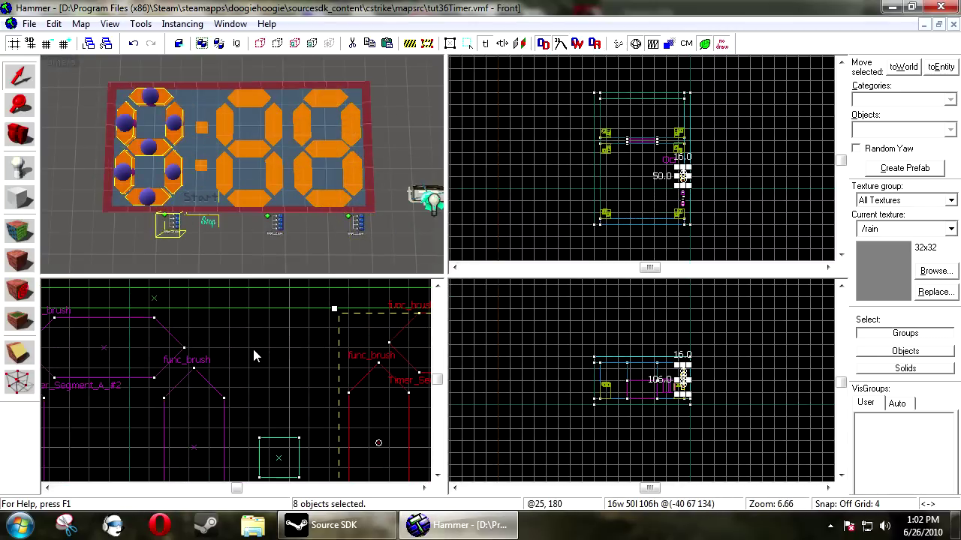
drag(415, 340, 374, 360)
scroll(401, 345, down, 8)
scroll(403, 359, up, 3)
scroll(374, 359, down, 8)
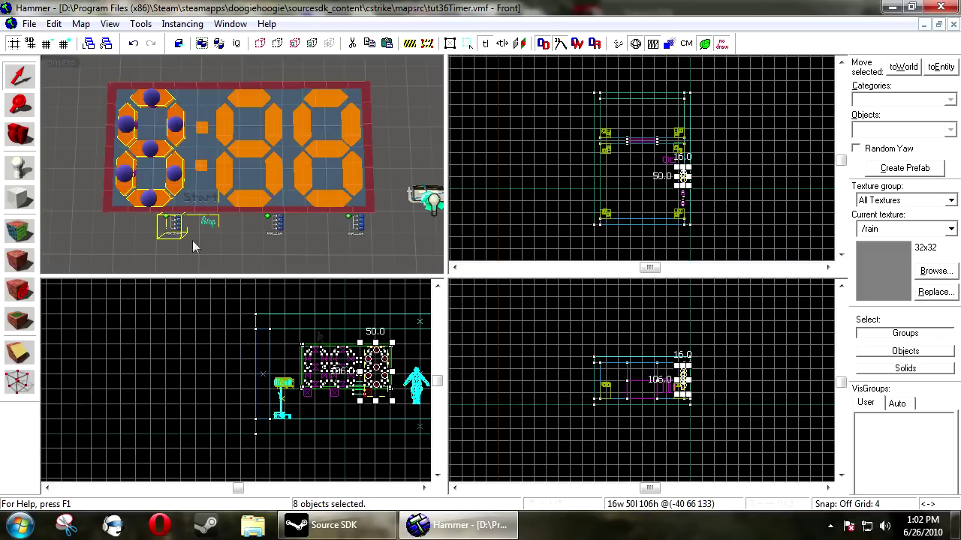
- Review the outputs of the leftmost digit's logic_case, Timer_Case_#3, for matching #3 segment names, and clear the selection
double_click(175, 230)
click(448, 119)
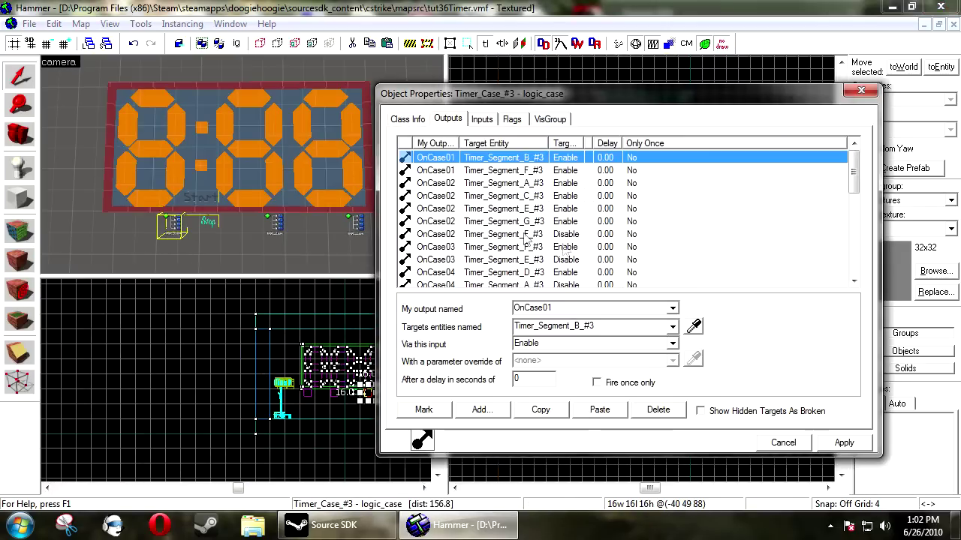
click(538, 171)
scroll(542, 254, down, 5)
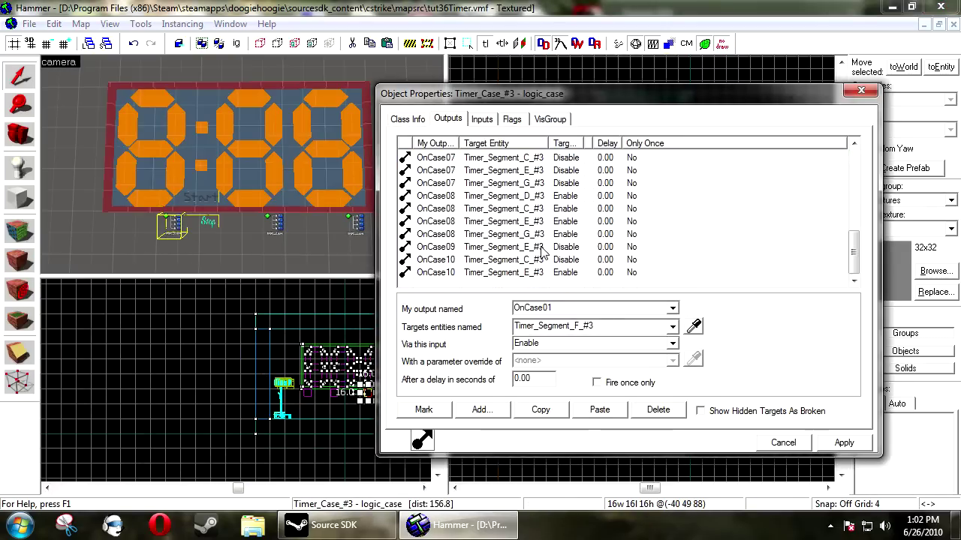
click(415, 122)
click(782, 443)
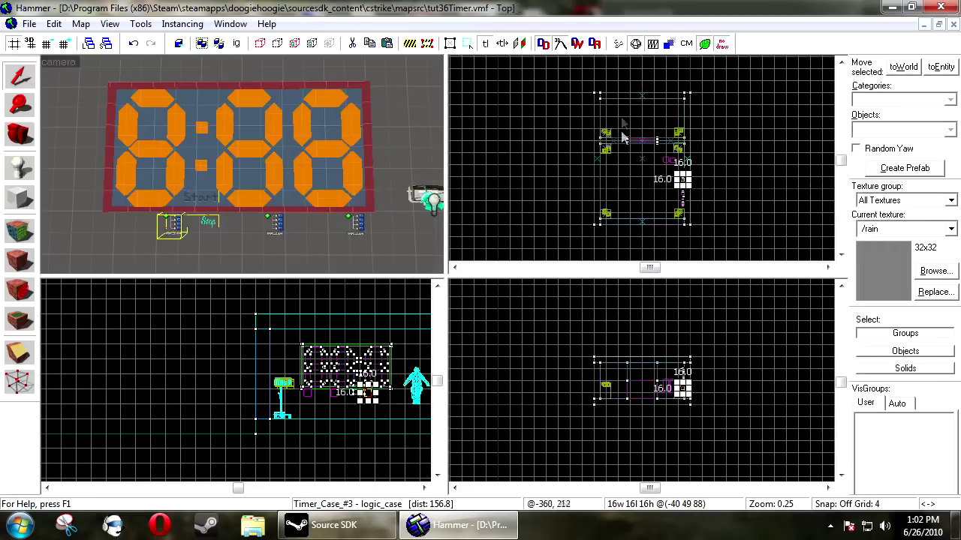
key(Escape)
- Place a new point entity on the floor below the timer display and open its properties
scroll(260, 195, down, 5)
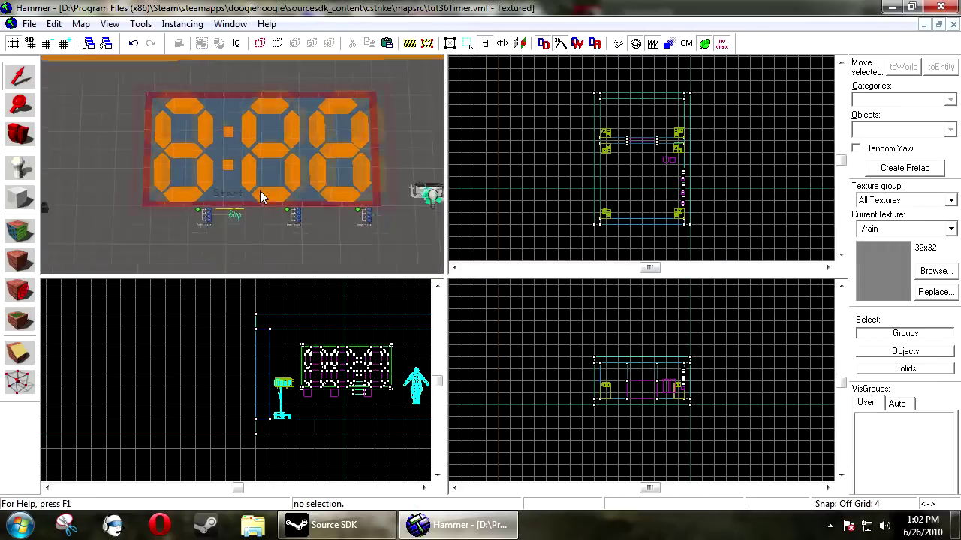
scroll(260, 197, up, 2)
key(z)
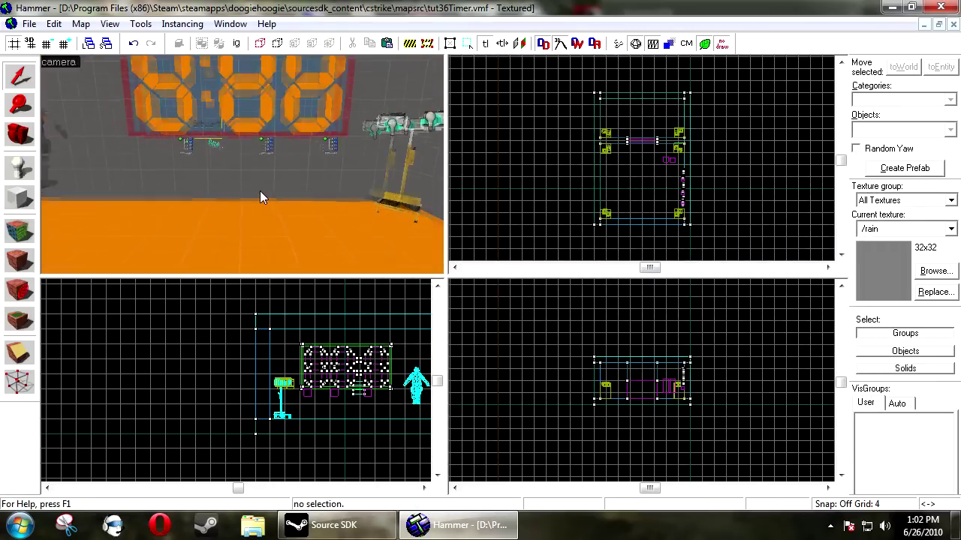
key(w)
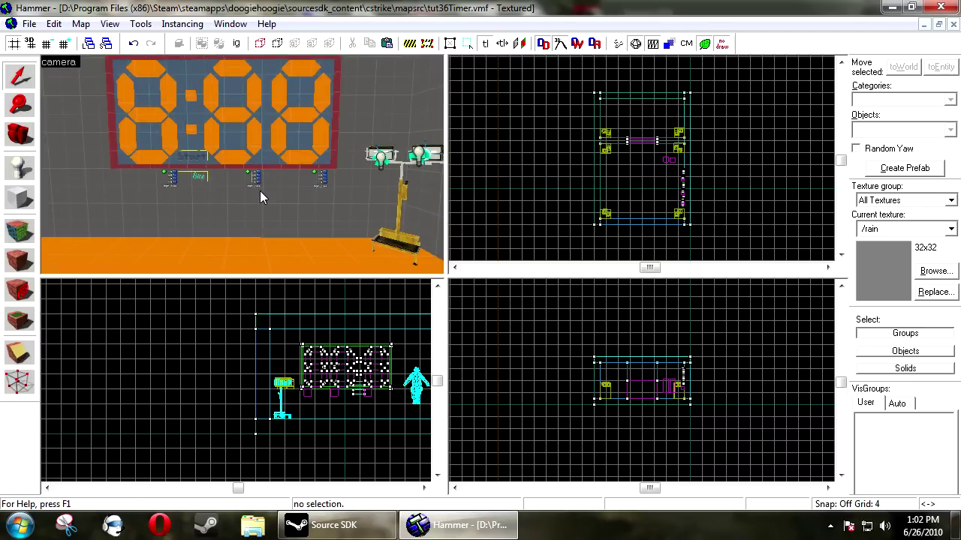
click(19, 166)
click(238, 259)
key(alt+Return)
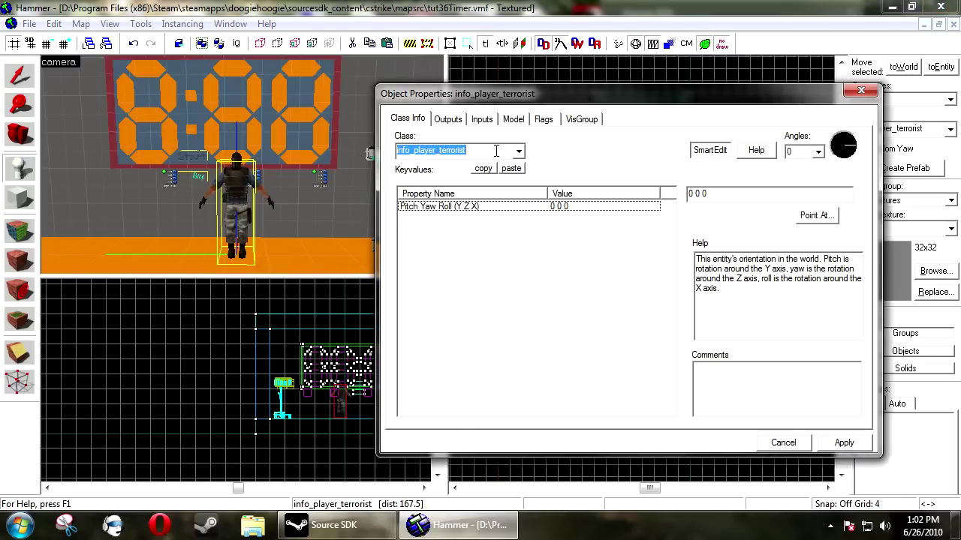
- Change the new entity's class to math_counter and apply it
text(match)
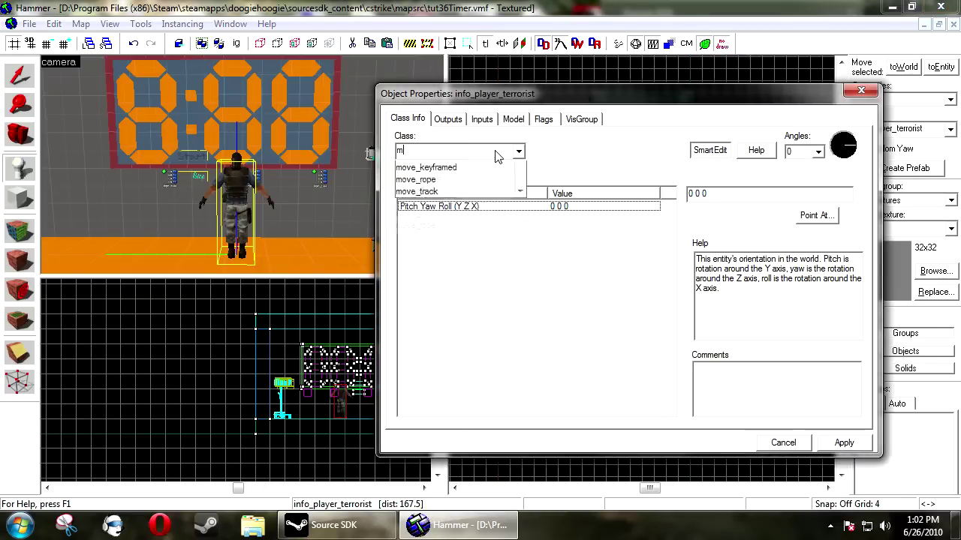
key(BackSpace)
key(BackSpace)
key(BackSpace)
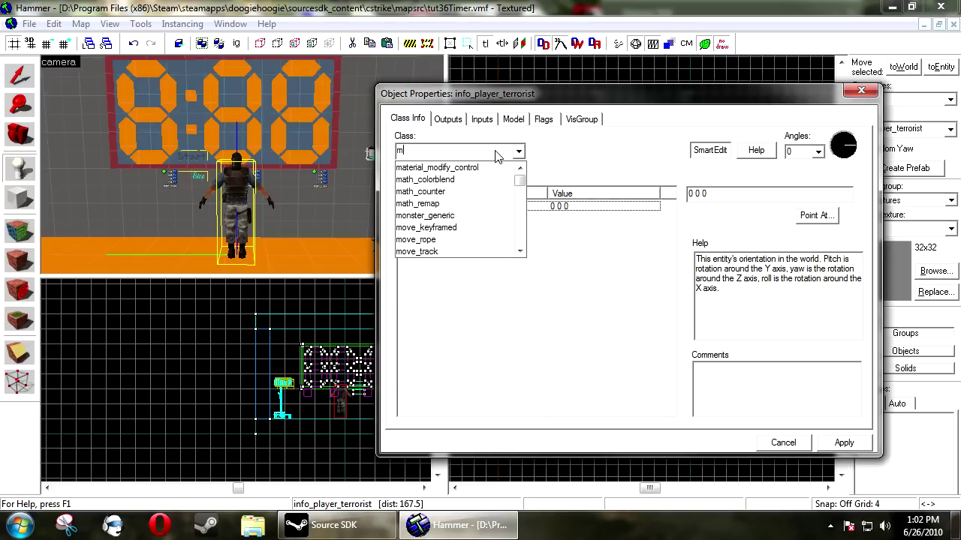
text(thcop)
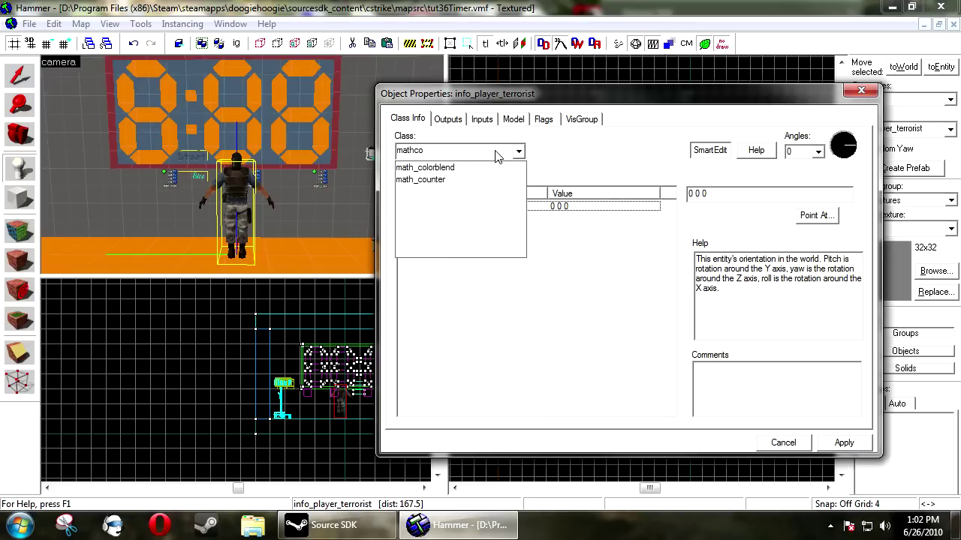
click(438, 180)
click(867, 460)
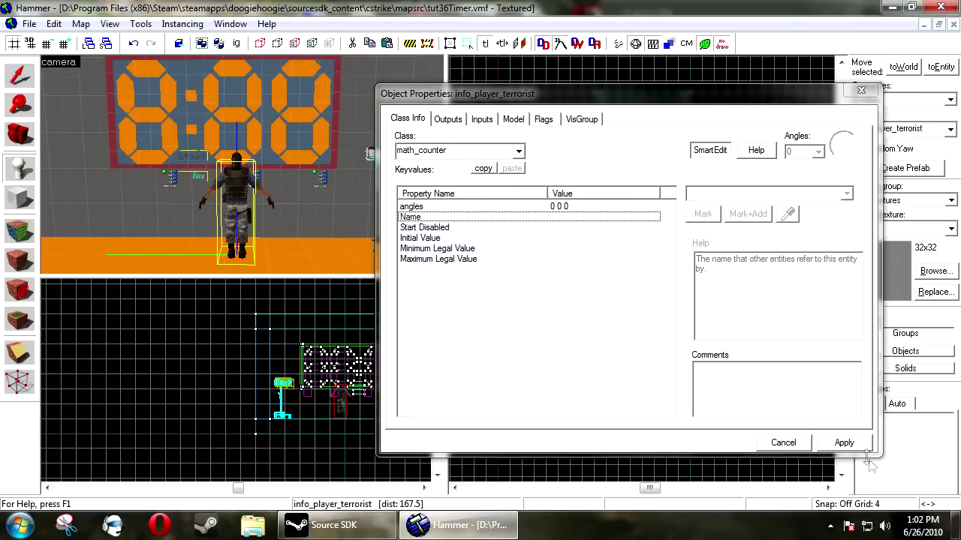
click(845, 444)
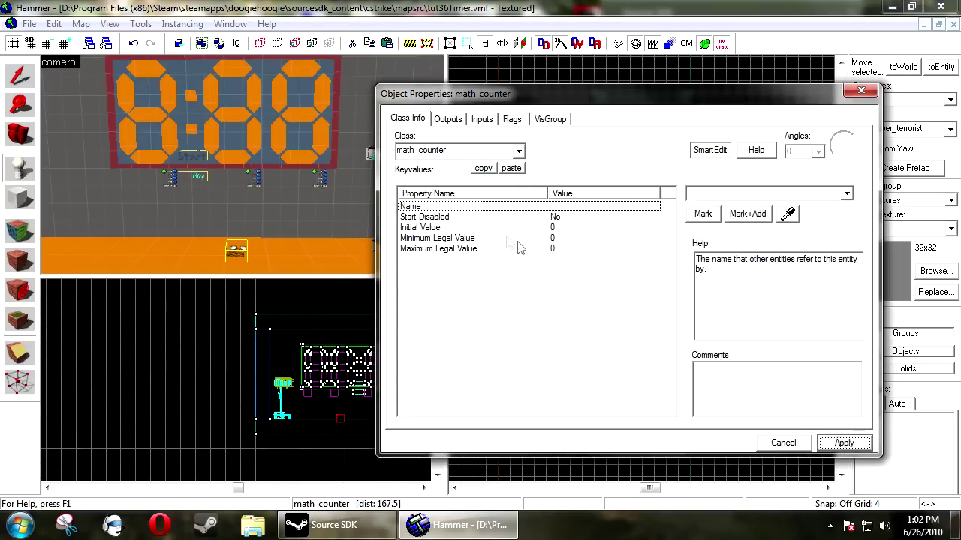
- Name the new math_counter Timer_Math_#1, basing the name on the picked Timer_Case_#1, and apply it
click(786, 221)
click(321, 177)
click(723, 194)
click(726, 194)
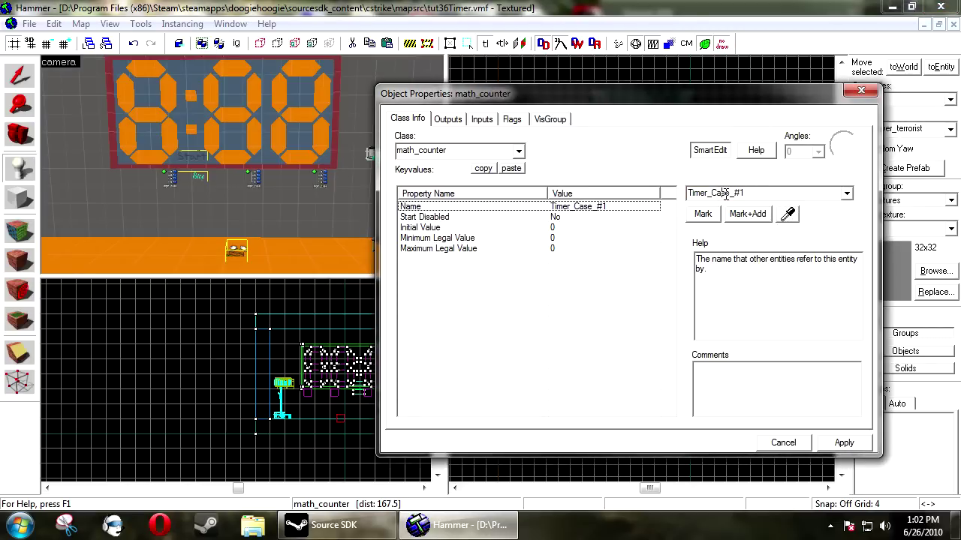
key(BackSpace)
key(BackSpace)
key(BackSpace)
key(BackSpace)
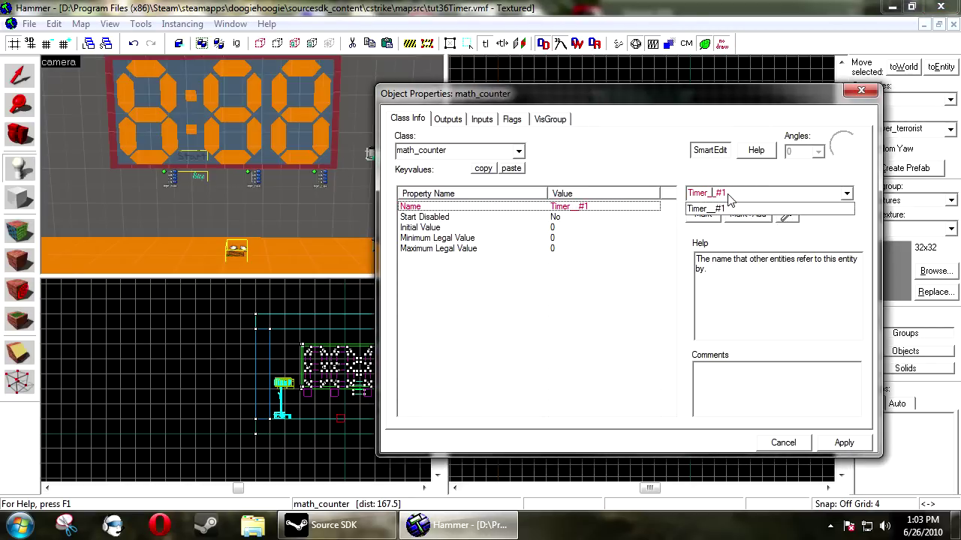
text(Math_)
key(Return)
click(843, 443)
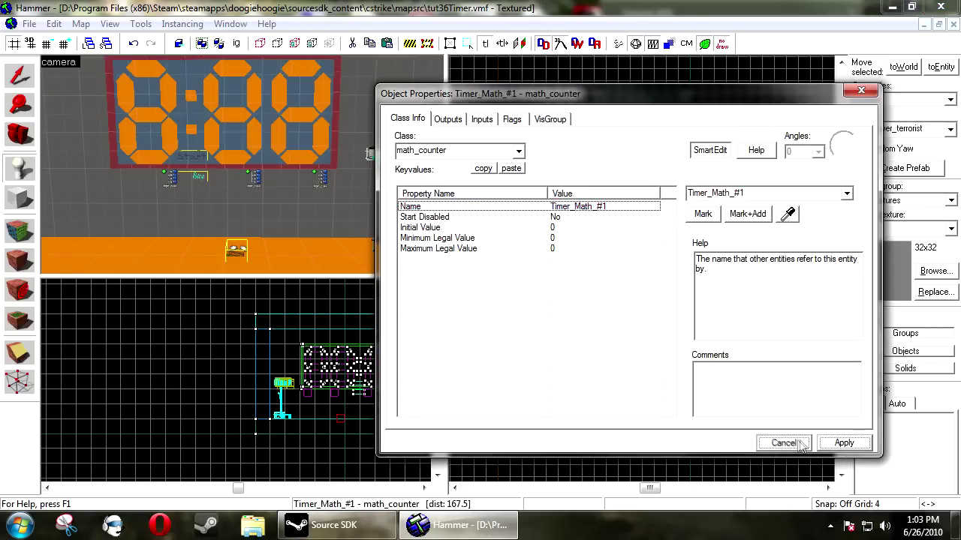
- Position the Timer_Math_#1 counter directly below the Timer_Case_#1 entity under the rightmost digit
key(shift+s)
scroll(323, 361, up, 8)
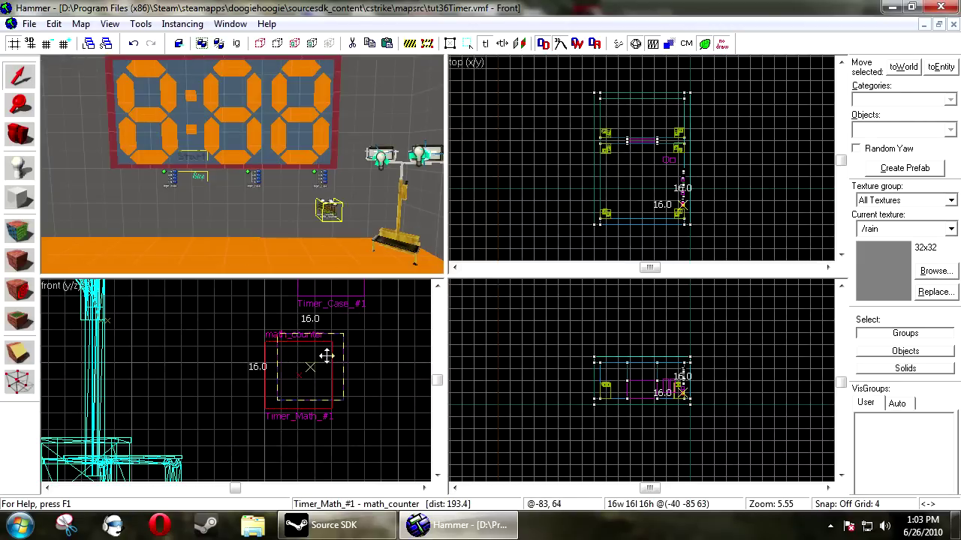
drag(342, 325, 343, 325)
- Set Timer_Math_#1's Maximum Legal Value to 10, apply it, and close its properties
key(alt+Return)
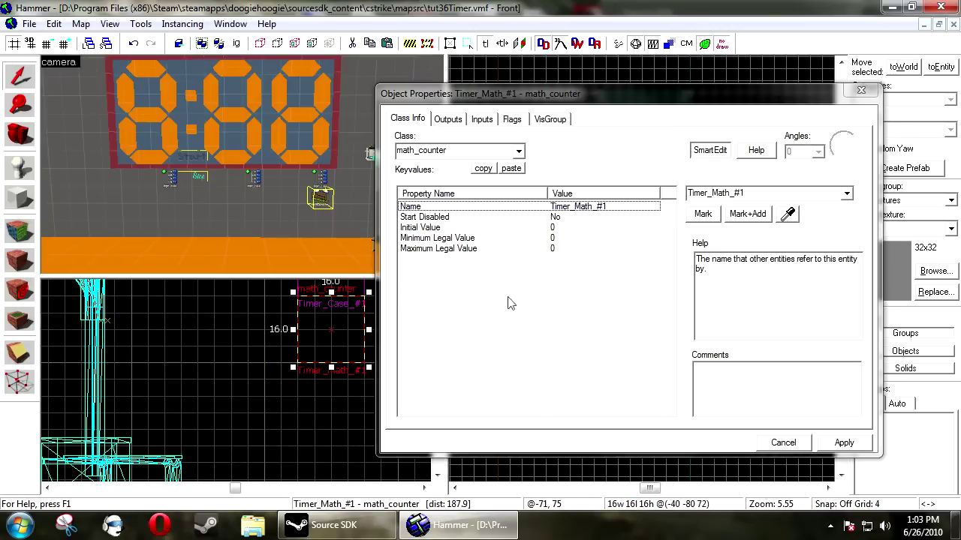
click(466, 239)
click(459, 249)
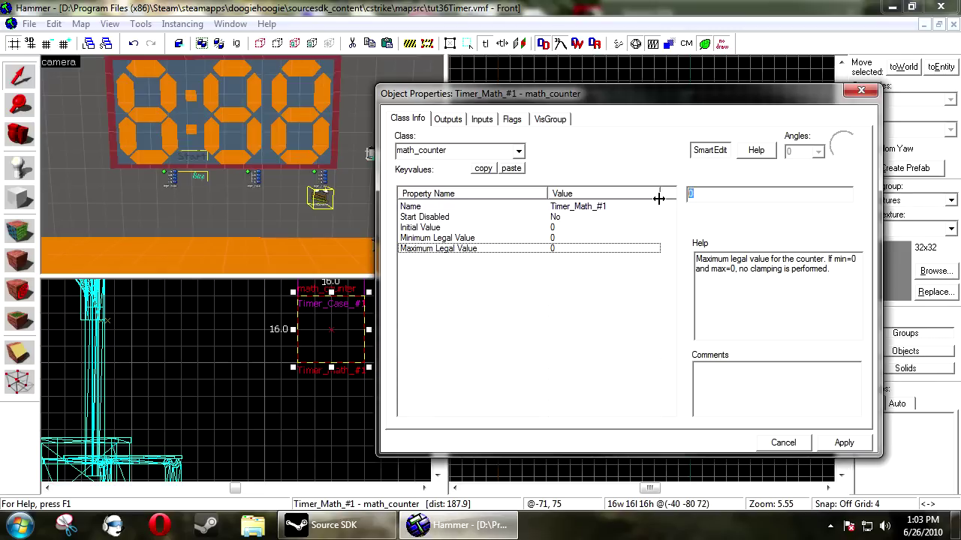
click(843, 443)
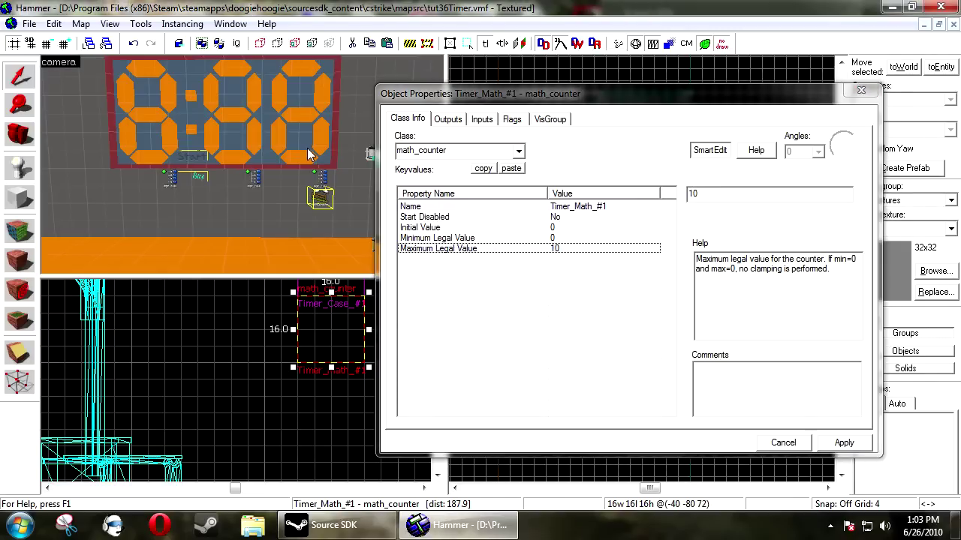
click(835, 446)
click(786, 443)
- Duplicate the math_counter and place the copy directly below the middle digit's logic_case
scroll(268, 316, down, 12)
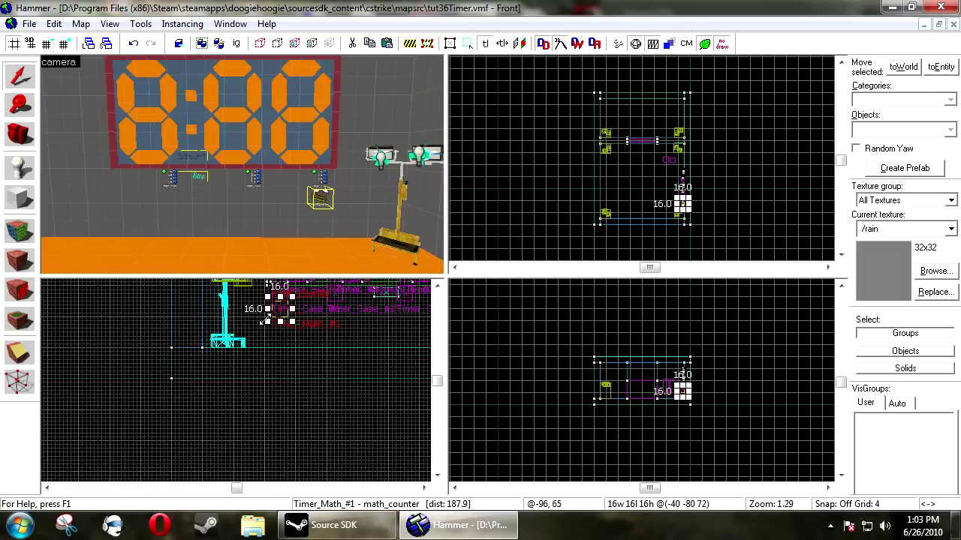
scroll(331, 309, up, 9)
mouse_move(205, 346)
shift+mouse_down()
mouse_move(303, 335)
mouse_move(347, 352)
shift+mouse_up()
scroll(334, 338, up, 3)
- Rename the copied math_counter below the middle digit as Timer_Math_#2 and apply it
double_click(348, 353)
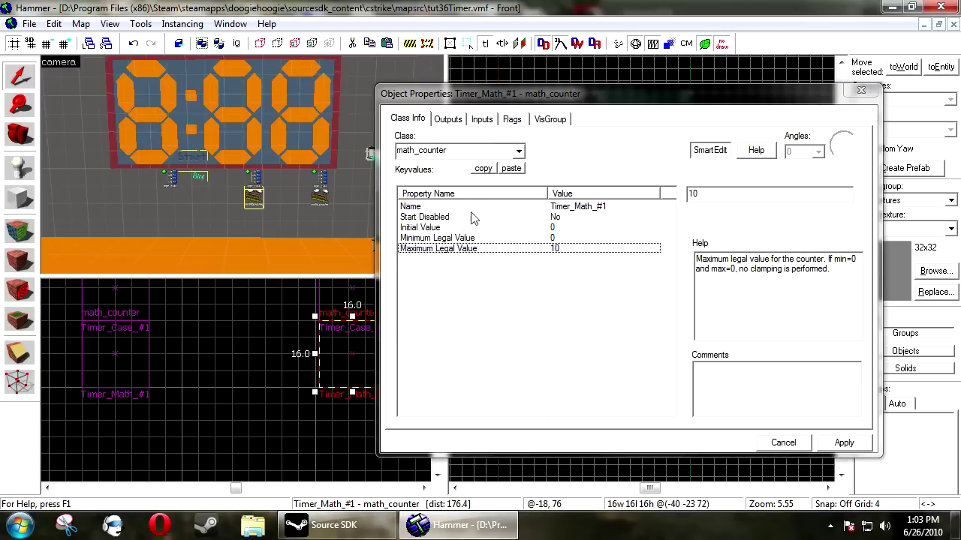
click(622, 207)
click(788, 195)
key(BackSpace)
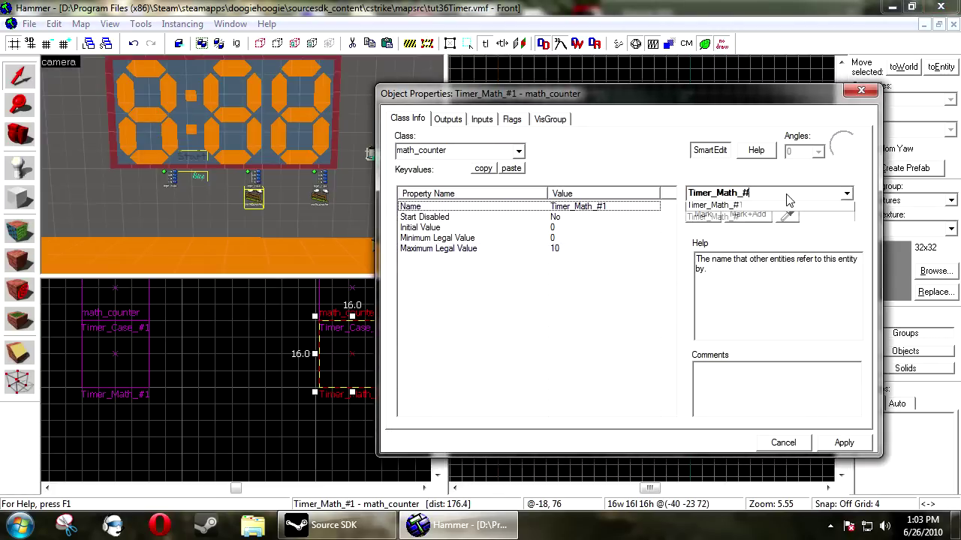
text(2)
click(842, 442)
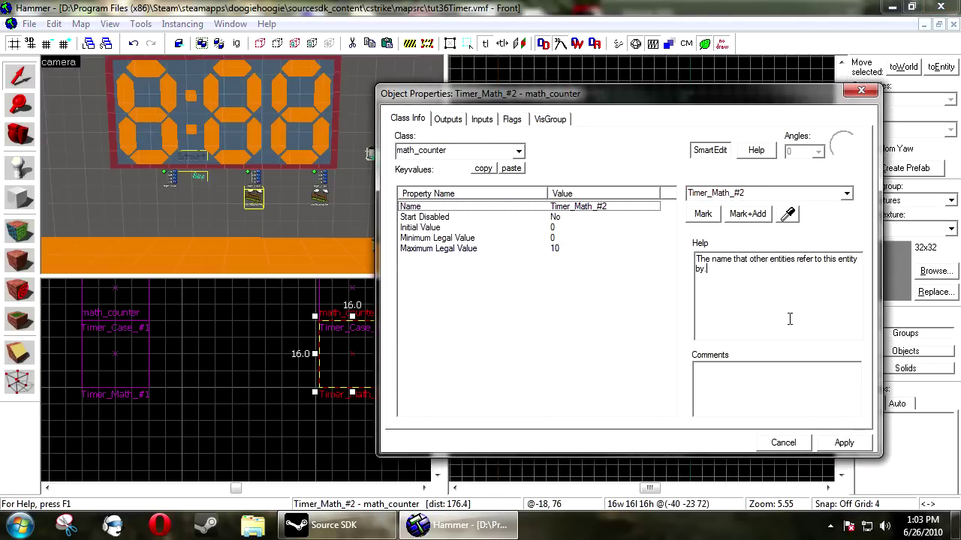
- Set Timer_Math_#2's Maximum Legal Value to 6, apply it, and close its properties
click(489, 249)
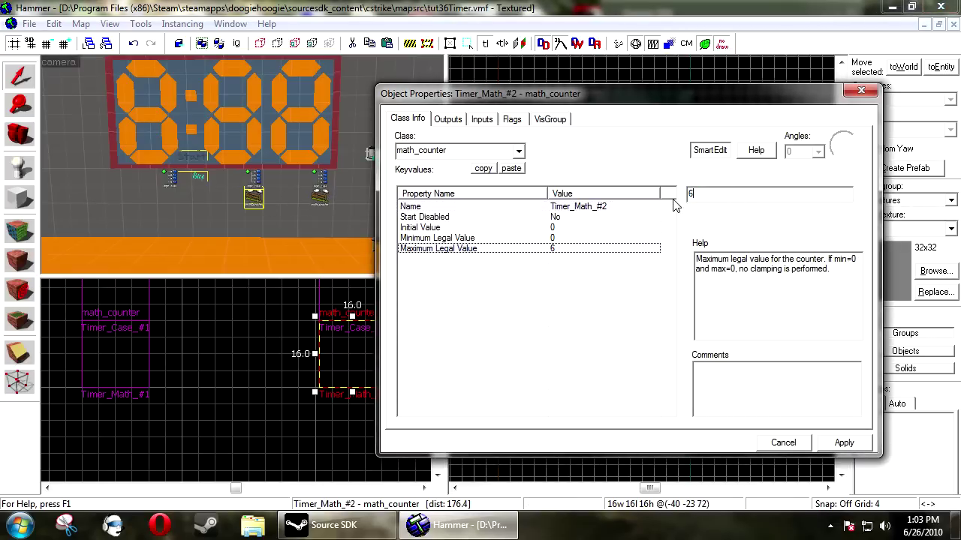
click(844, 442)
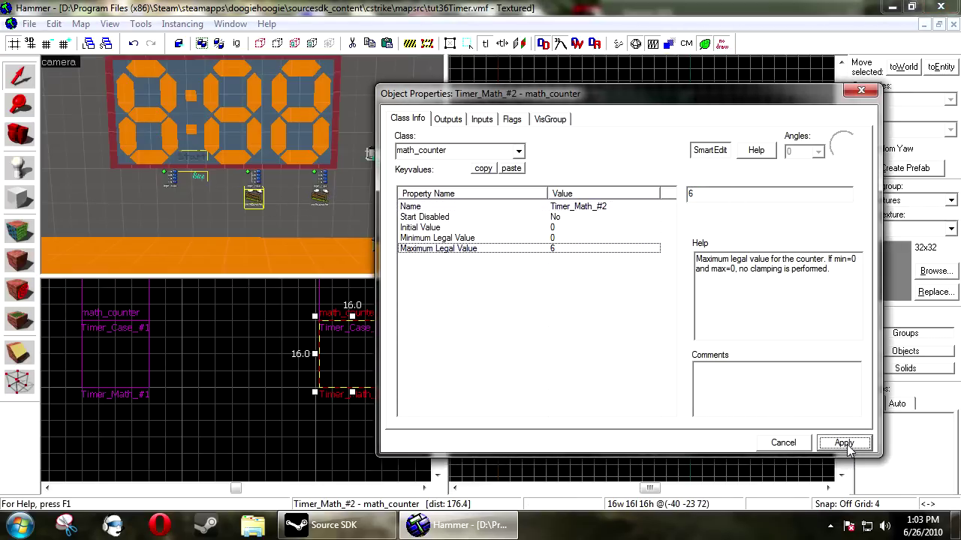
click(789, 448)
- Duplicate the middle digit's math_counter and place the copy directly below Timer_Case_#3
scroll(207, 364, down, 4)
shift+drag(253, 371, 342, 373)
scroll(424, 375, up, 4)
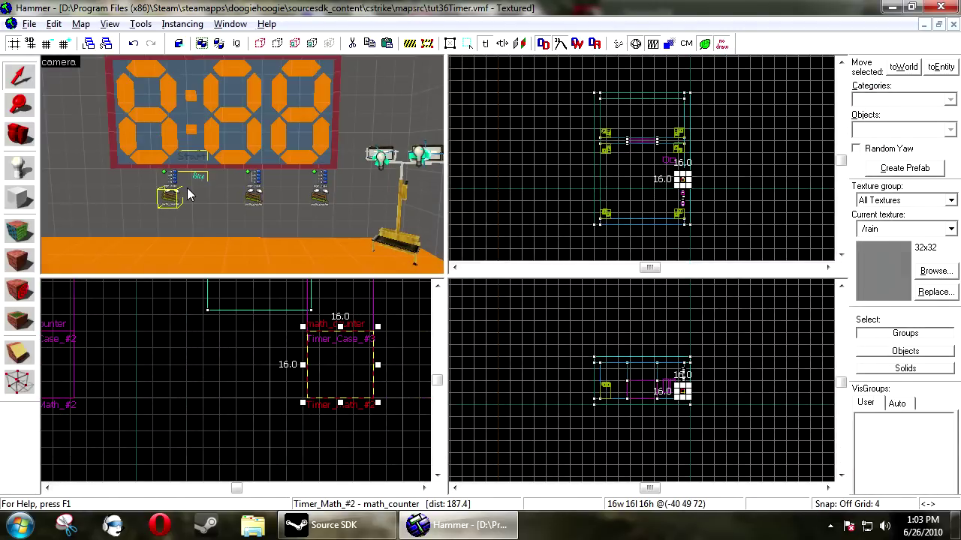
- Set the Maximum Legal Value of the math_counter below Timer_Case_#3 to 9, apply it, and close its properties
double_click(176, 195)
click(480, 237)
click(495, 249)
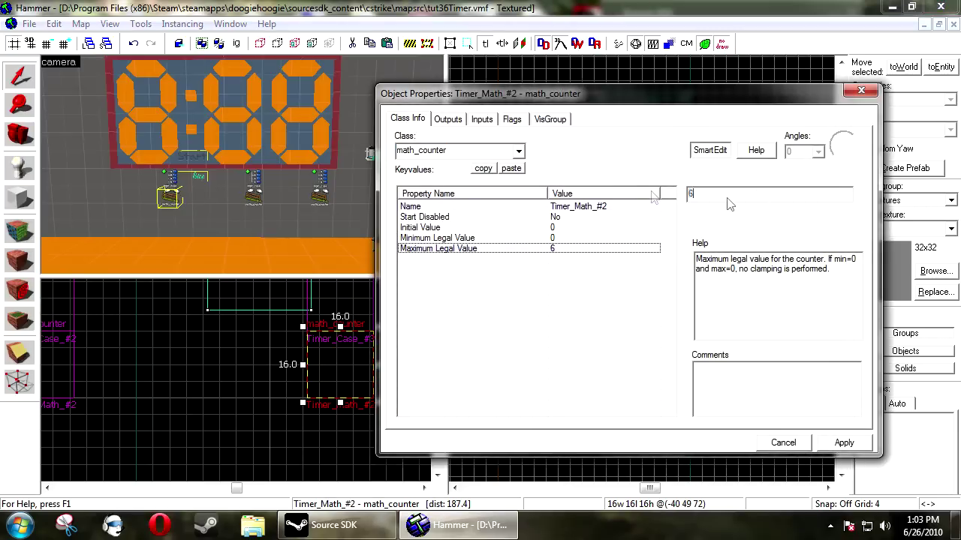
key(BackSpace)
text(9)
click(843, 443)
click(800, 446)
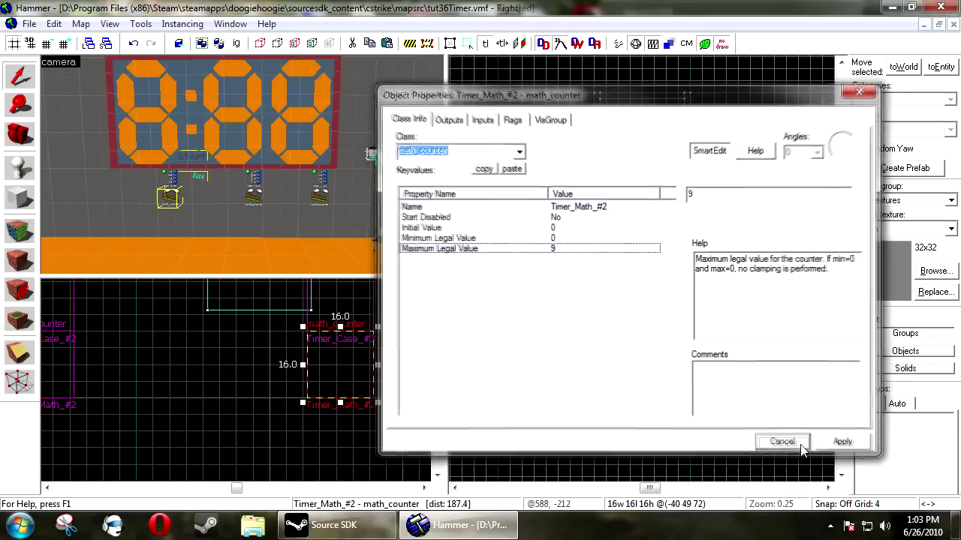
- Clear the selection and place a new point entity on the floor in front of the timer display
click(721, 101)
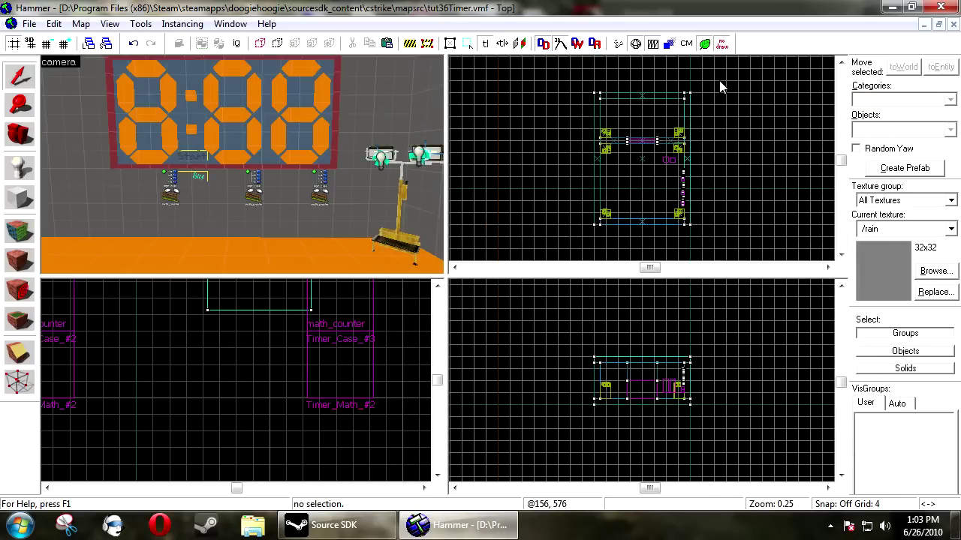
right_click(719, 80)
click(698, 71)
key(w)
key(a)
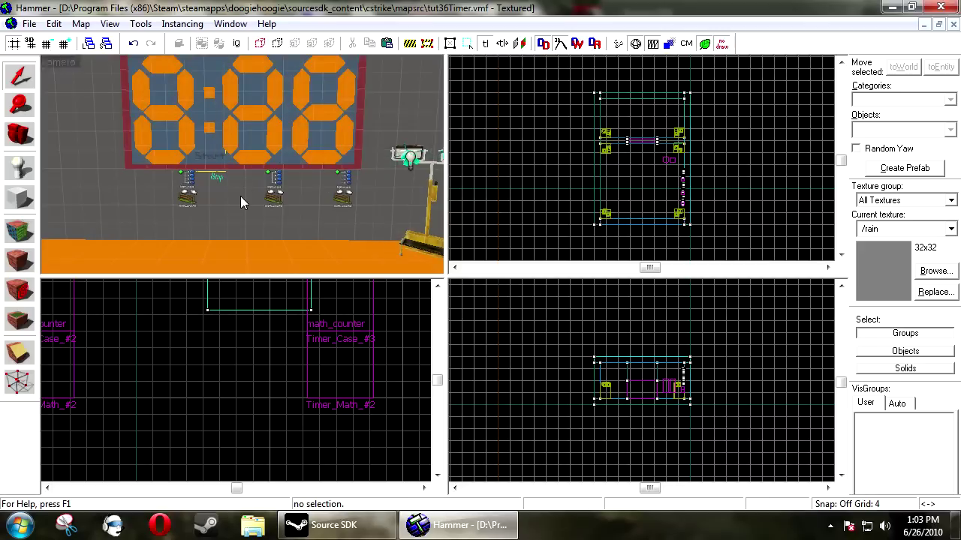
key(a)
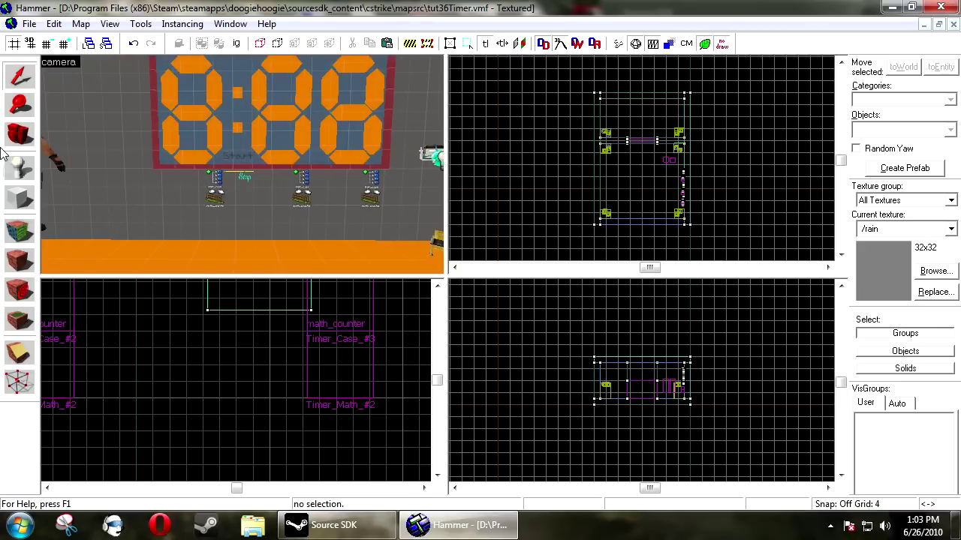
key(s)
key(d)
click(19, 168)
click(258, 246)
- Change the new point entity's class to logic_timer, apply it, and close its properties
key(alt+Return)
double_click(478, 150)
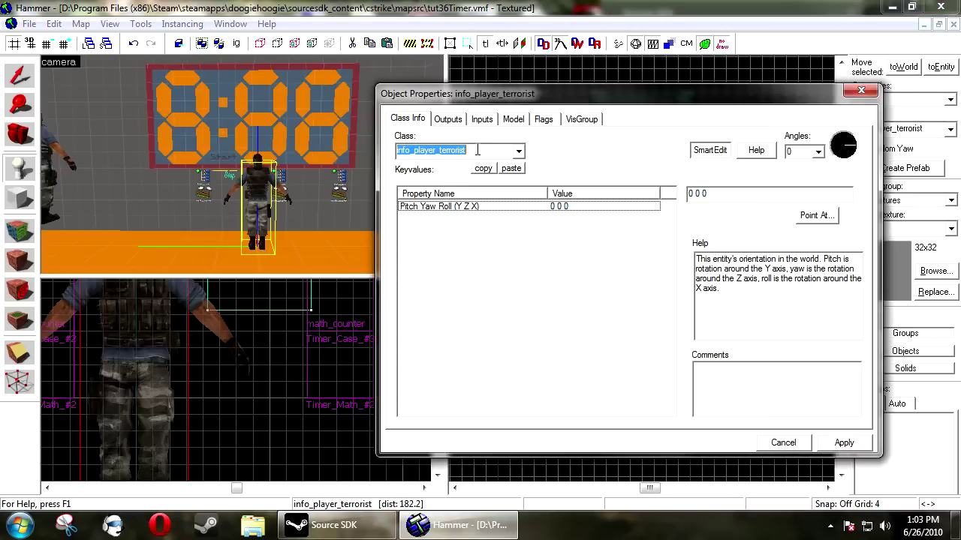
text(logic_timer)
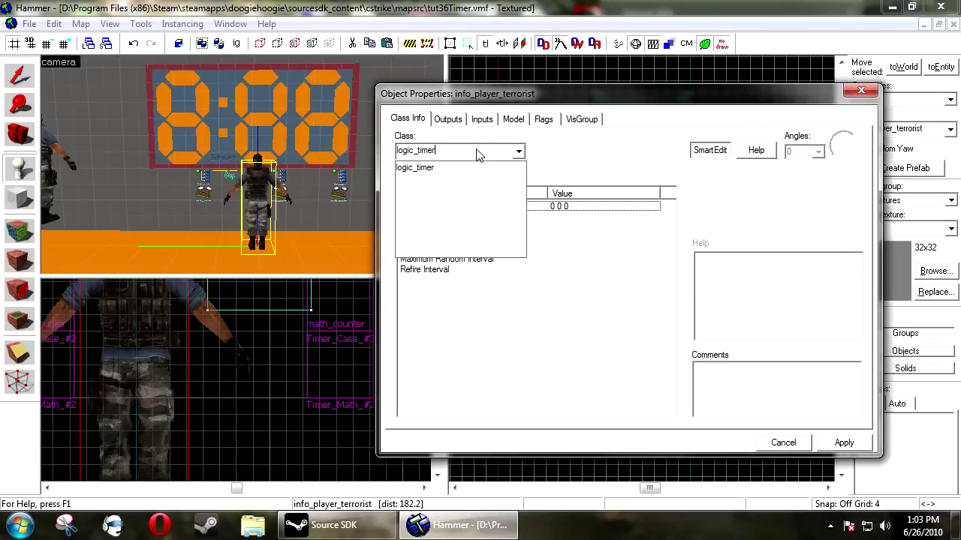
click(842, 444)
click(807, 446)
- Cut and paste the logic_timer onto the display wall, align it directly below Timer_Math_#1, and clear the selection
key(ctrl+x)
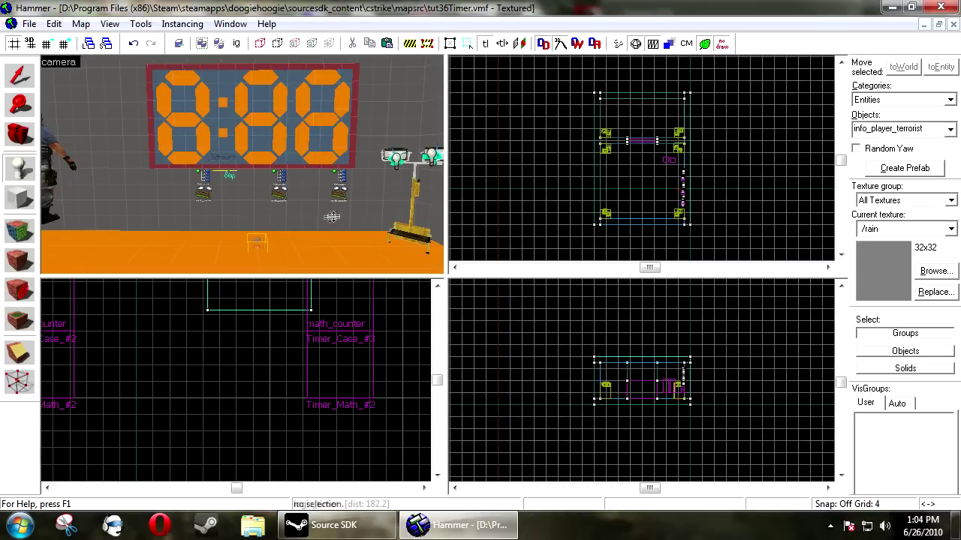
key(ctrl+v)
scroll(329, 381, down, 9)
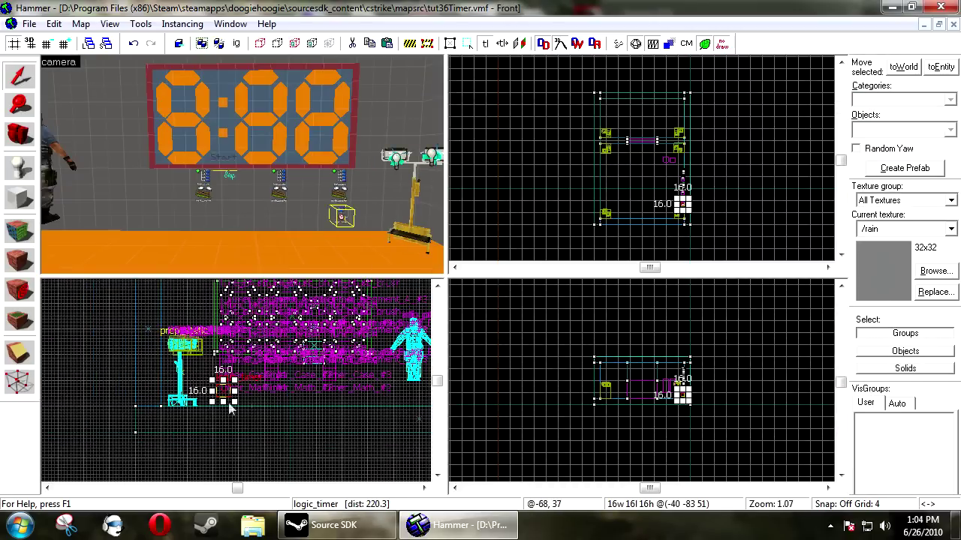
scroll(227, 389, up, 9)
drag(227, 389, 239, 368)
click(298, 385)
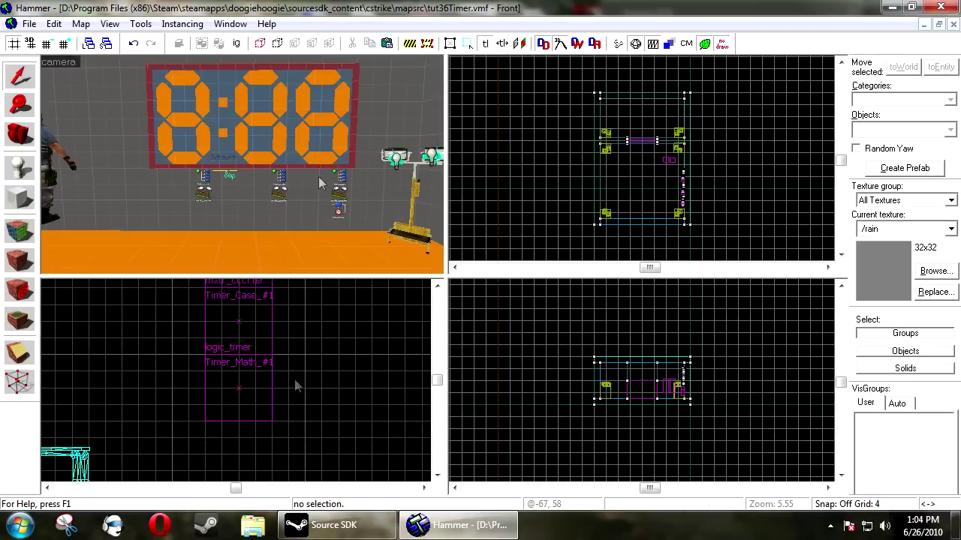
- Name the logic_timer Timer, shortening the name picked from Timer_Math_#1, and apply it
key(w)
key(d)
scroll(331, 149, down, 3)
double_click(292, 183)
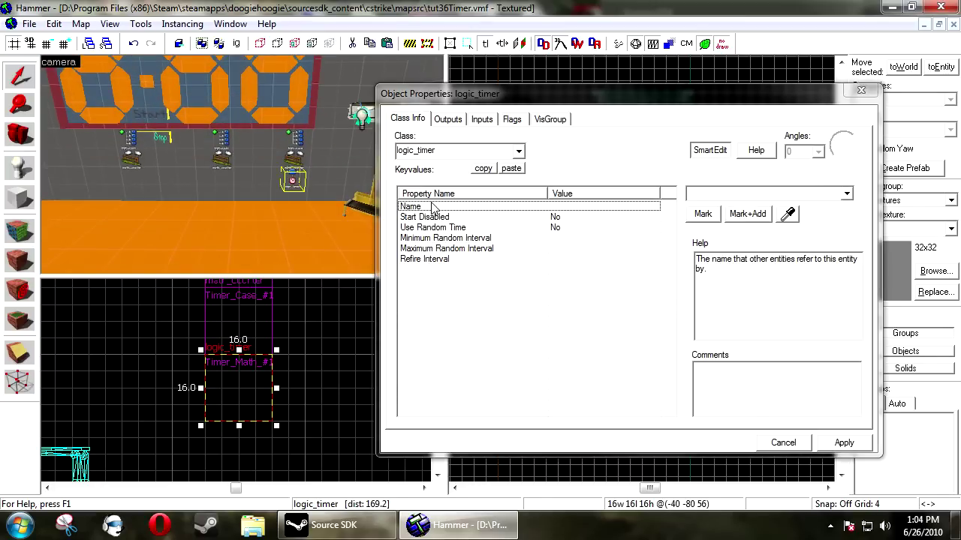
click(788, 214)
click(297, 147)
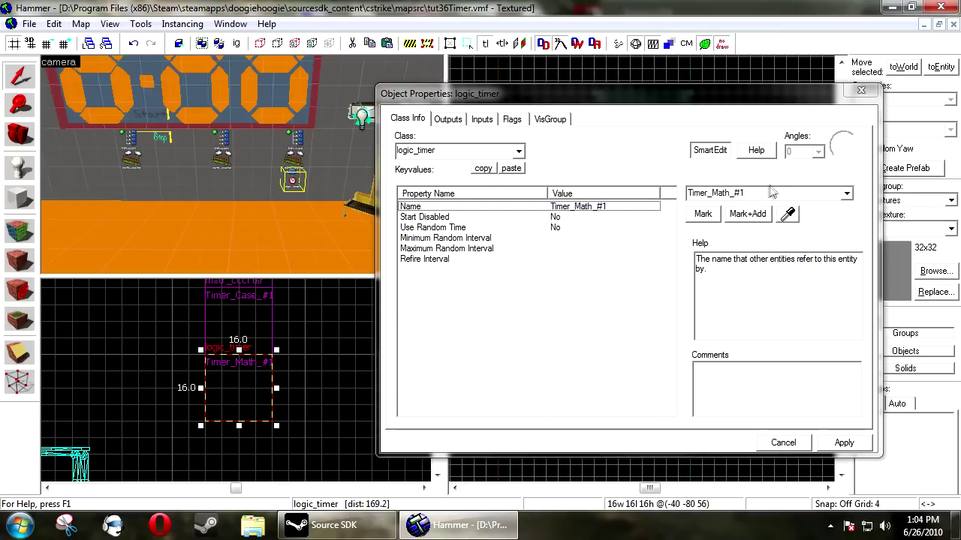
key(BackSpace)
key(BackSpace)
key(BackSpace)
key(BackSpace)
key(BackSpace)
key(BackSpace)
key(BackSpace)
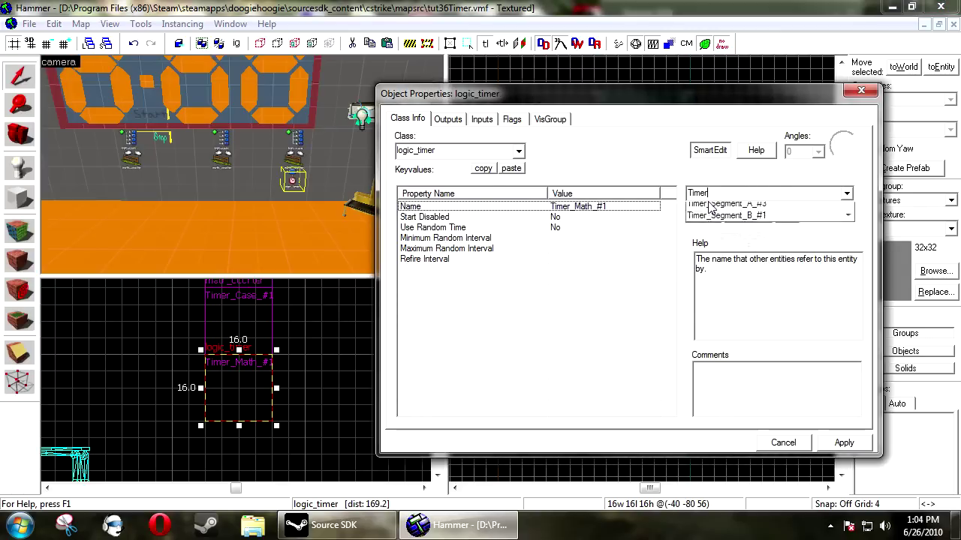
click(850, 439)
- Set the logic_timer's Start Disabled property to Yes, apply it, and close its properties
click(472, 217)
click(783, 194)
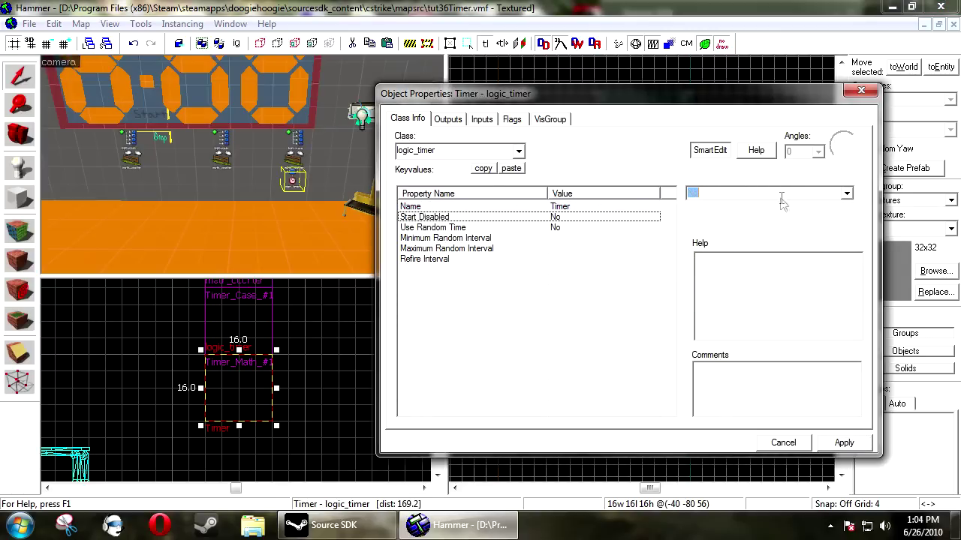
scroll(784, 194, down, 1)
click(845, 442)
click(783, 443)
- Set the logic_timer's Refire Interval to 1 second and apply it
key(z)
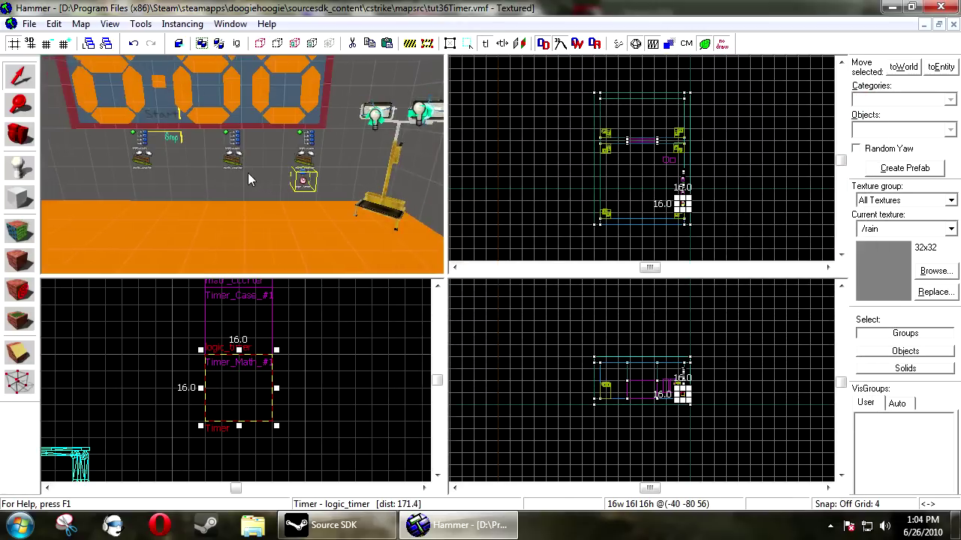
key(w)
key(alt+Return)
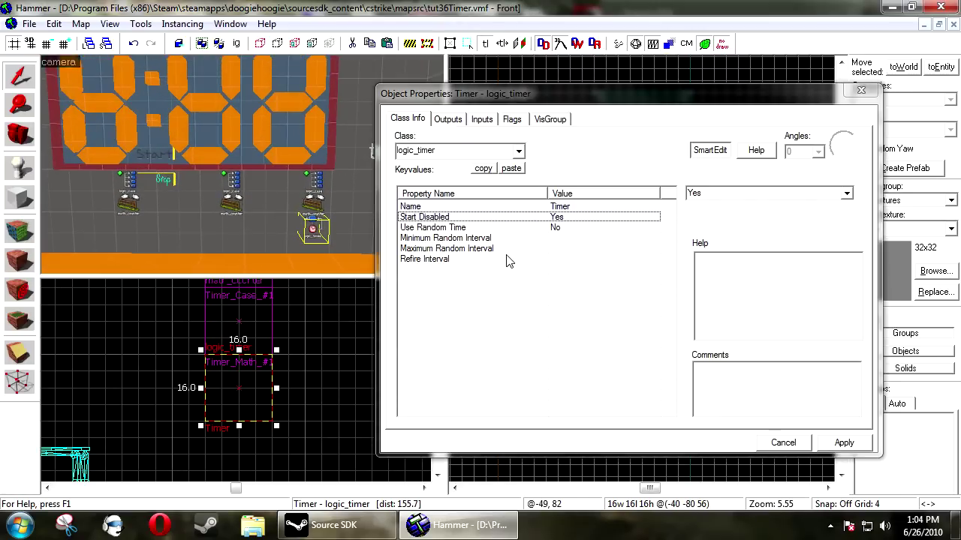
click(485, 240)
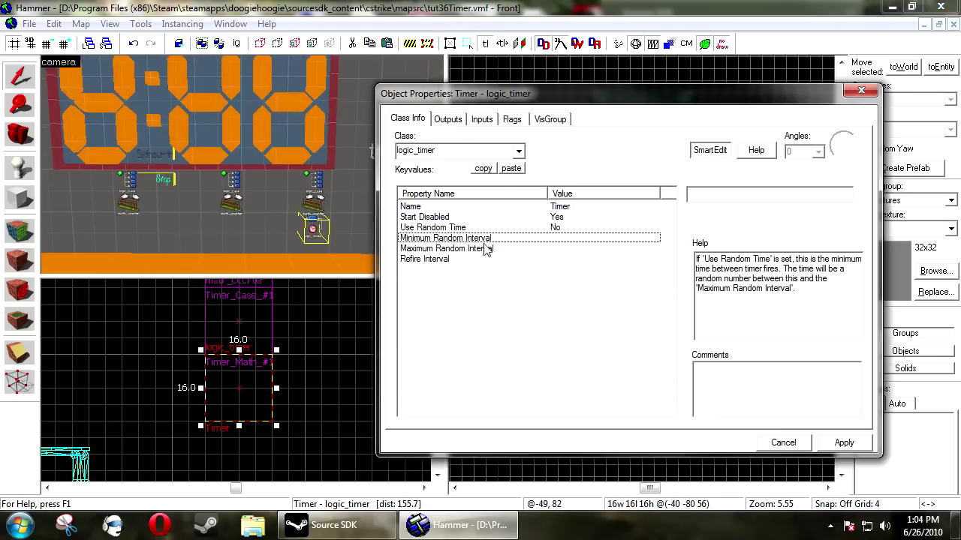
click(449, 260)
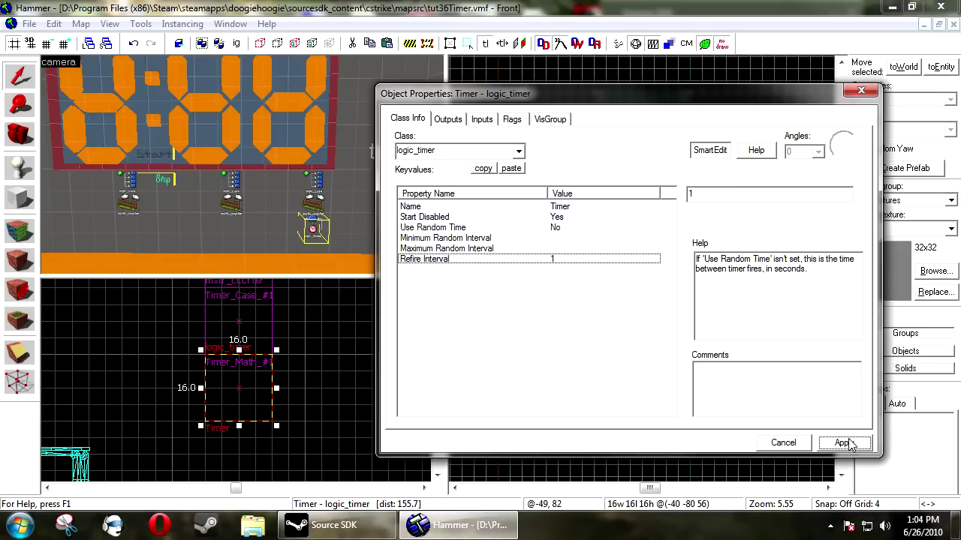
- Add an OnTimer output to the logic_timer that sends Add with a parameter of 1 to Timer_Math_#1, and apply it
click(450, 120)
click(503, 410)
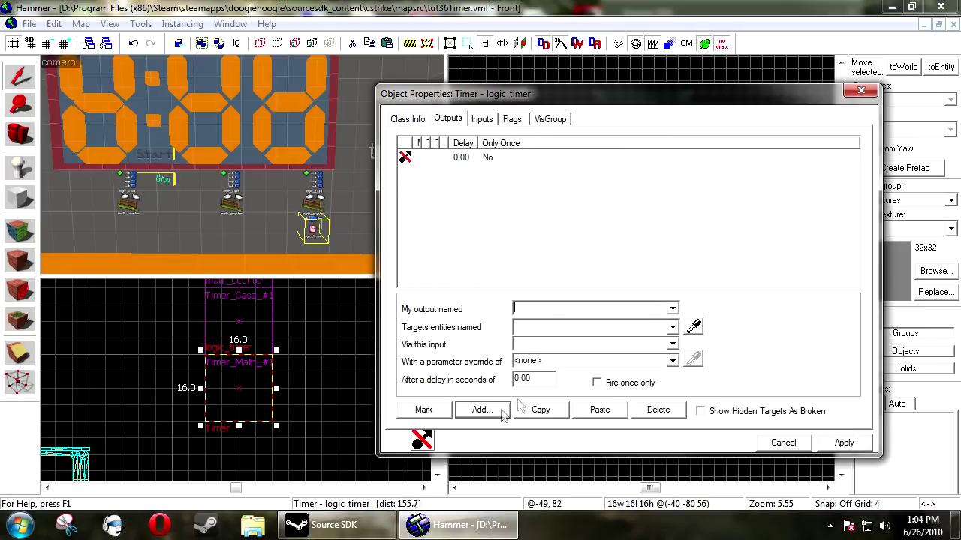
click(665, 309)
click(624, 323)
click(693, 326)
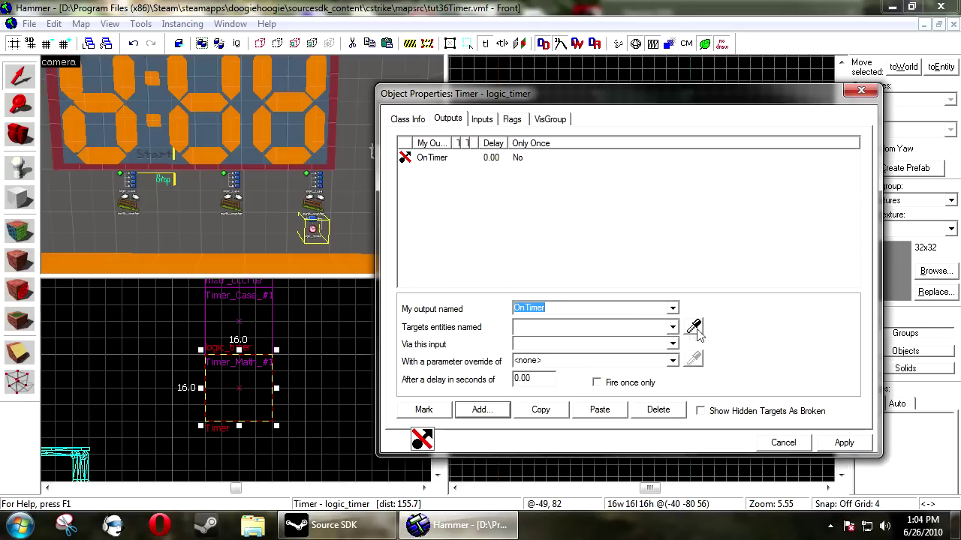
click(318, 215)
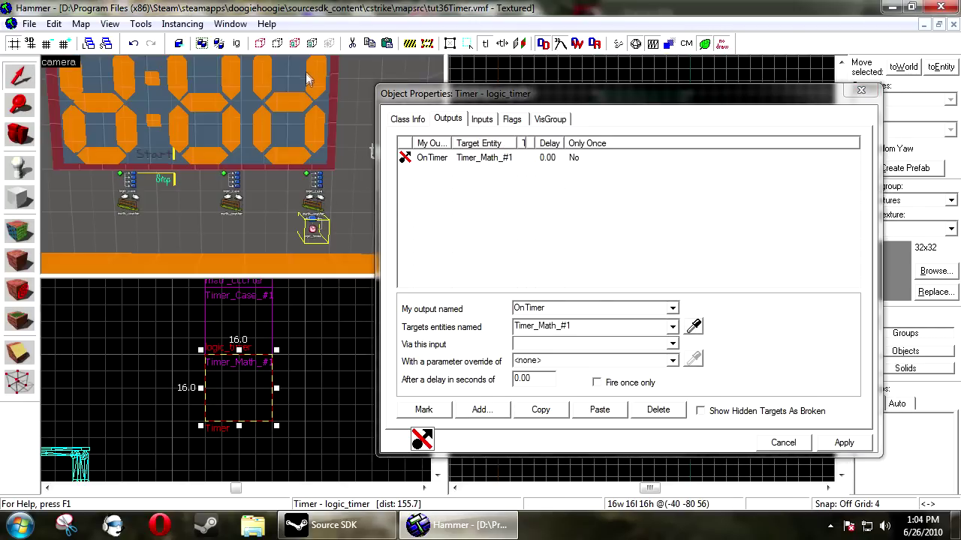
click(575, 343)
text(Add)
key(Tab)
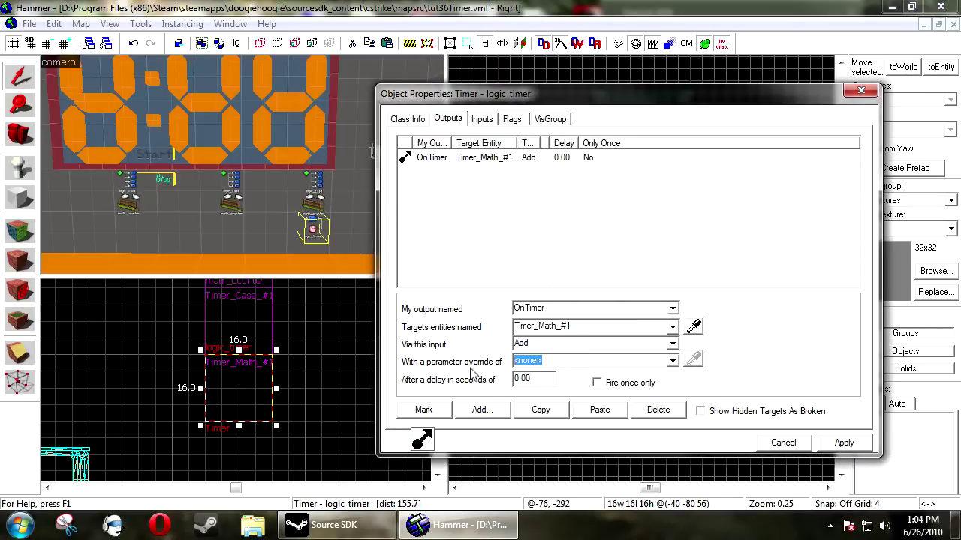
text(1)
click(848, 446)
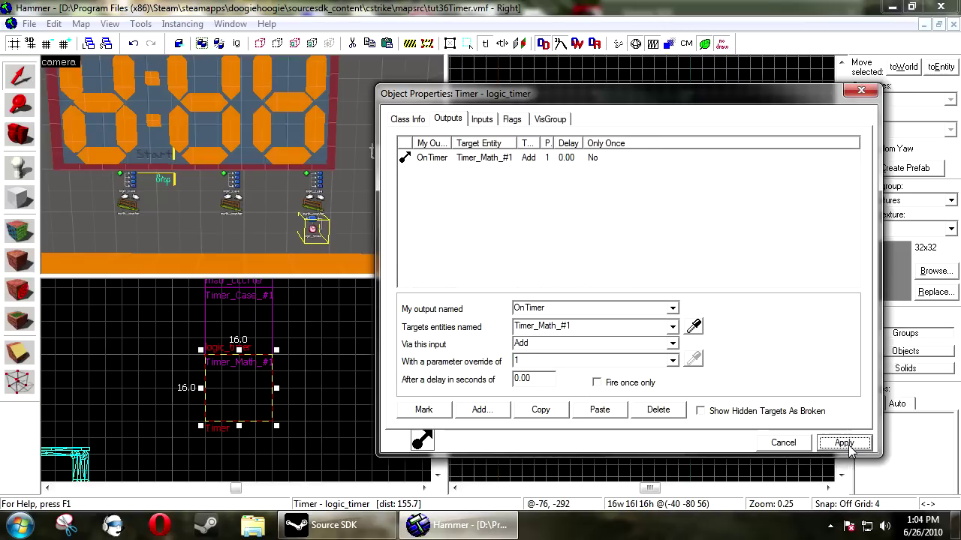
click(842, 444)
- Add an OutValue output to Timer_Math_#1 that targets Timer_Case_#1 via InValue, and apply it
click(319, 207)
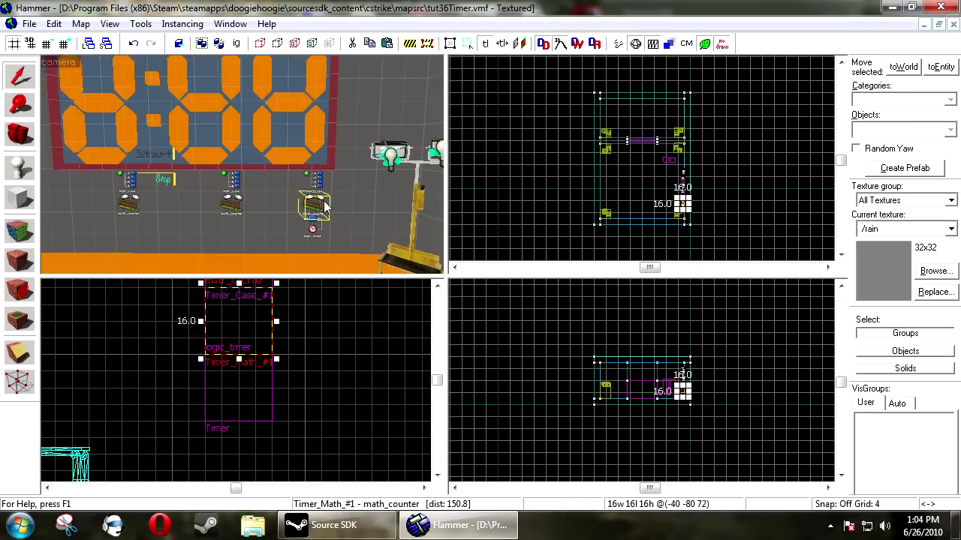
key(alt+Return)
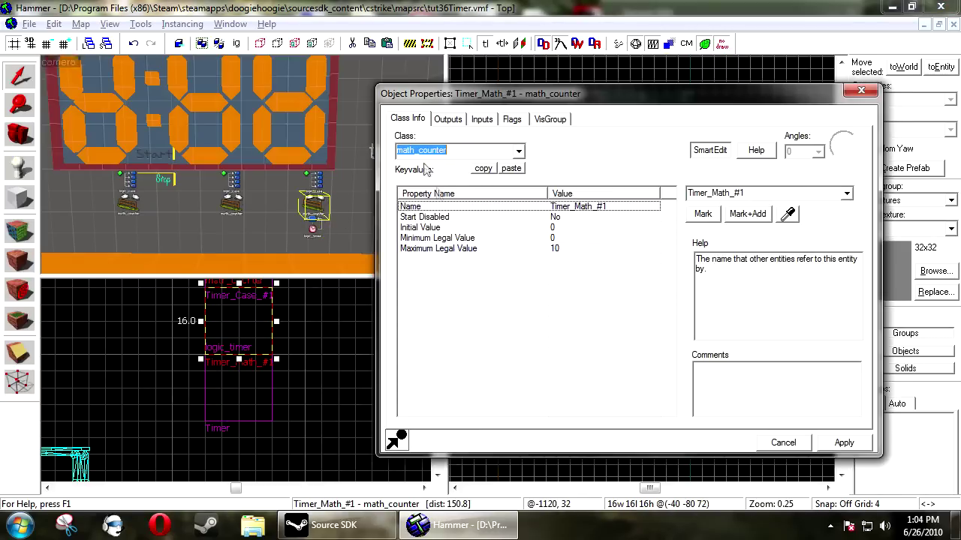
click(482, 119)
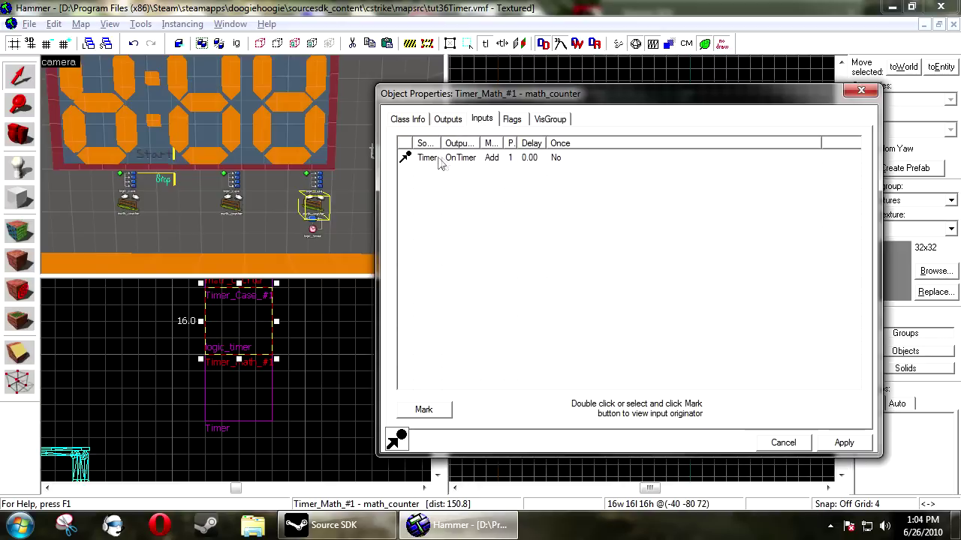
click(448, 119)
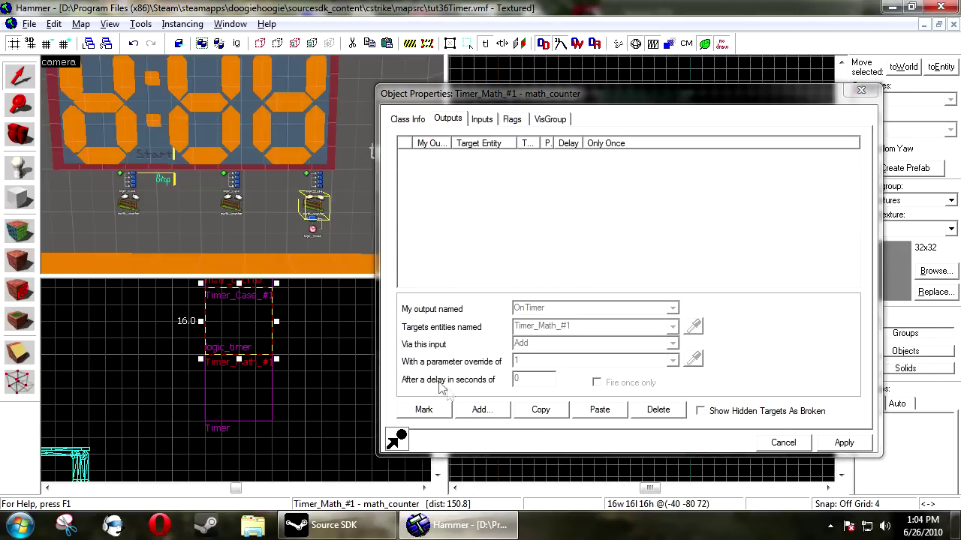
click(490, 411)
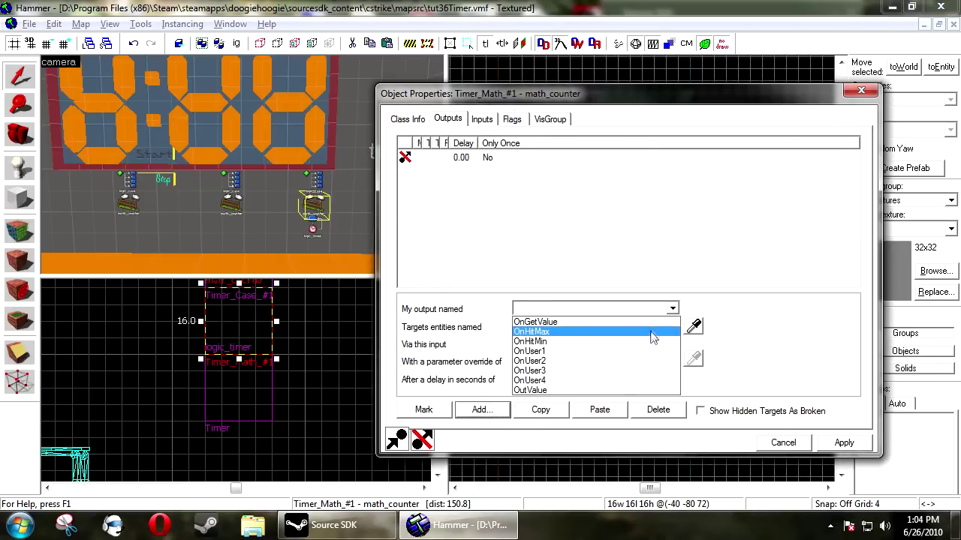
click(600, 393)
click(693, 326)
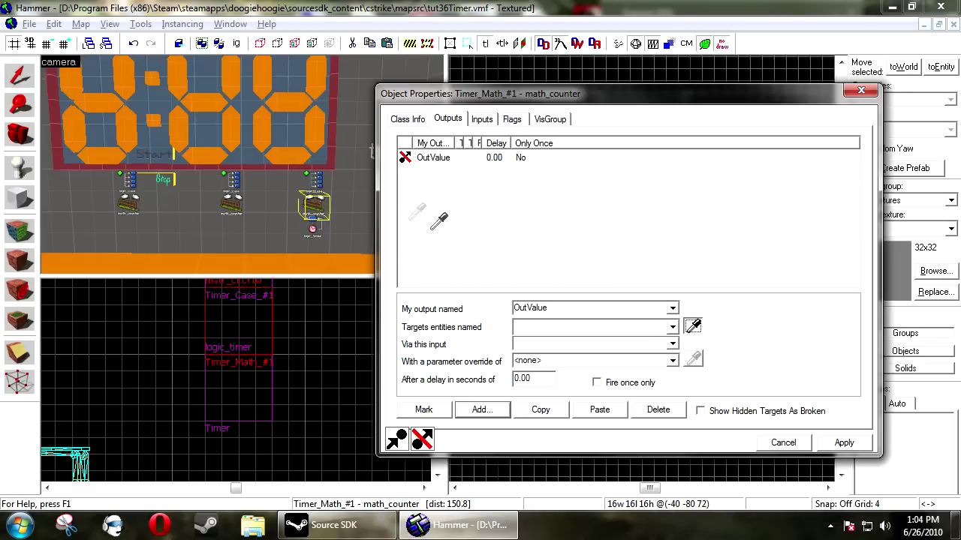
click(318, 167)
click(554, 344)
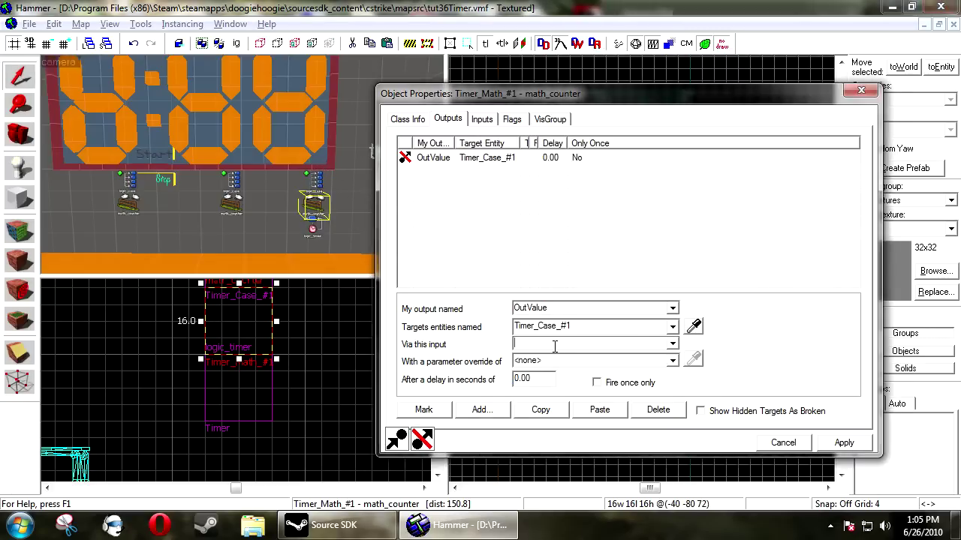
text(InValue)
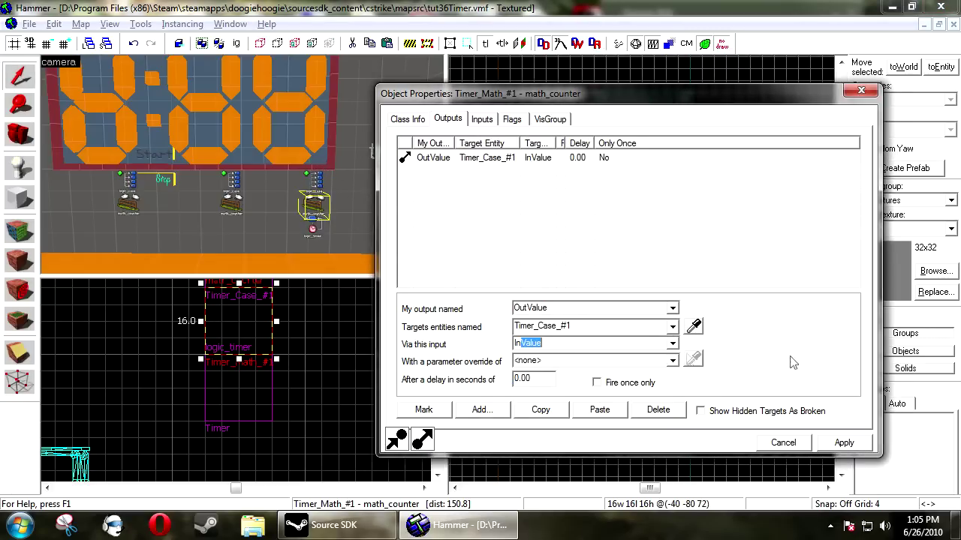
click(845, 443)
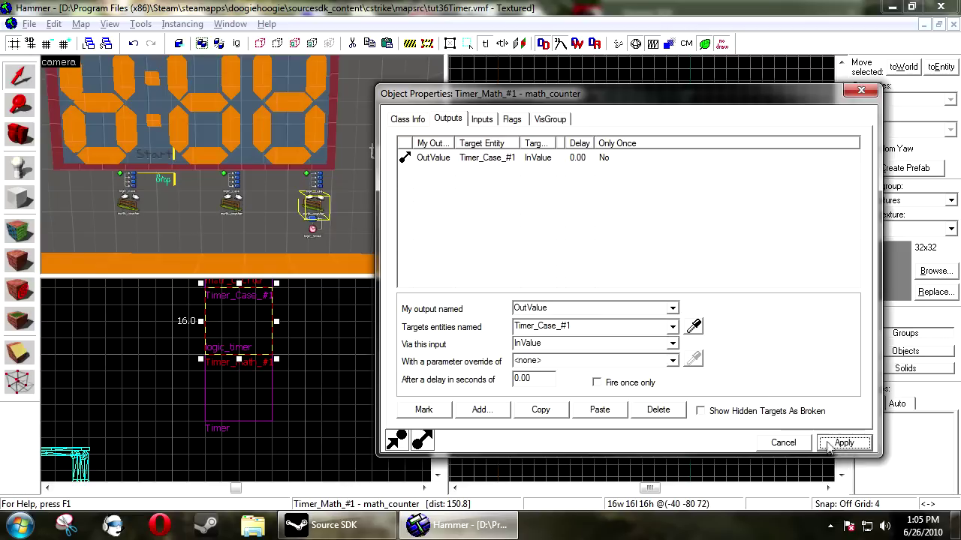
- Add an OnHitMax output to Timer_Math_#1 that sends Add with a parameter of 1 to Timer_Math_#2
click(495, 412)
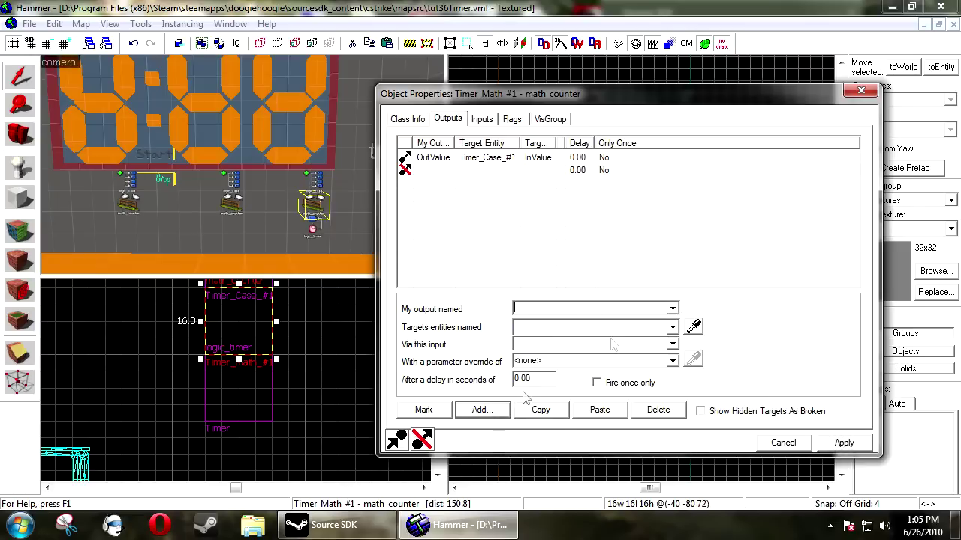
click(672, 310)
click(630, 337)
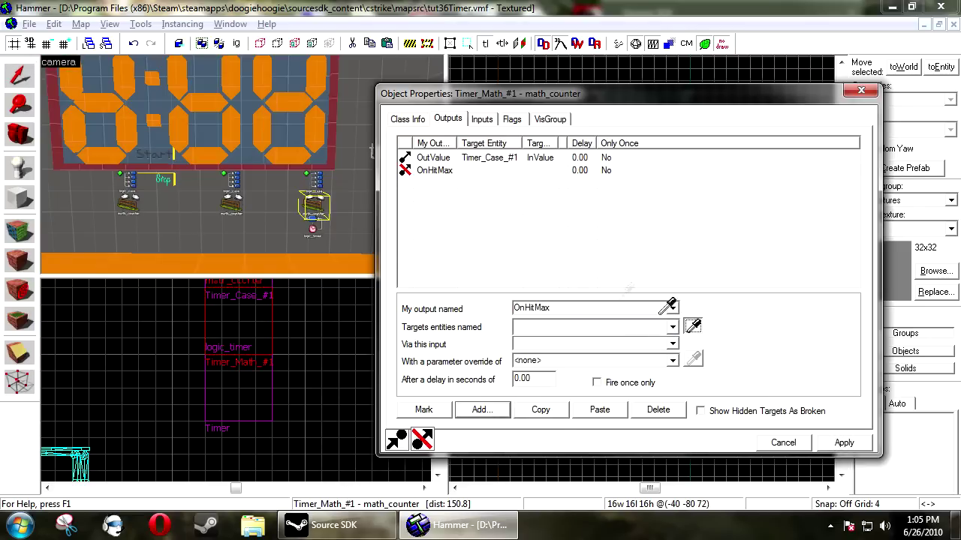
click(233, 205)
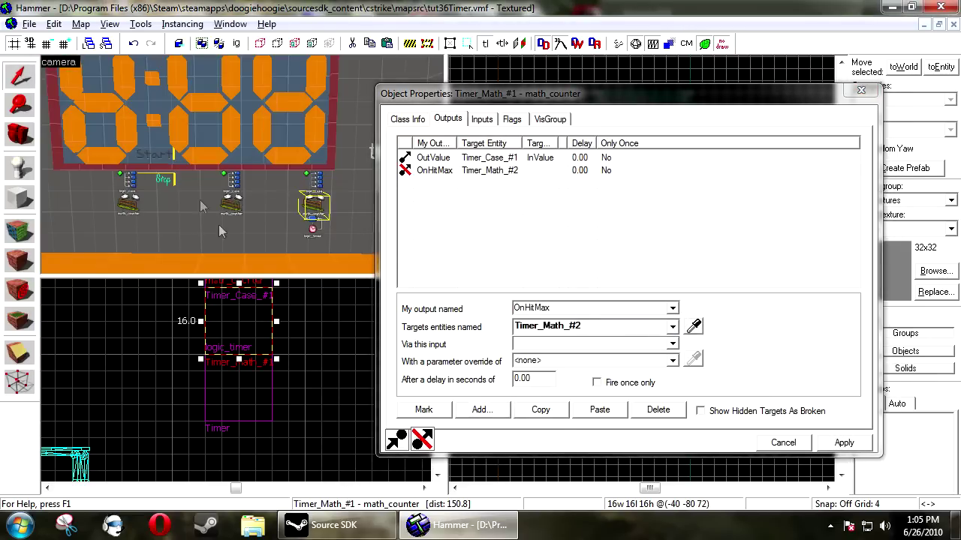
click(548, 344)
text(Add)
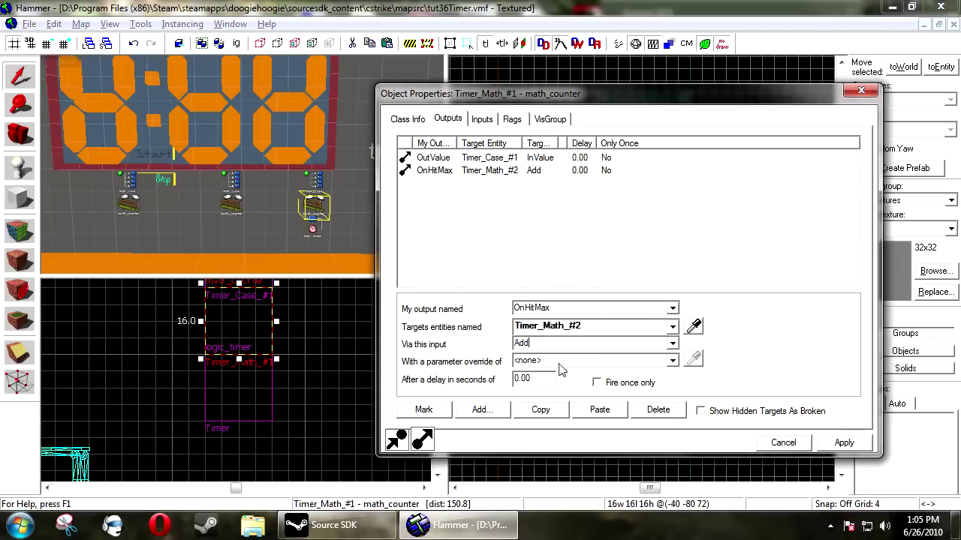
click(559, 364)
text(1)
- Duplicate the OnHitMax output, retarget the copy to Timer_Math_#1 via SetValue with a parameter of 0, and apply it
click(526, 171)
click(542, 411)
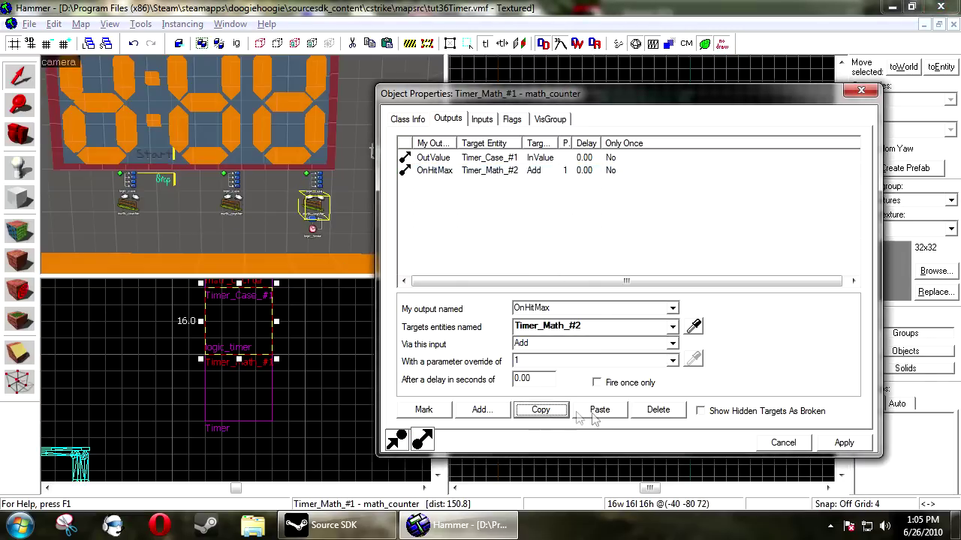
click(597, 411)
click(693, 328)
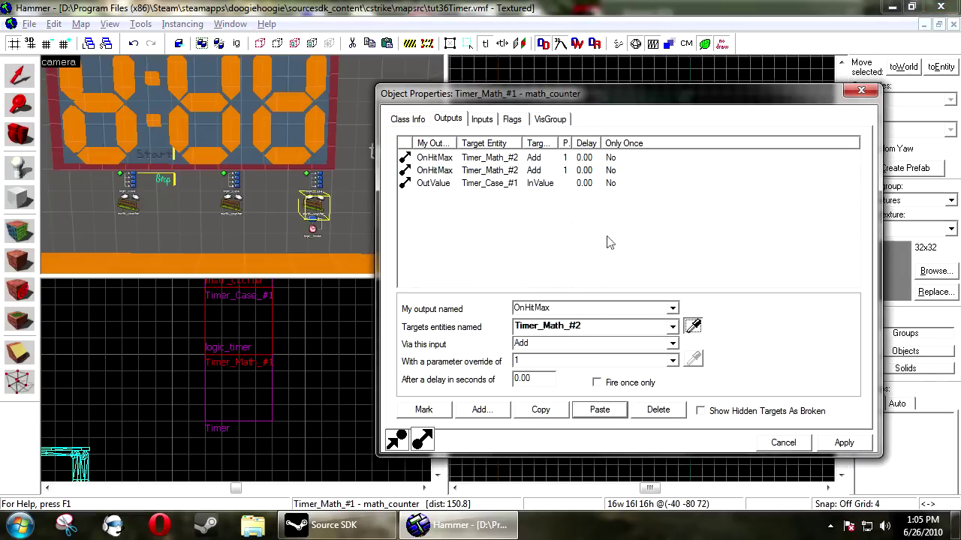
click(315, 204)
click(673, 343)
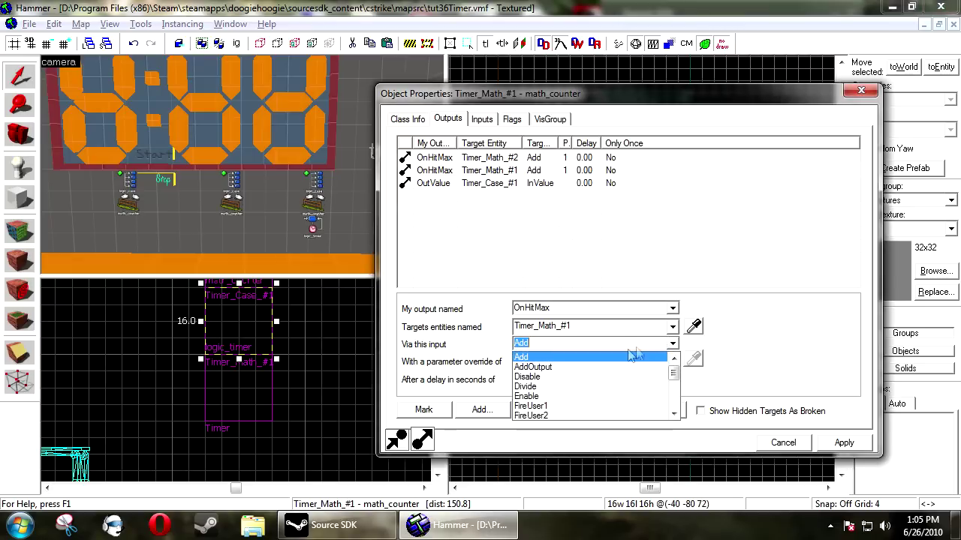
click(537, 398)
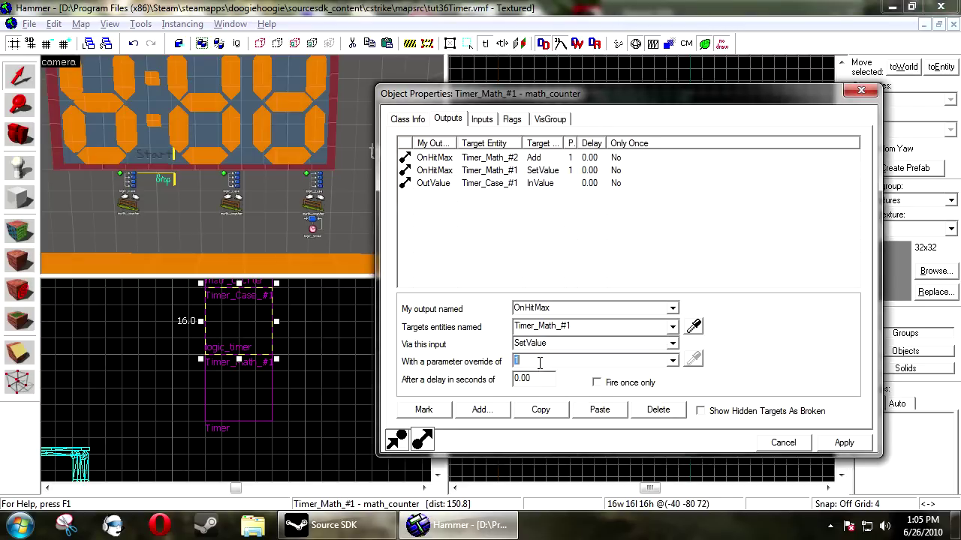
click(844, 443)
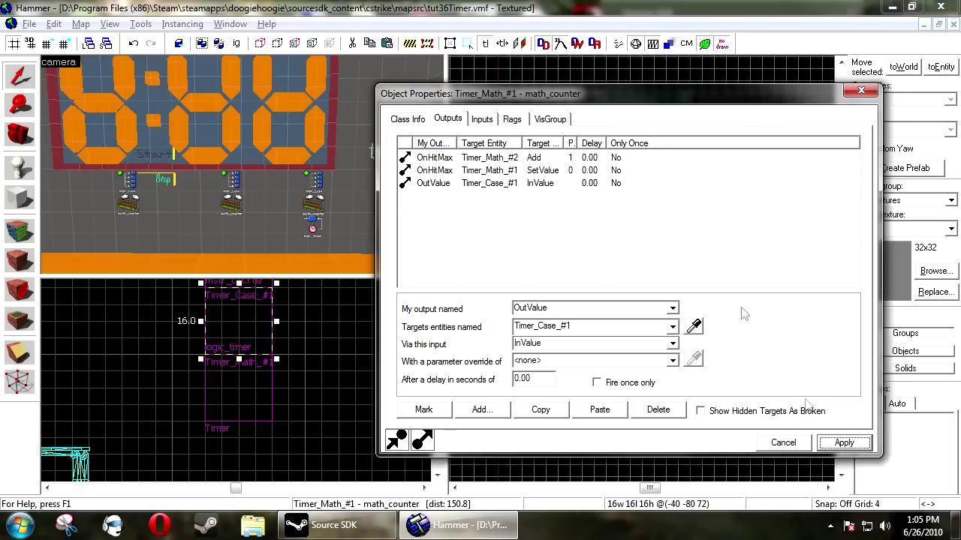
- Review the outputs of Timer_Math_#1 and the logic_timer, and the values of Case 01 to Case 10 in Timer_Case_#1
click(650, 185)
click(651, 229)
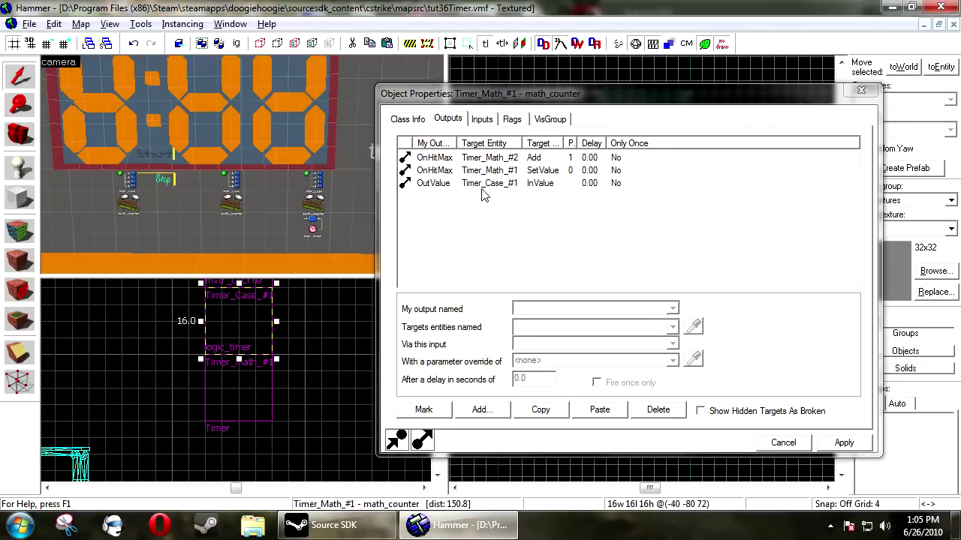
click(309, 235)
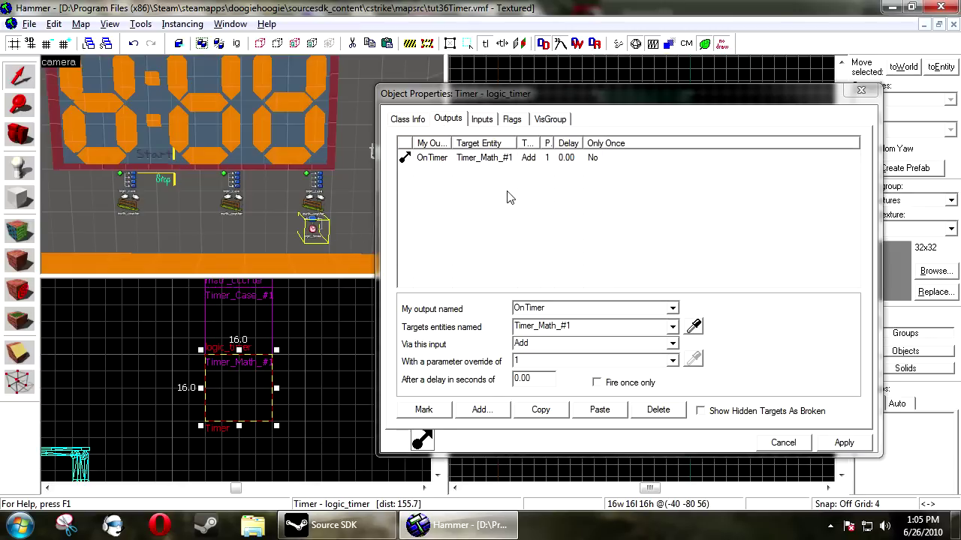
click(309, 206)
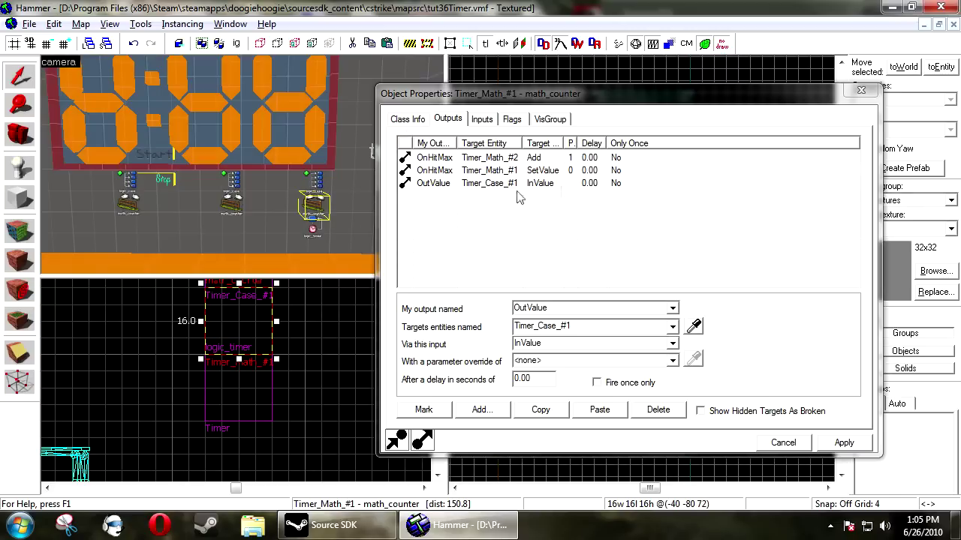
click(314, 182)
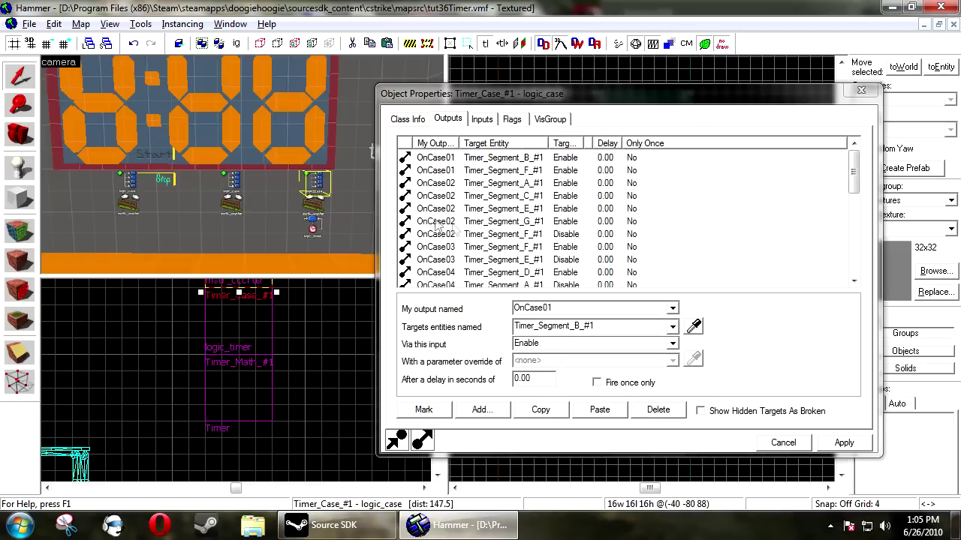
click(408, 118)
click(458, 217)
click(540, 311)
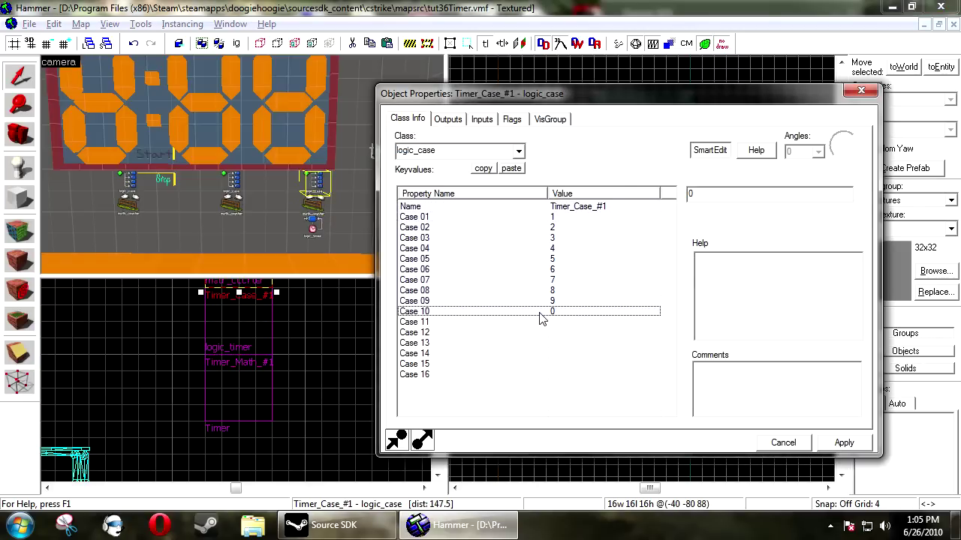
click(540, 217)
- Review the outputs of Timer_Math_#1, focusing on the OnHitMax output that uses SetValue
click(314, 206)
click(316, 205)
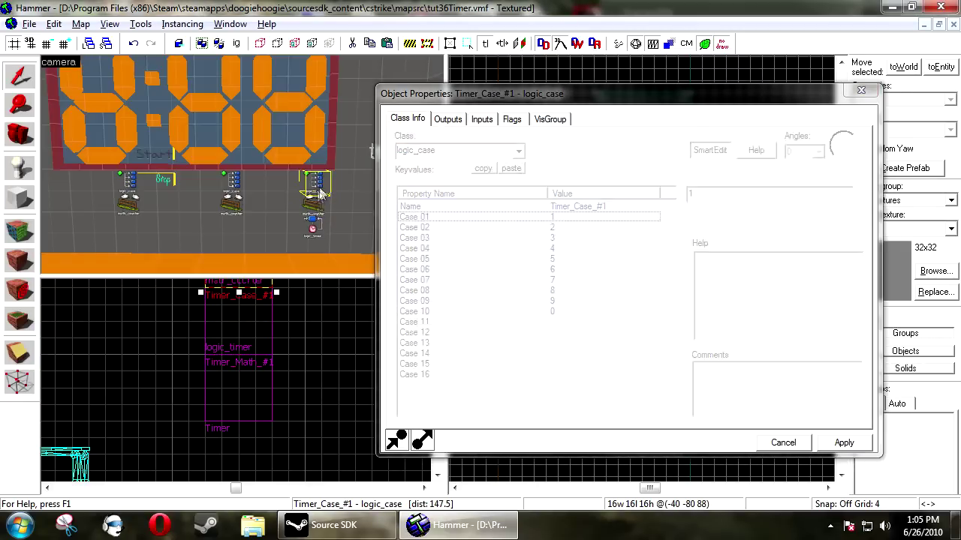
click(448, 120)
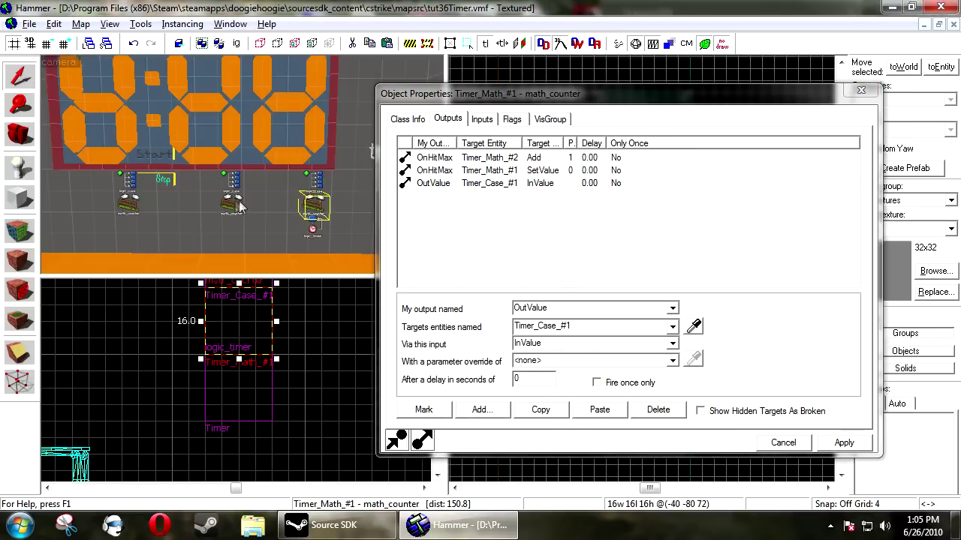
scroll(278, 200, down, 2)
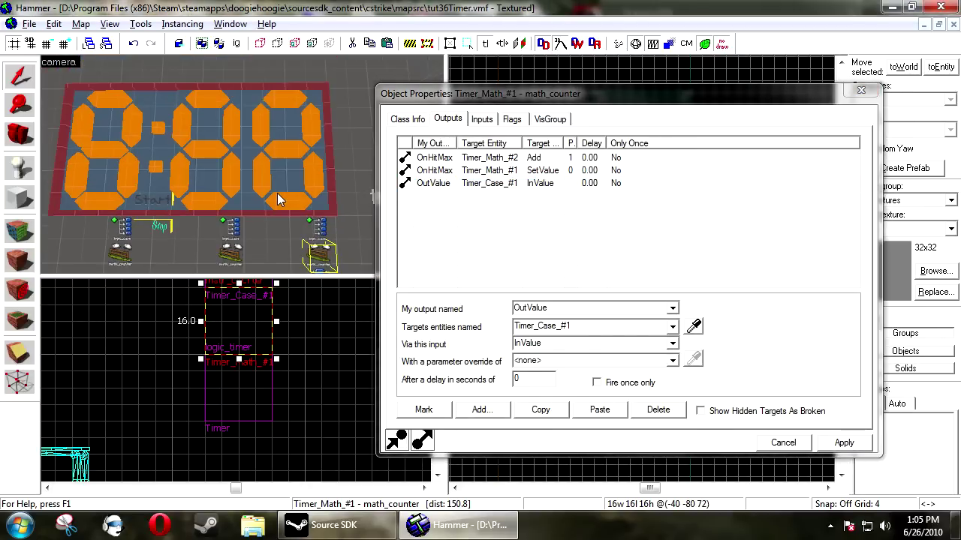
scroll(277, 200, down, 2)
click(458, 171)
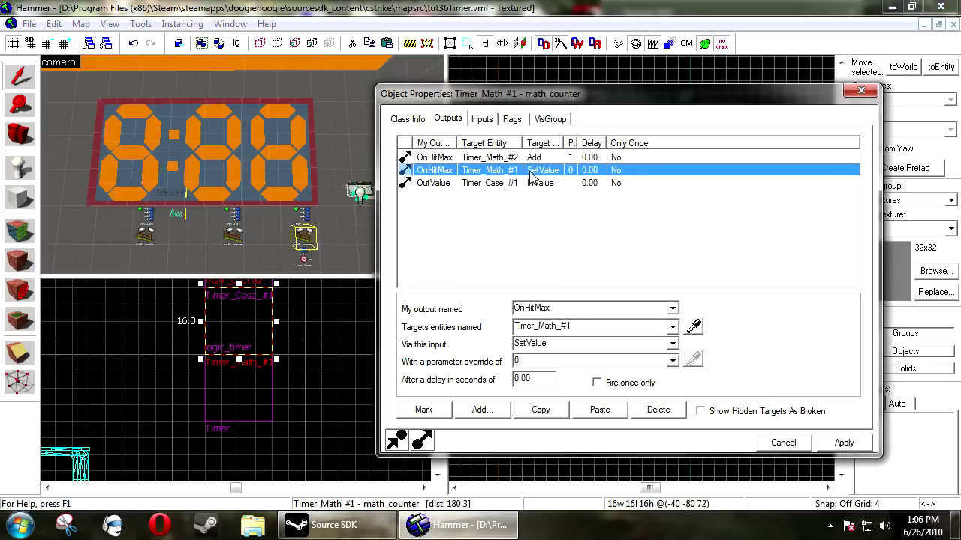
- Add an OnHitMax output to Timer_Math_#2 and target the minutes digit's math_counter with it
key(a)
key(w)
click(285, 242)
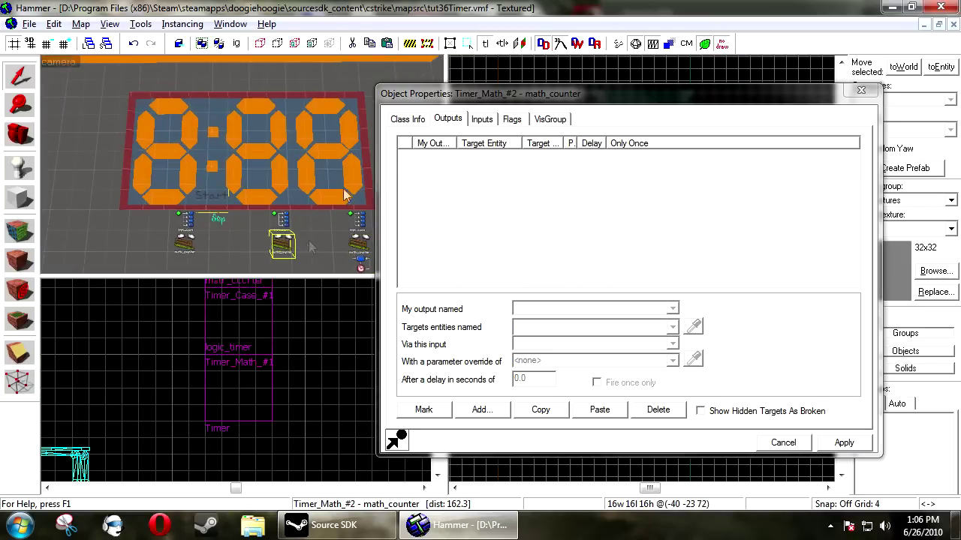
click(480, 409)
click(672, 309)
click(647, 333)
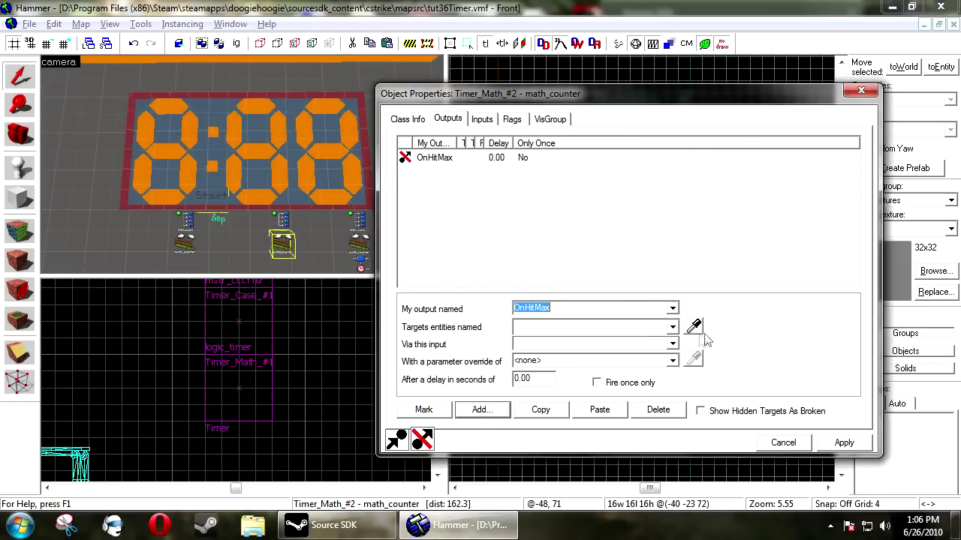
click(693, 326)
click(192, 239)
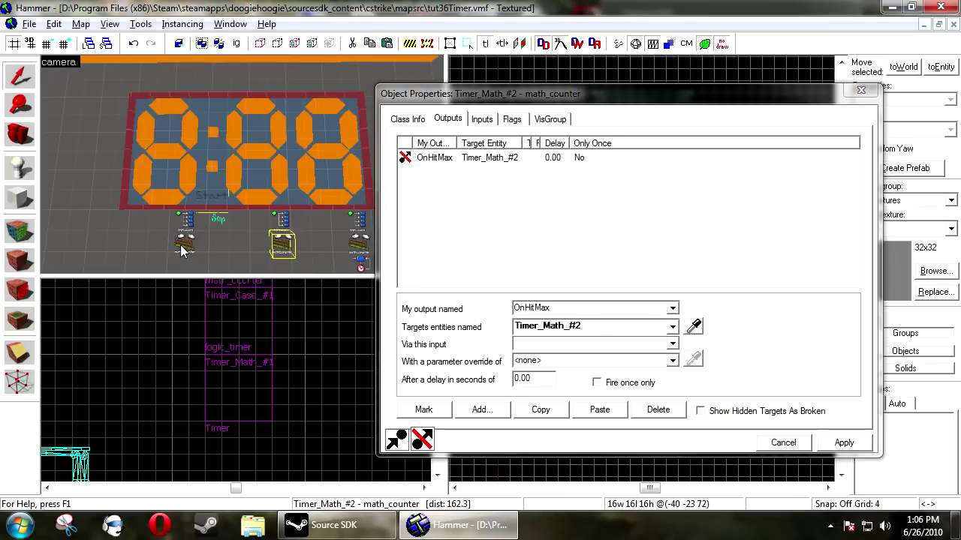
- Rename the minutes digit's math_counter to Timer_Math_#3 and apply the change
click(182, 251)
click(415, 120)
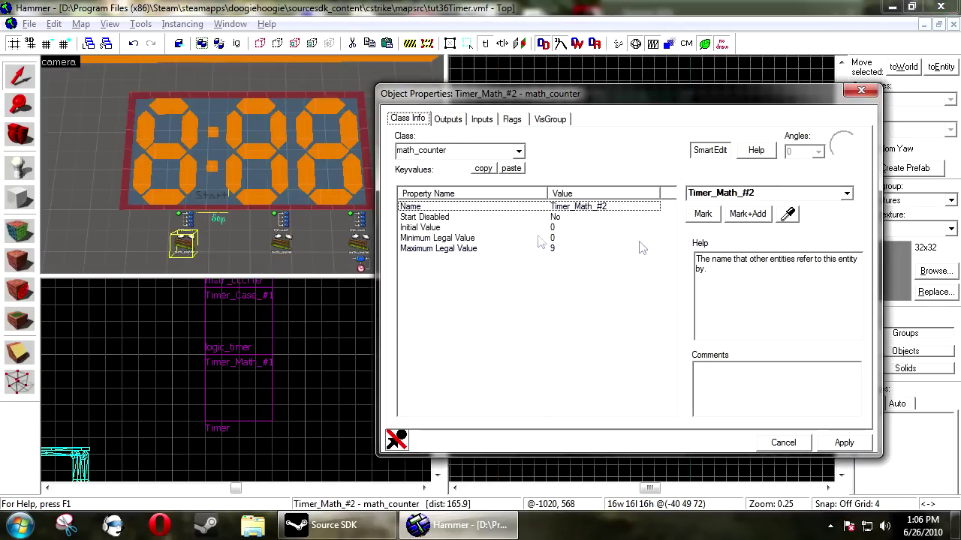
click(773, 195)
click(776, 195)
key(BackSpace)
text(3)
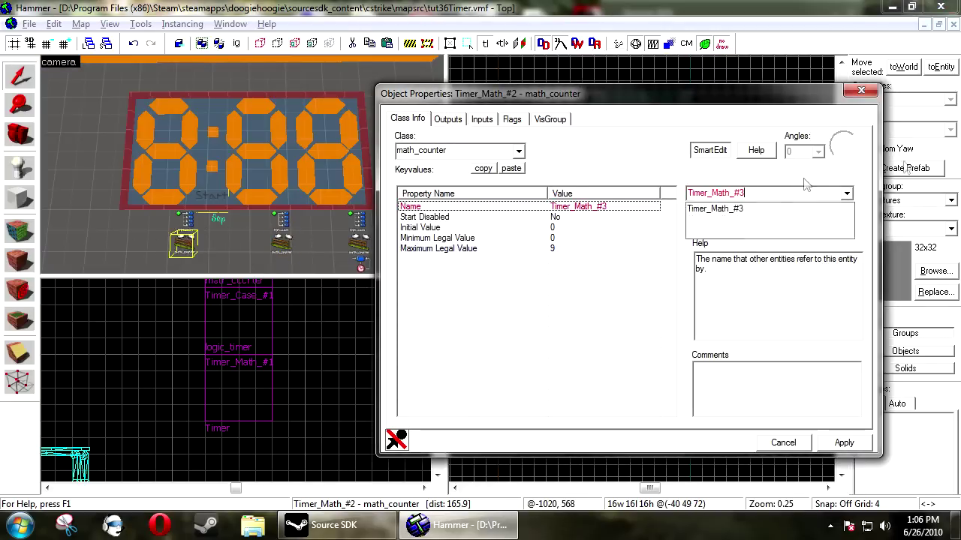
click(861, 446)
- Retarget the OnHitMax output of Timer_Math_#2 to Timer_Math_#3, sending Add with a parameter of 1
click(282, 244)
click(447, 118)
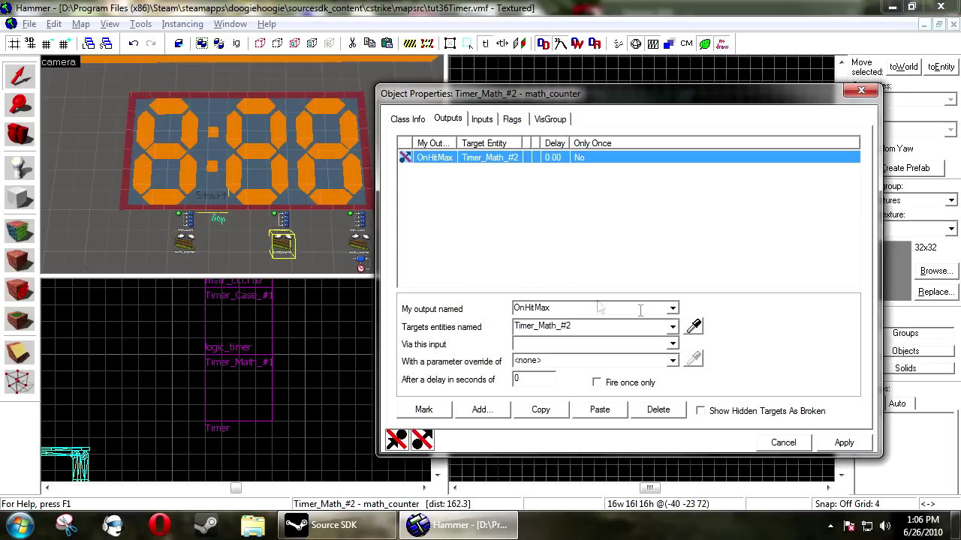
click(692, 326)
click(182, 248)
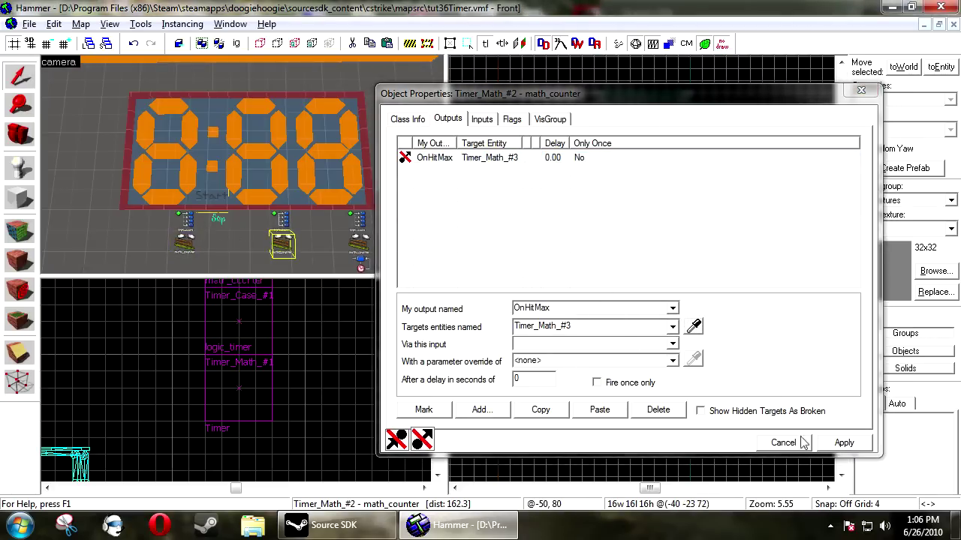
text(Add)
double_click(598, 362)
text(1)
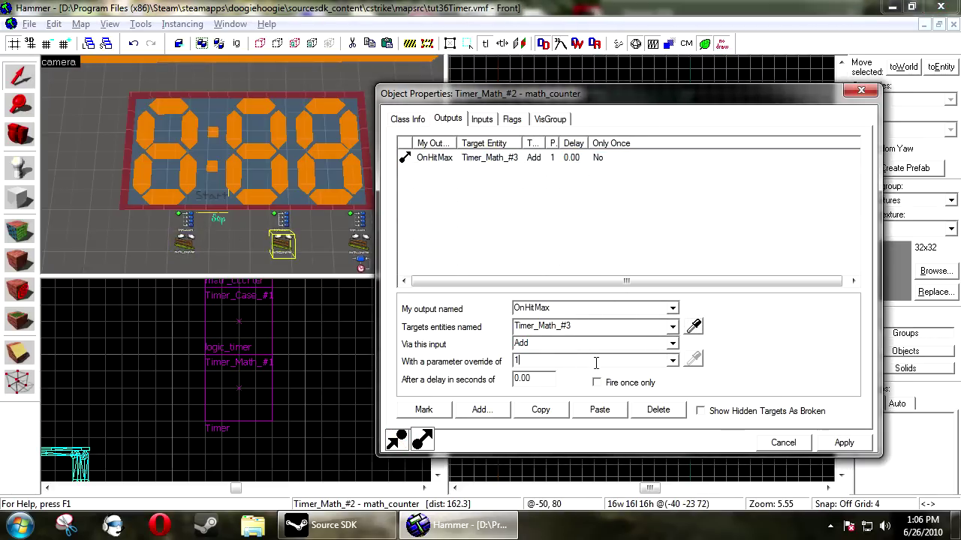
- Add a second OnHitMax output to Timer_Math_#2 that sends SetValue with a parameter of 0 to itself
click(549, 414)
click(478, 415)
click(674, 312)
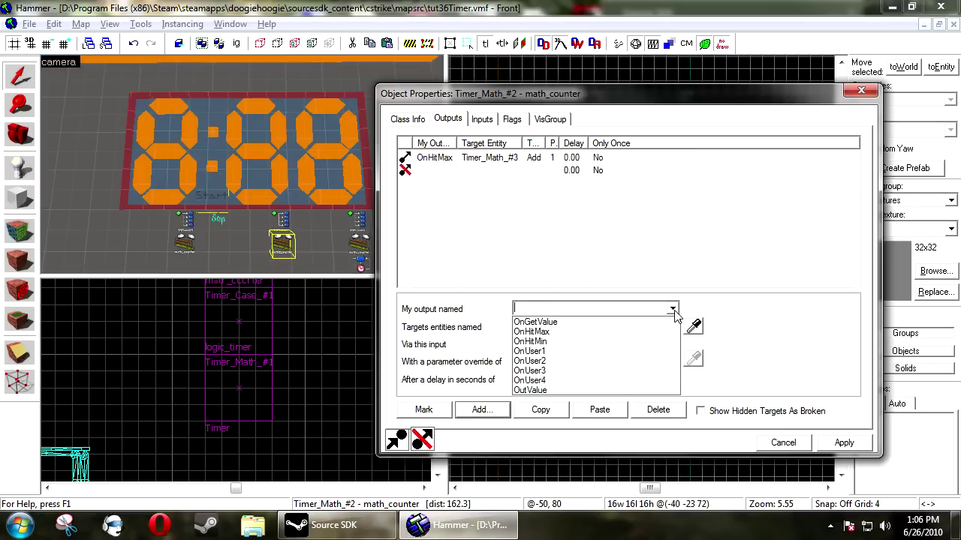
click(623, 336)
click(692, 327)
click(282, 244)
click(540, 343)
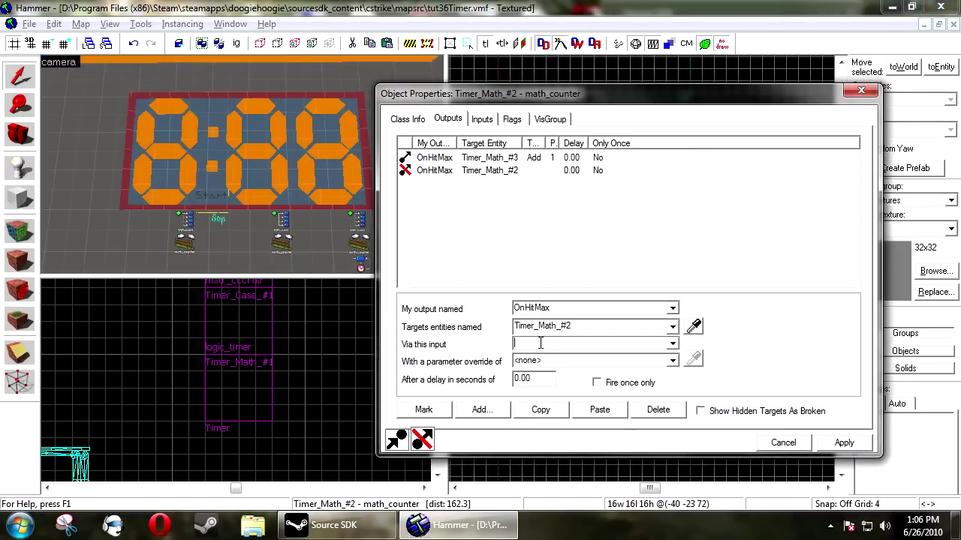
text(SetVal)
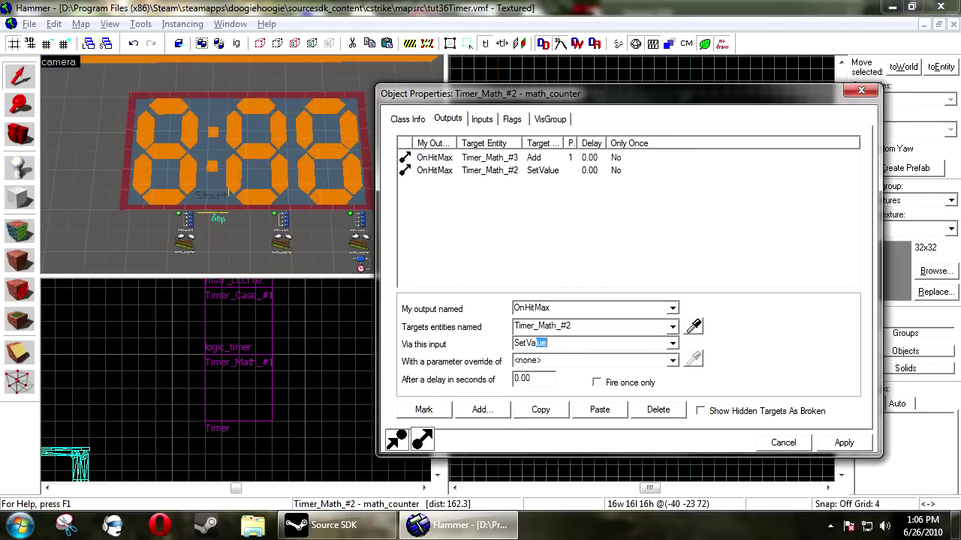
text(0)
- Add an OutValue output to Timer_Math_#2 that sends InValue to Timer_Case_#2, and apply it
click(482, 410)
click(673, 308)
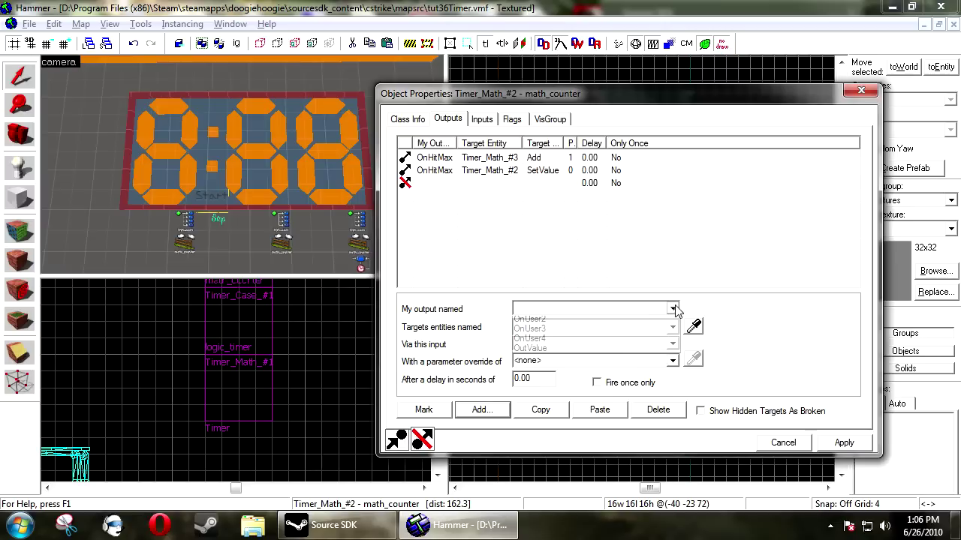
click(559, 390)
click(694, 326)
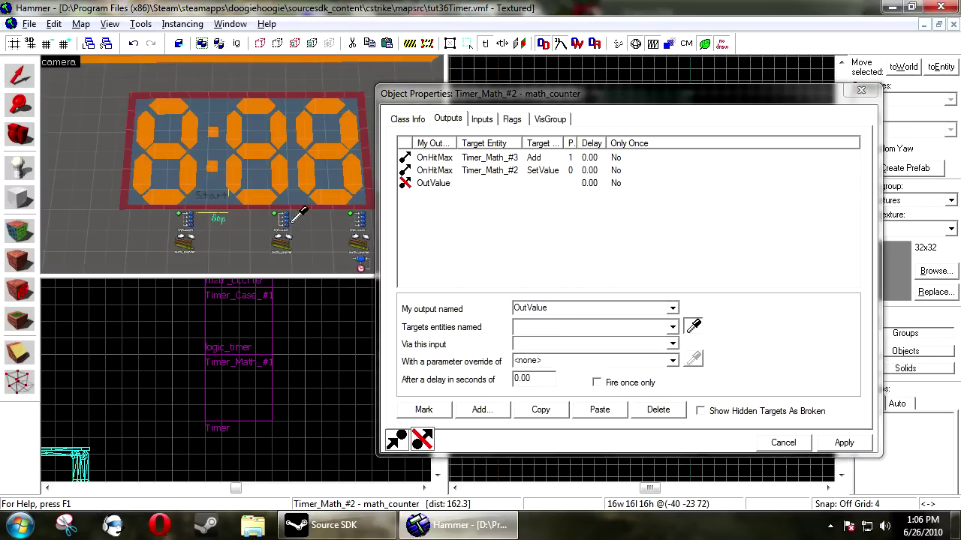
click(304, 209)
click(536, 346)
text(InValue)
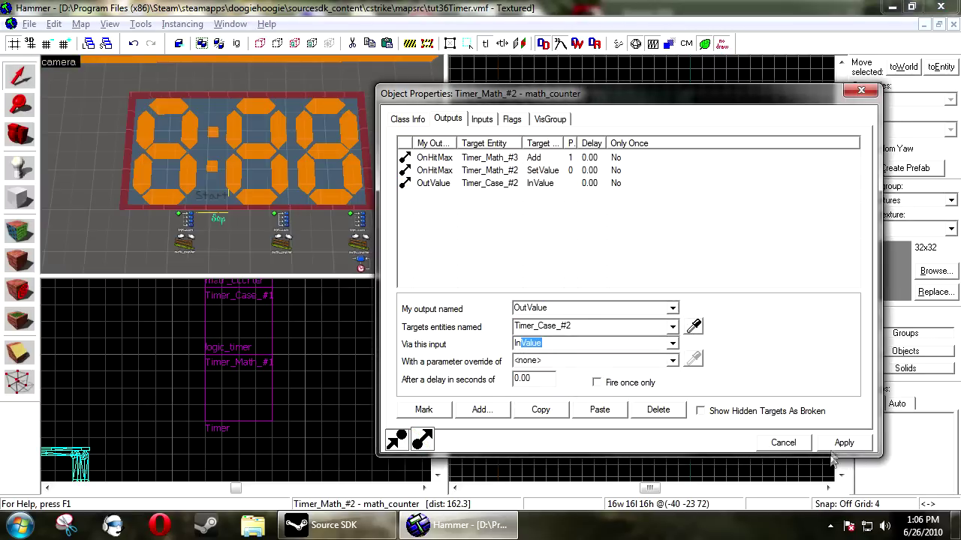
click(841, 444)
- Add an OutValue output to Timer_Math_#3 that sends InValue to Timer_Case_#3, apply it and close the properties
click(184, 242)
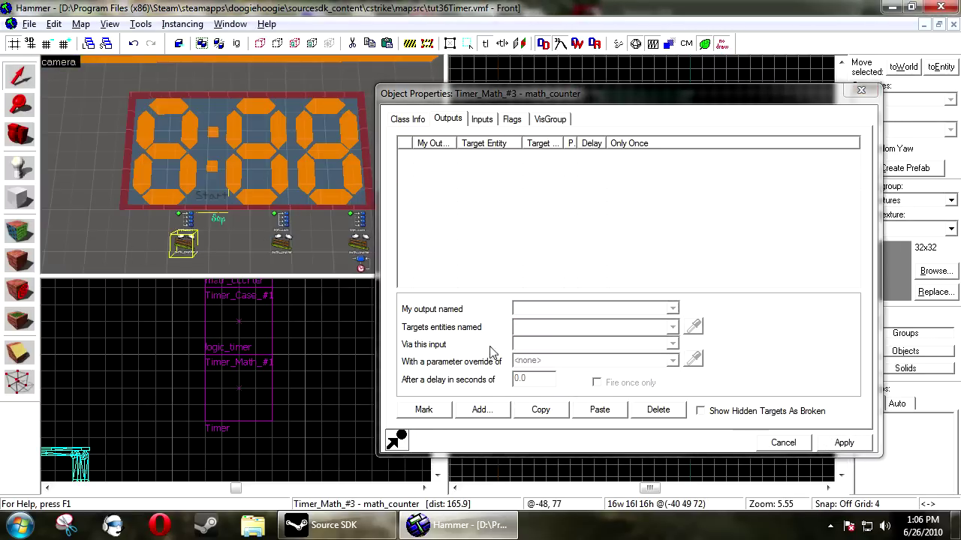
click(482, 409)
click(673, 309)
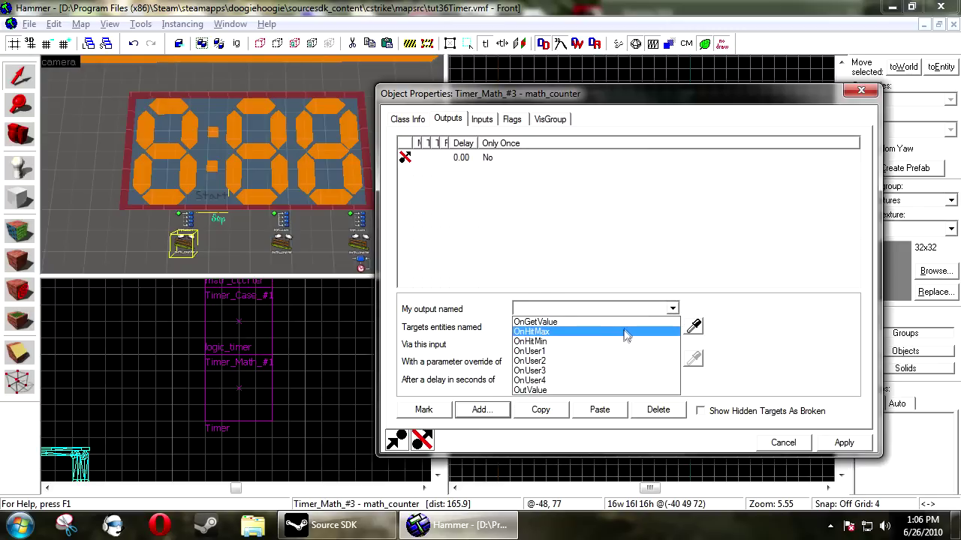
click(601, 390)
click(693, 326)
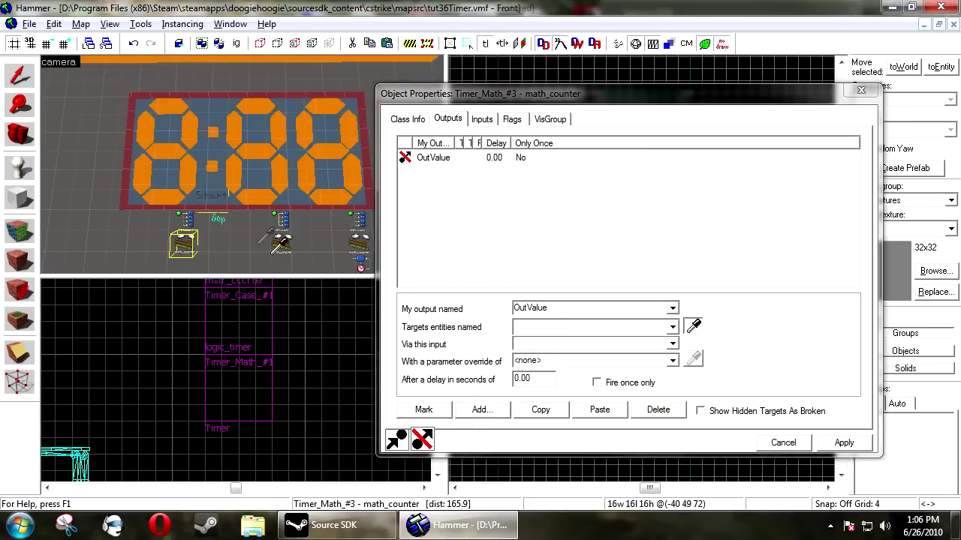
click(192, 207)
click(580, 346)
text(InValue)
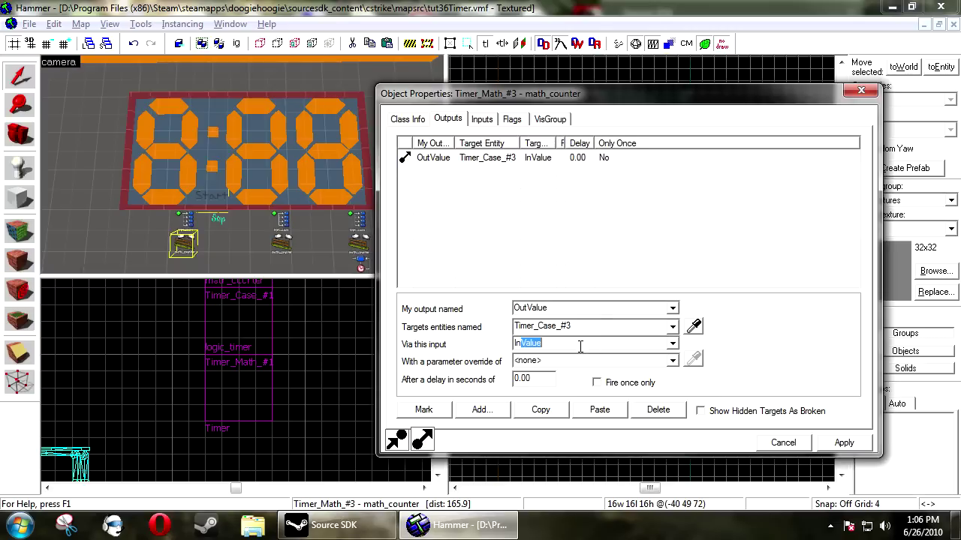
click(841, 443)
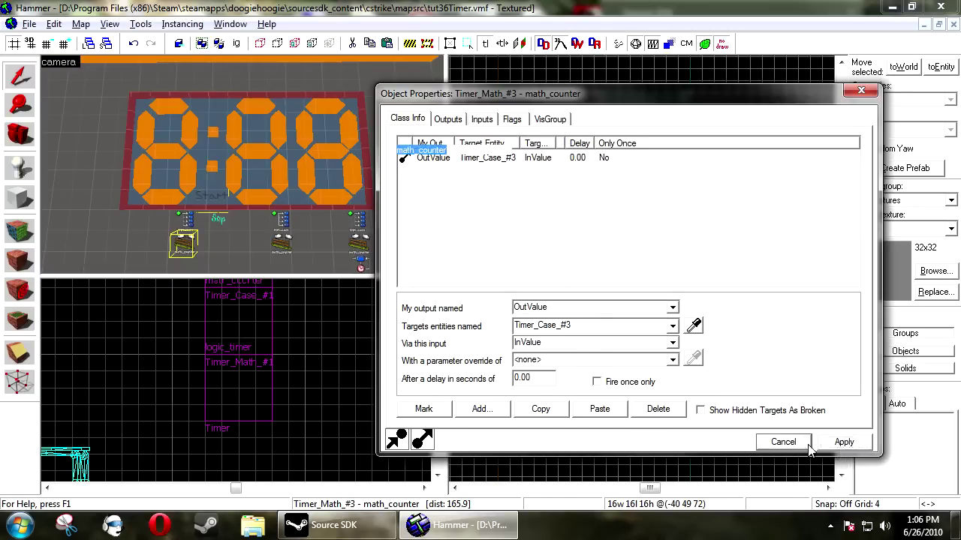
click(782, 442)
right_click(760, 220)
click(757, 199)
- Turn the Start brush below the timer display into a func_button entity and apply the class
key(z)
key(z)
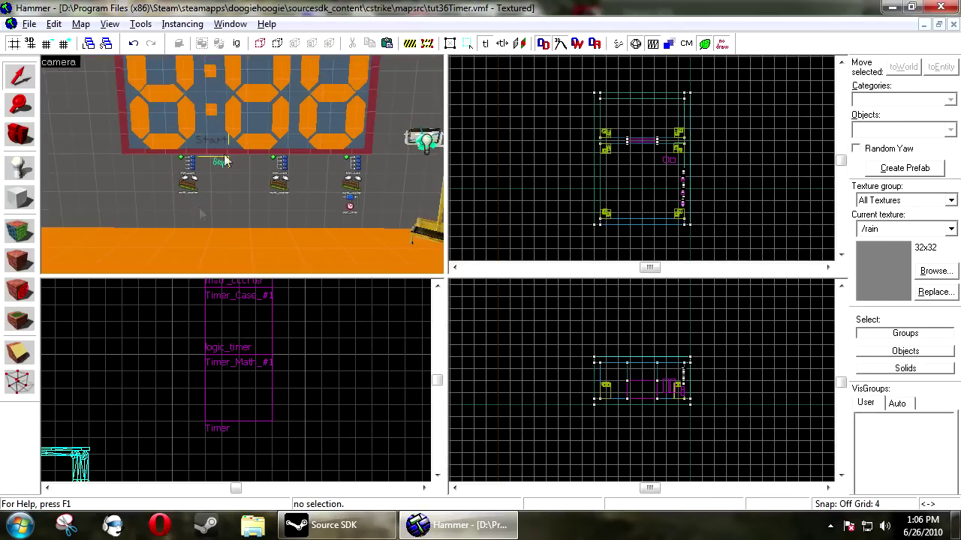
click(225, 142)
key(alt+Return)
key(ctrl+t)
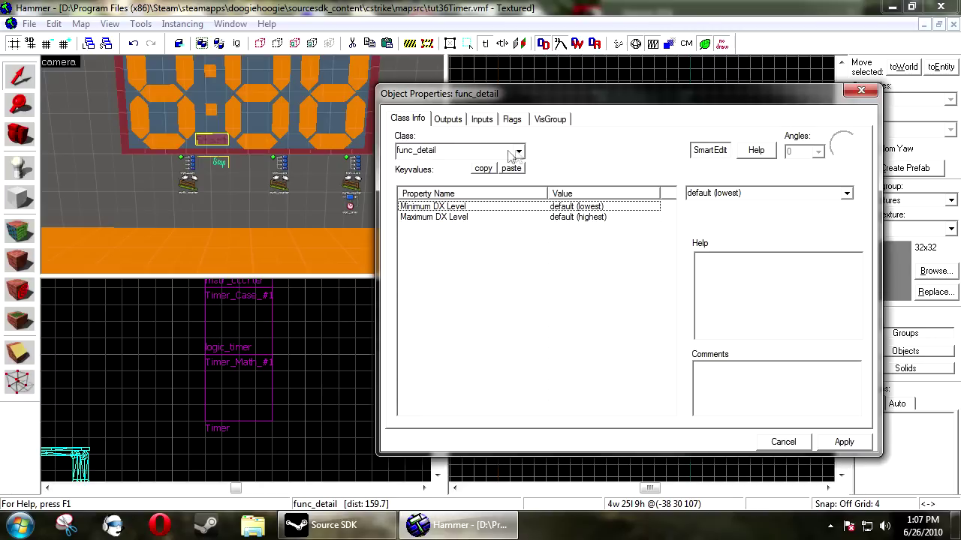
click(516, 152)
scroll(451, 206, up, 2)
click(455, 216)
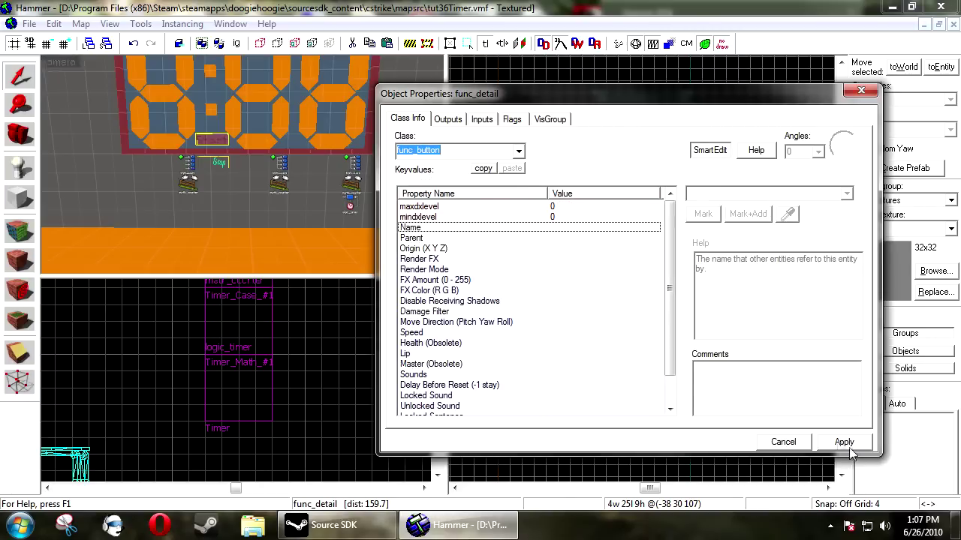
click(844, 442)
- Add an OnPressed output to the Start button that sends Enable to Timer, apply it and clear the selection
click(449, 118)
click(482, 409)
click(673, 309)
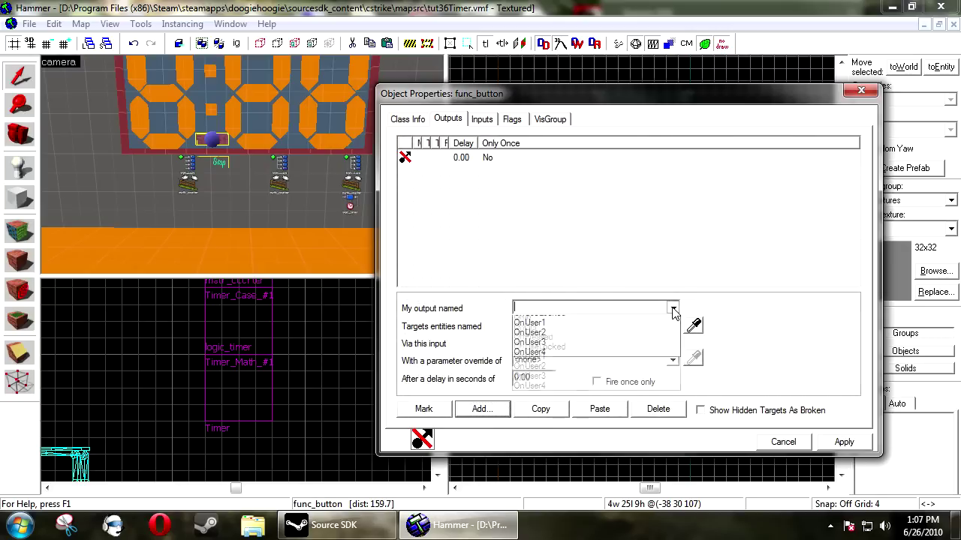
click(562, 351)
click(694, 325)
click(350, 205)
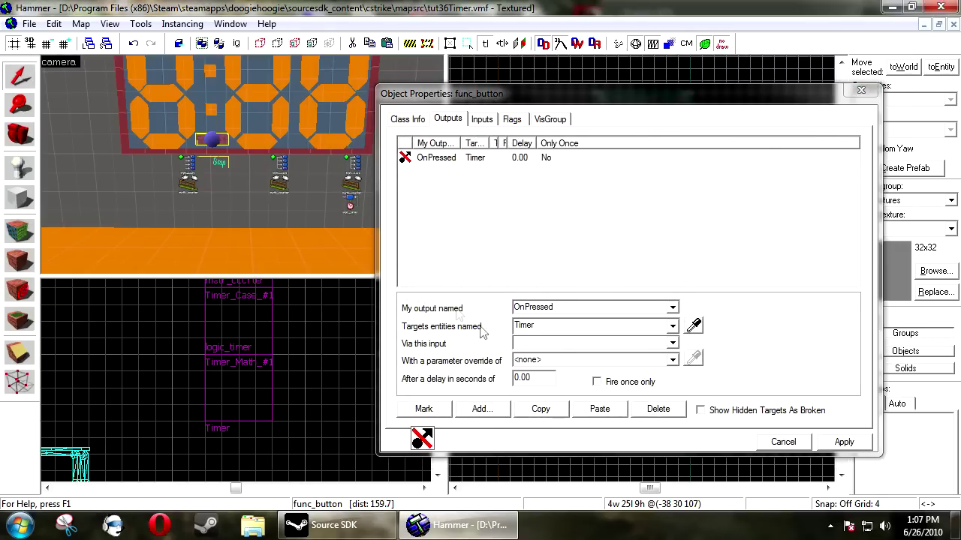
click(547, 344)
text(Enable)
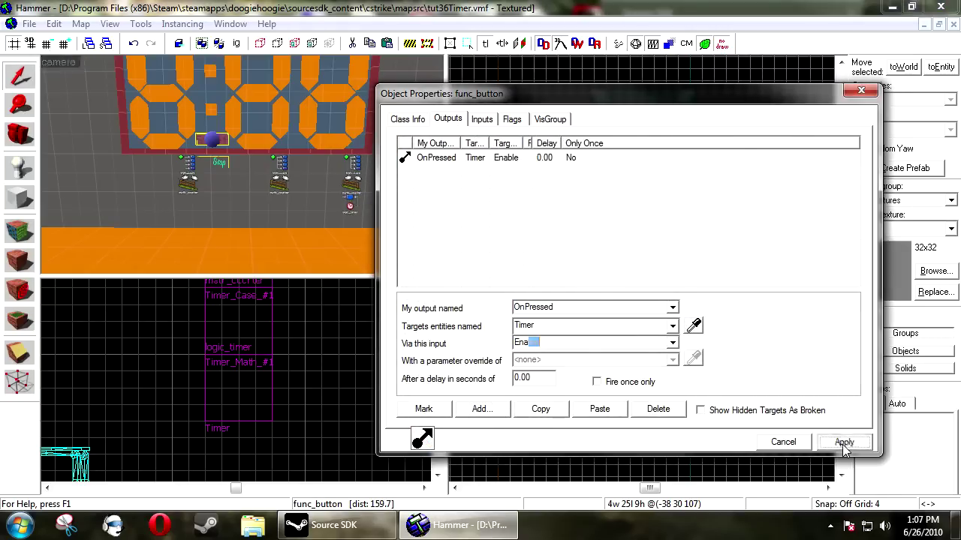
click(843, 442)
right_click(740, 198)
click(739, 160)
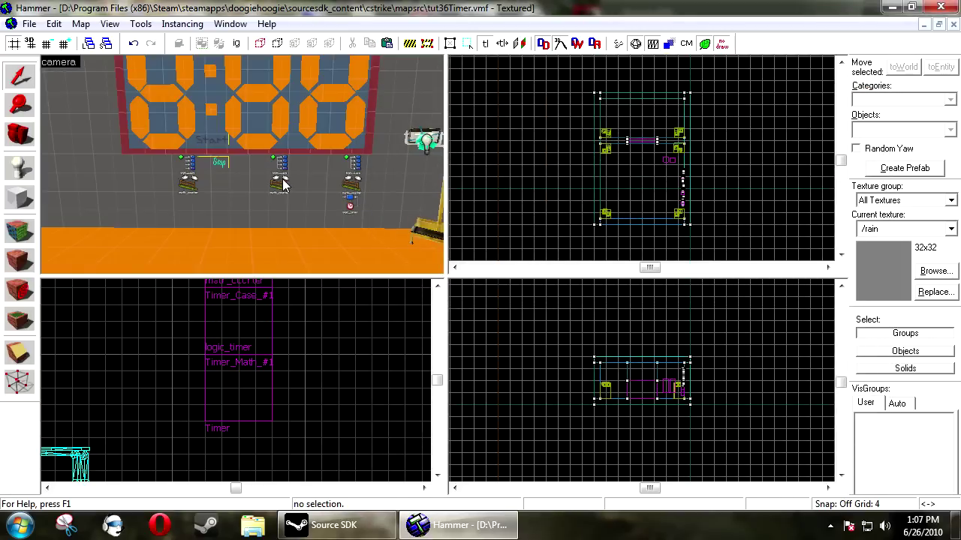
- Add an OnCase16 output to Timer_Case_#1
scroll(283, 184, up, 2)
scroll(282, 184, down, 2)
right_click(551, 203)
click(496, 192)
key(z)
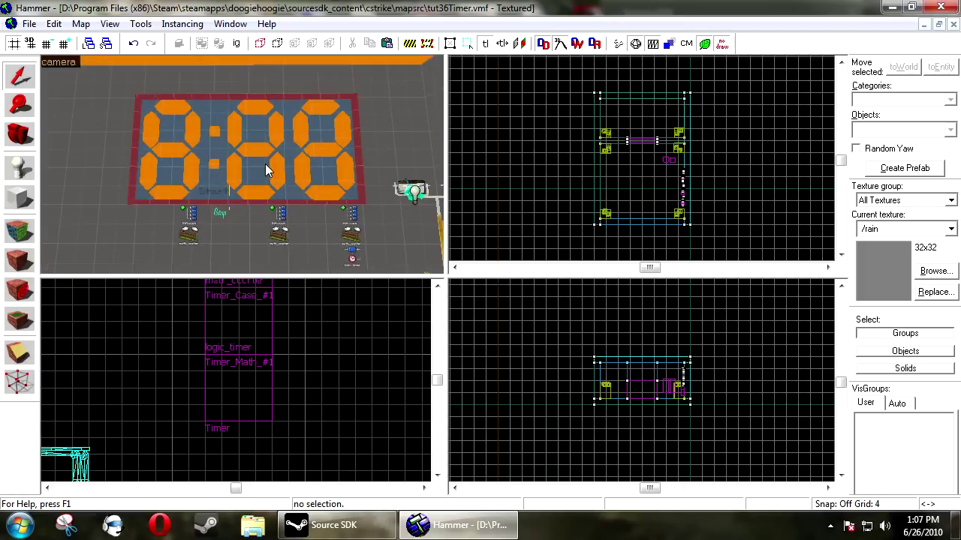
click(353, 217)
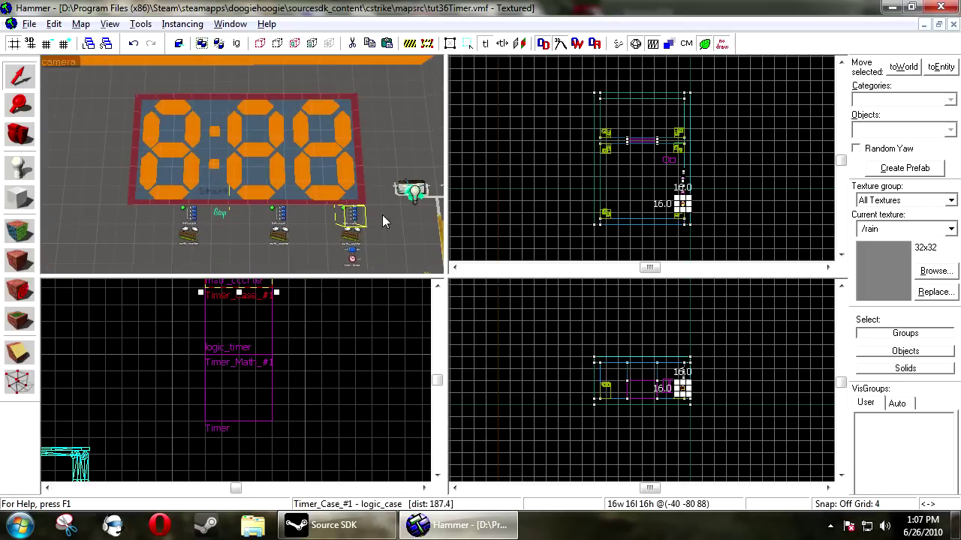
key(alt+Return)
click(443, 120)
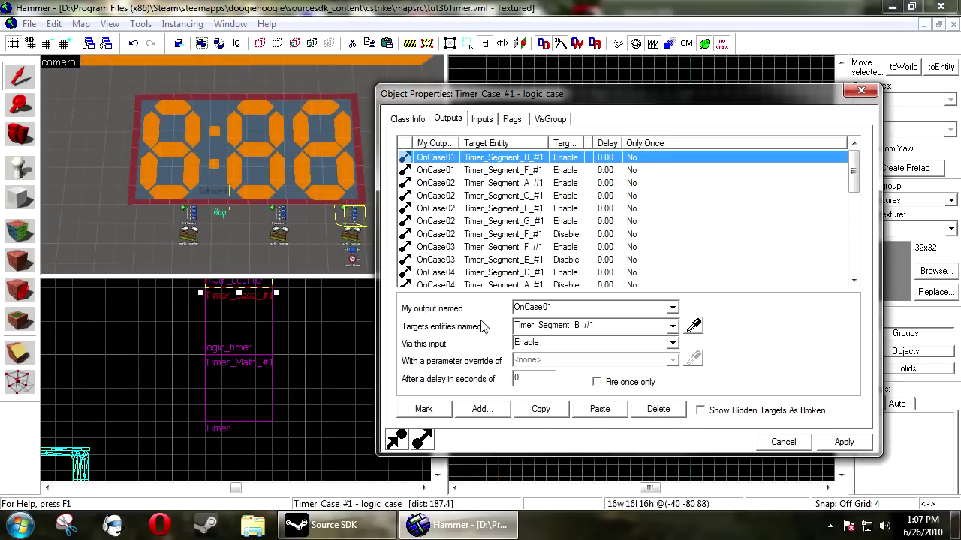
click(481, 409)
click(672, 308)
scroll(568, 359, down, 4)
click(569, 351)
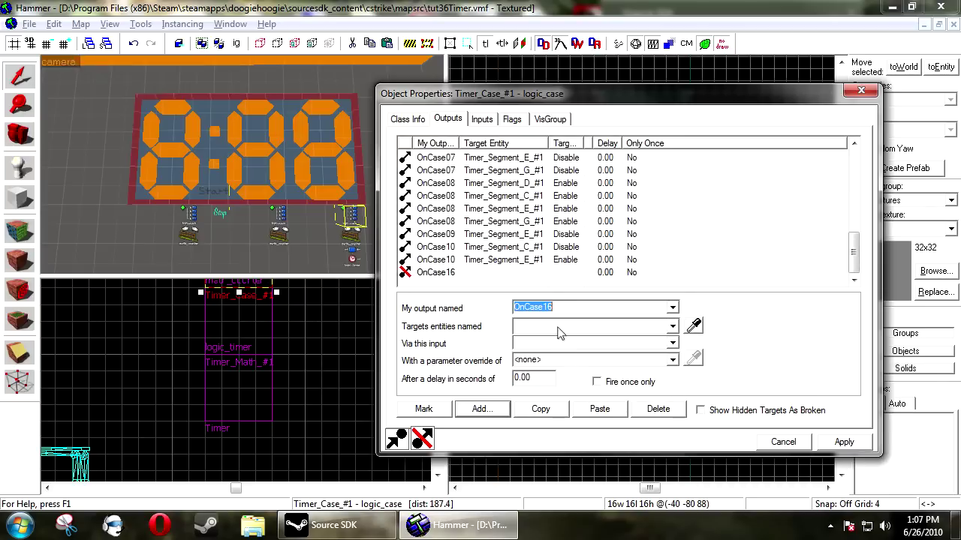
- Set the Case 16 value of Timer_Case_#1 to rest and apply it
click(407, 119)
click(420, 374)
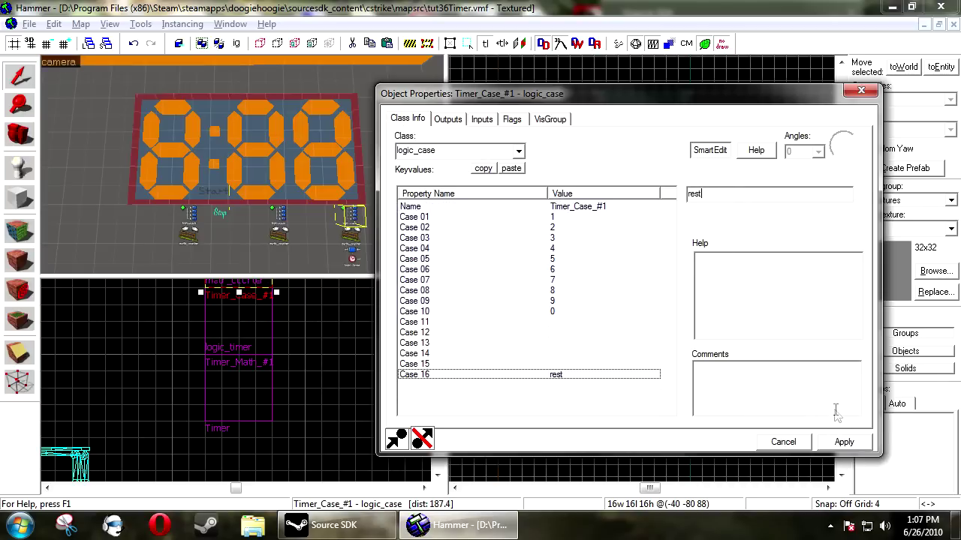
click(844, 442)
- Make the OnCase16 output of Timer_Case_#1 send Disable to Timer_Segment_A_#1
click(447, 119)
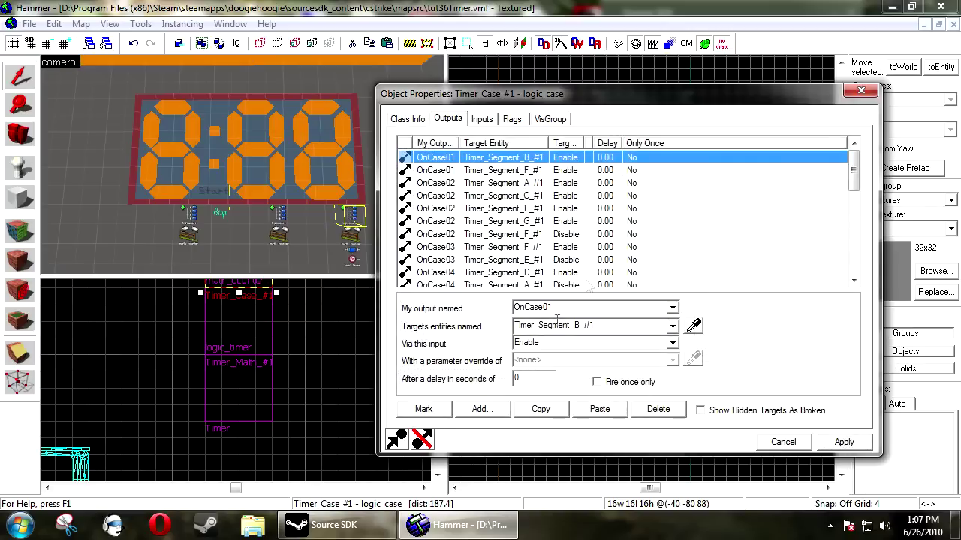
scroll(497, 276, up, 5)
scroll(497, 276, down, 5)
click(492, 272)
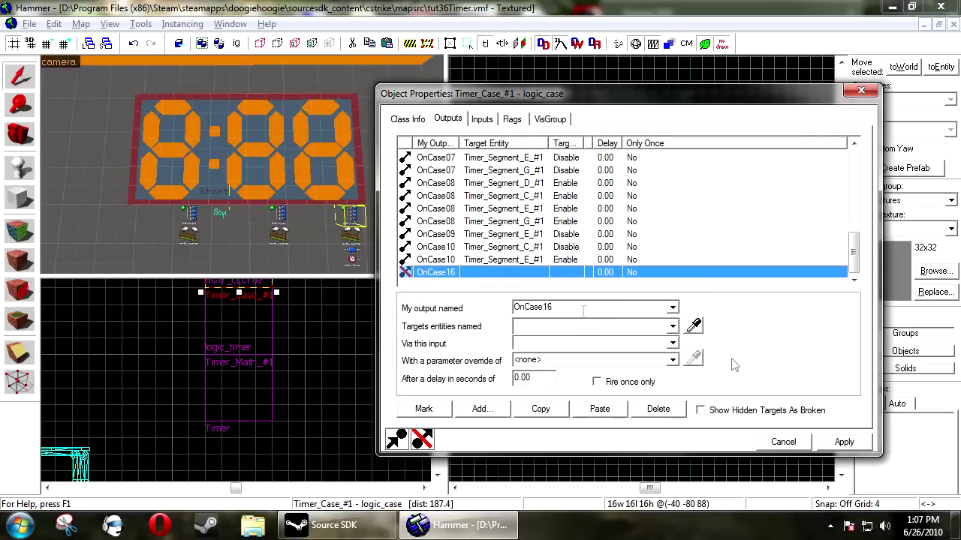
click(694, 326)
click(338, 107)
click(630, 344)
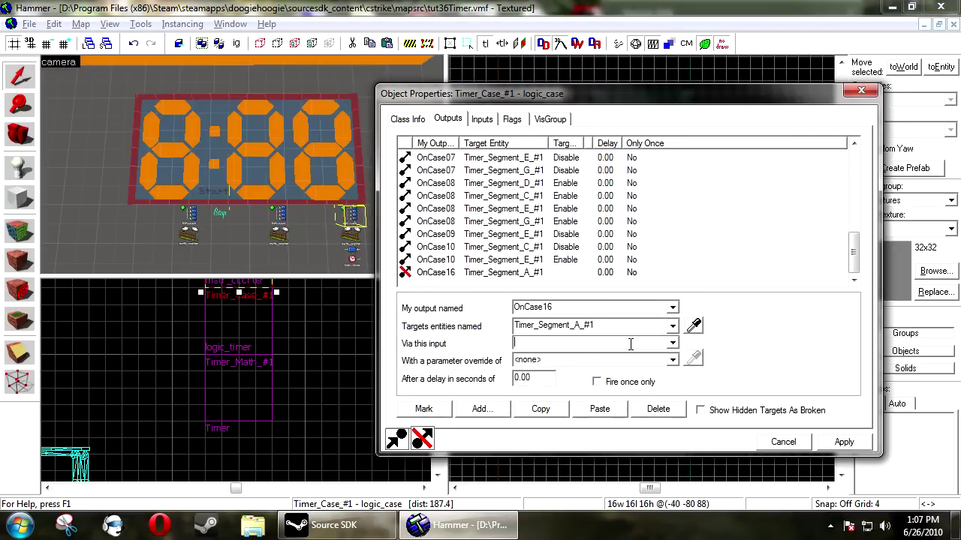
text(Dis)
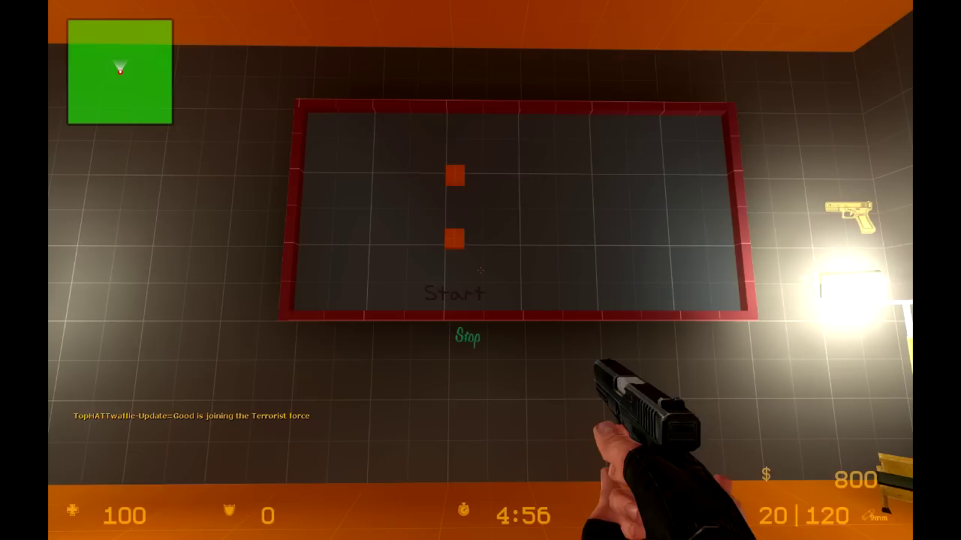
- Equip the knife, activate the Start button below the display and back away to watch the timer run
key(3)
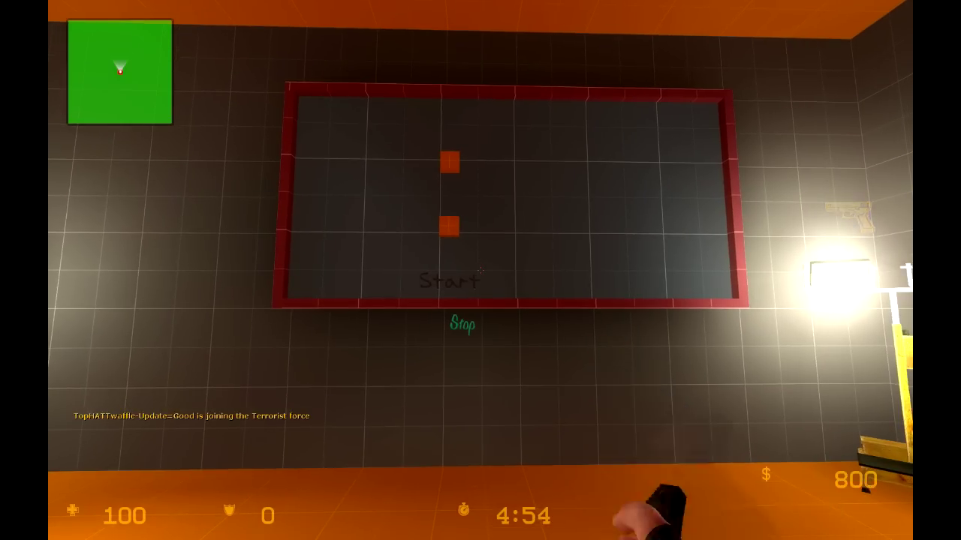
key(w)
key(e)
key(s)
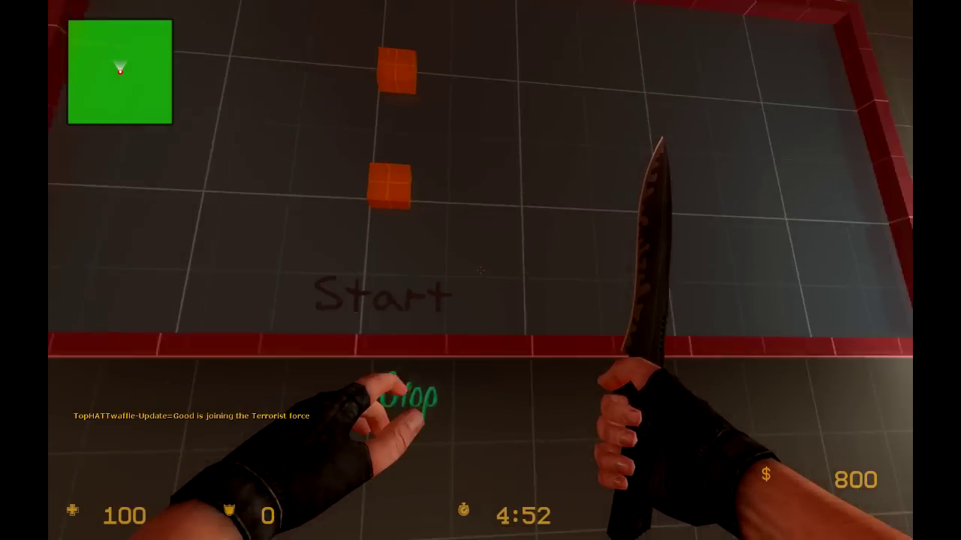
key(s)
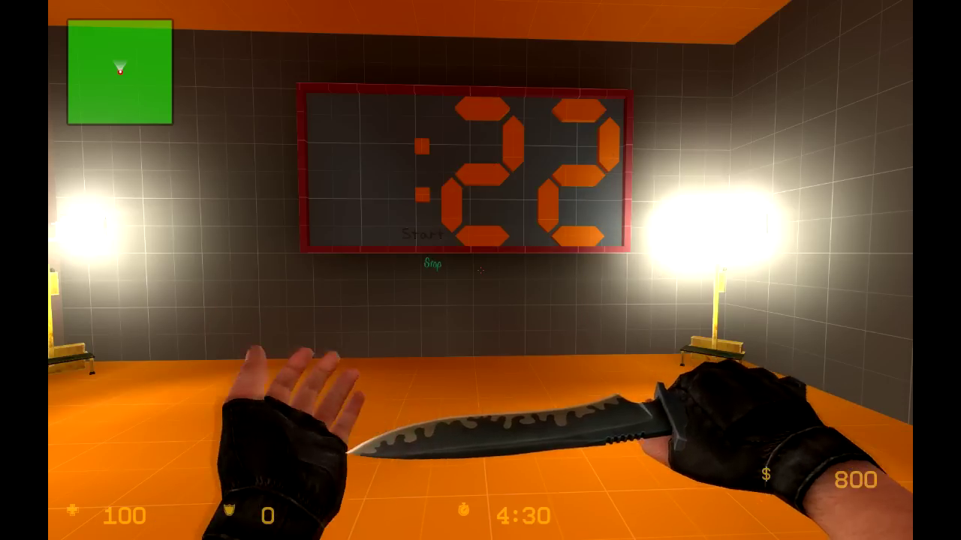
key(d)
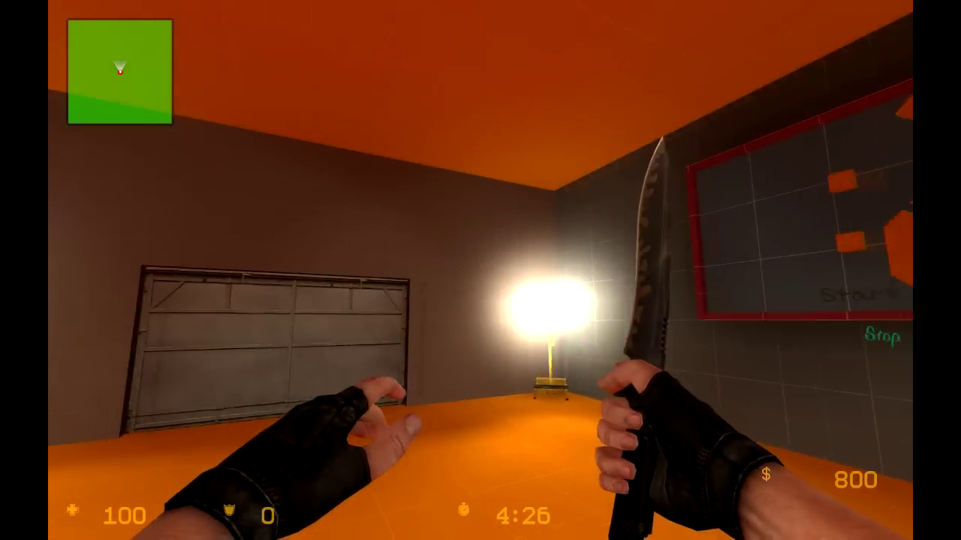
- Set sv_cheats to 1 and turn on entity message drawing with ent_messages_draw 1 in the developer console
key(grave)
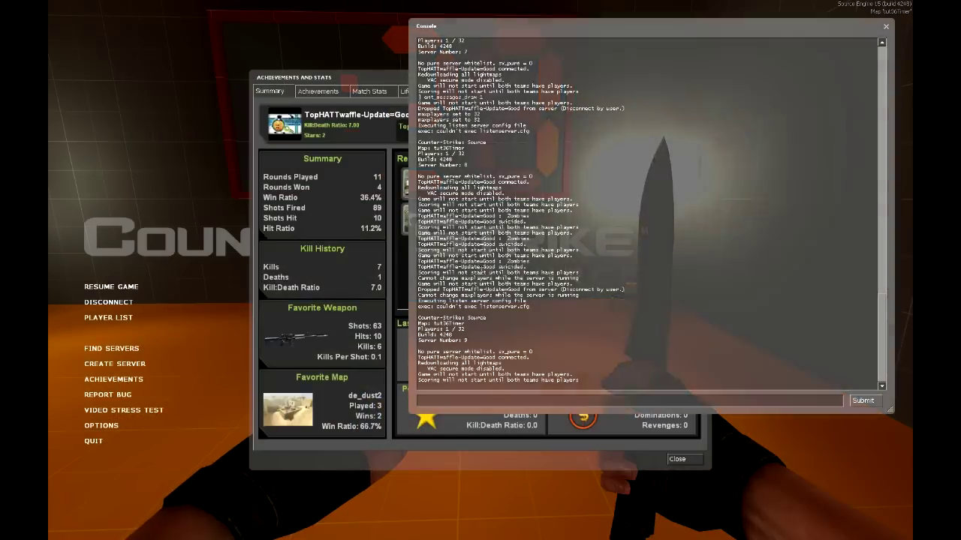
text(ent_messages_draw)
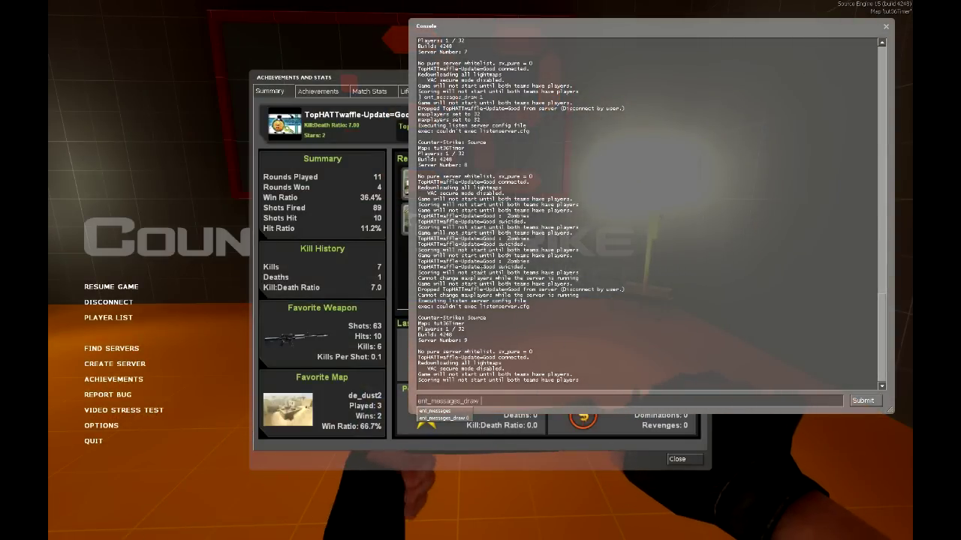
text( 1)
key(Return)
key(grave)
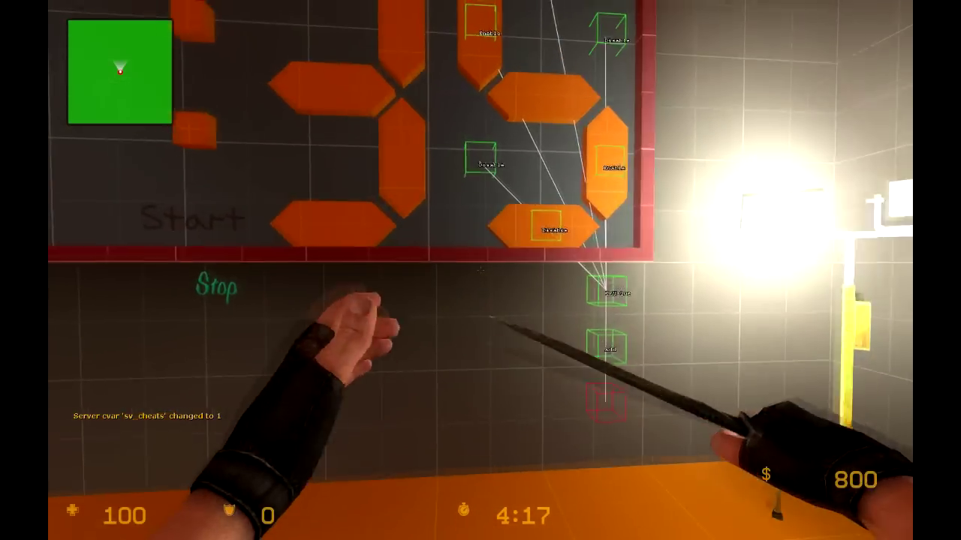
- Examine up close the messages passed from the timer through the rightmost digit's counter and case to its segments
key(w)
key(s)
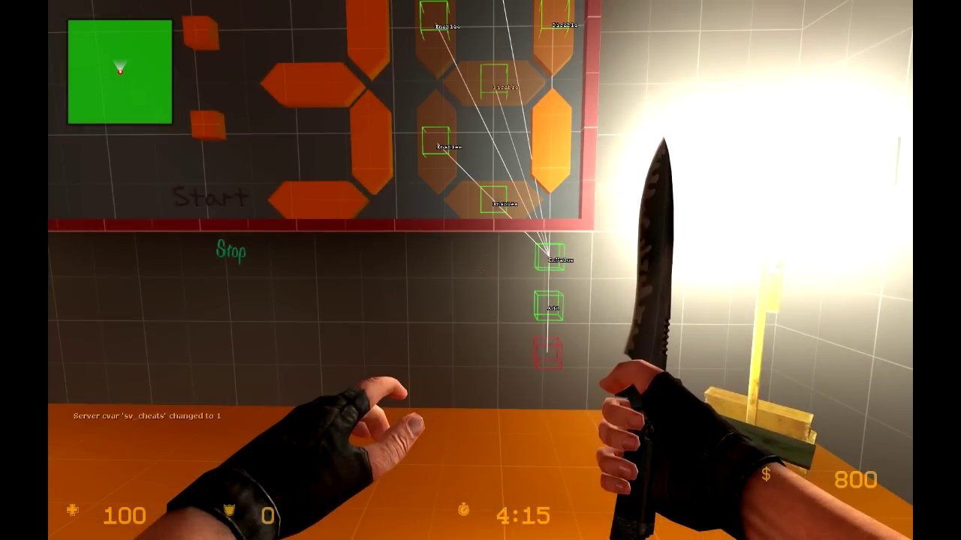
key(s)
key(w)
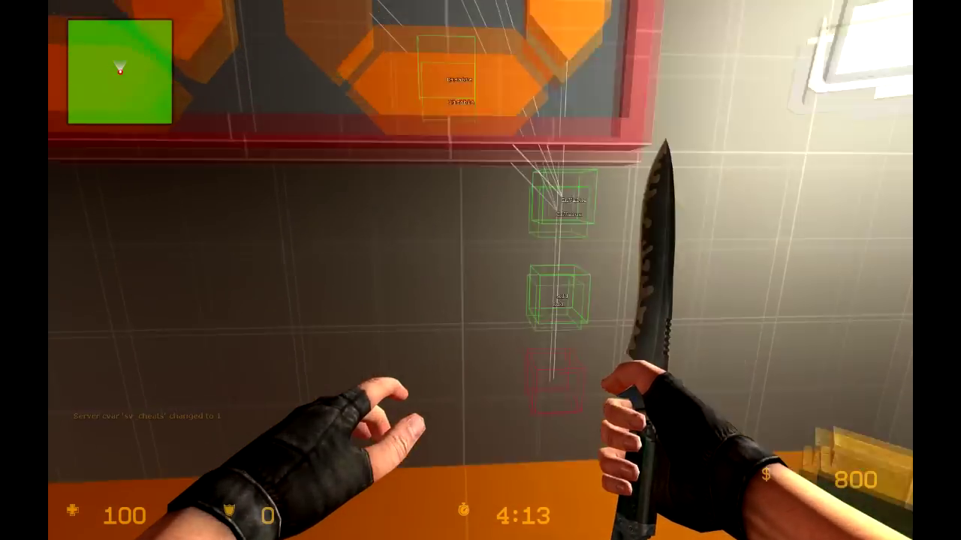
click(480, 270)
right_click(481, 270)
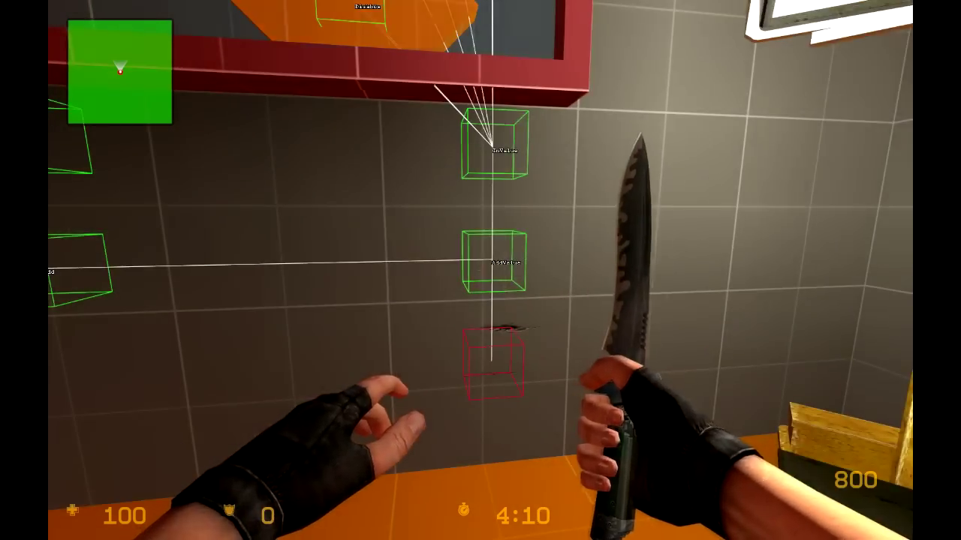
click(480, 270)
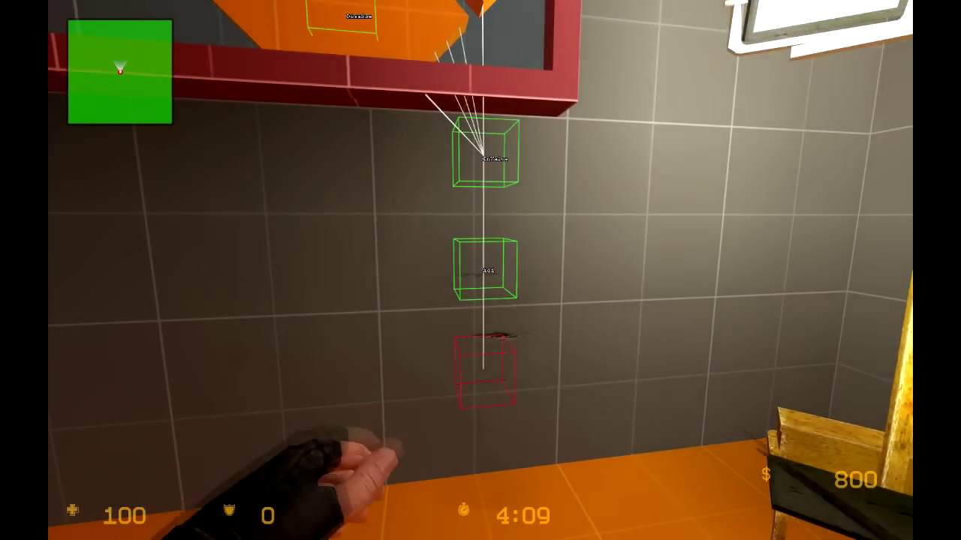
- Step back and watch how the rightmost digit's counter passes its messages to the neighbouring digit as the display counts up
key(a)
key(s)
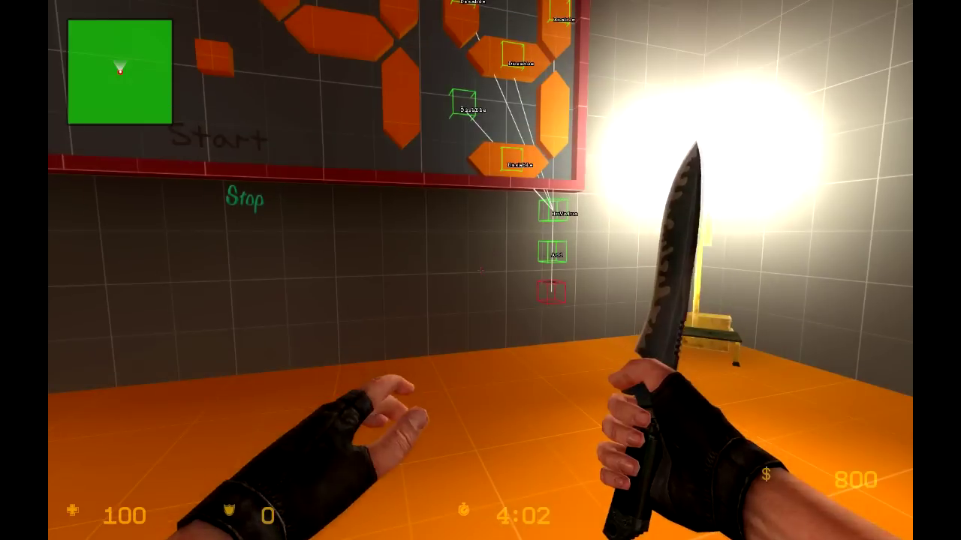
click(480, 270)
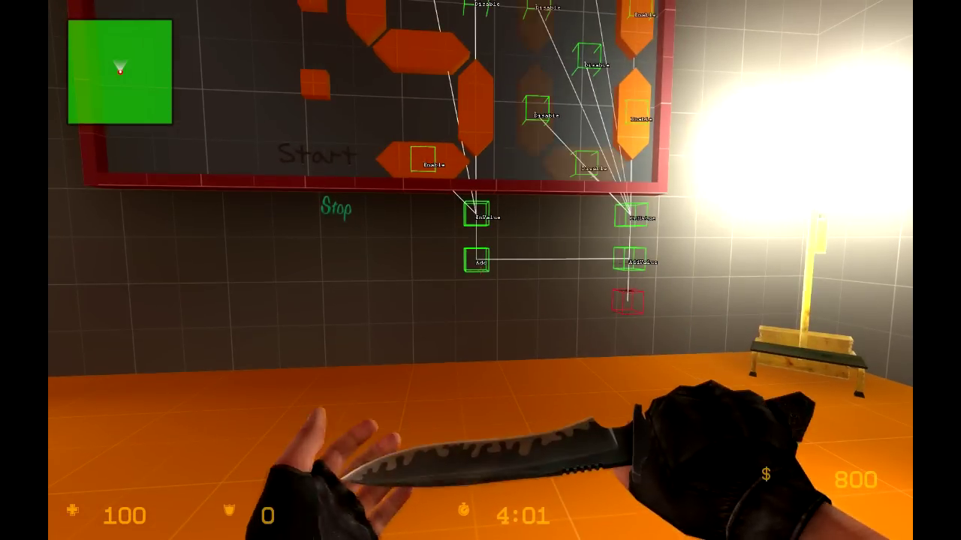
key(s)
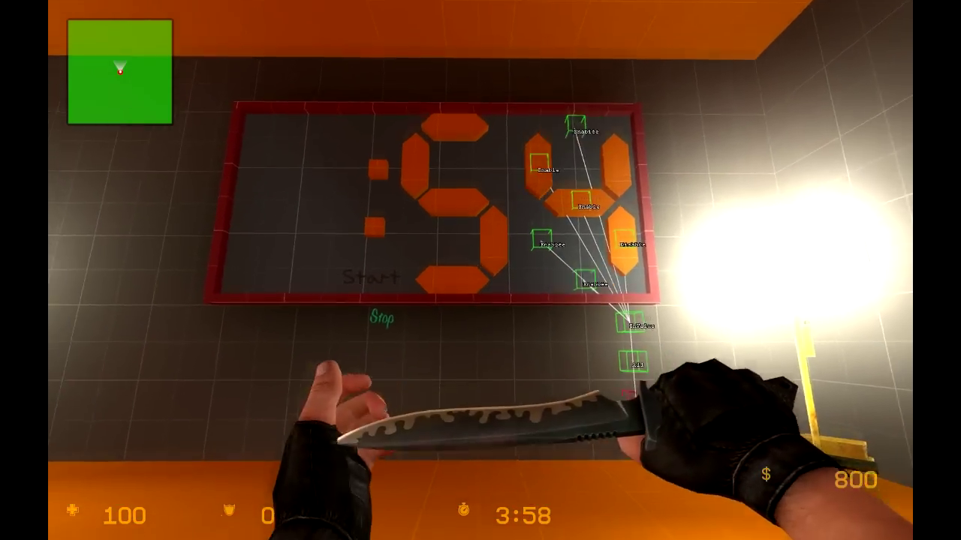
click(480, 270)
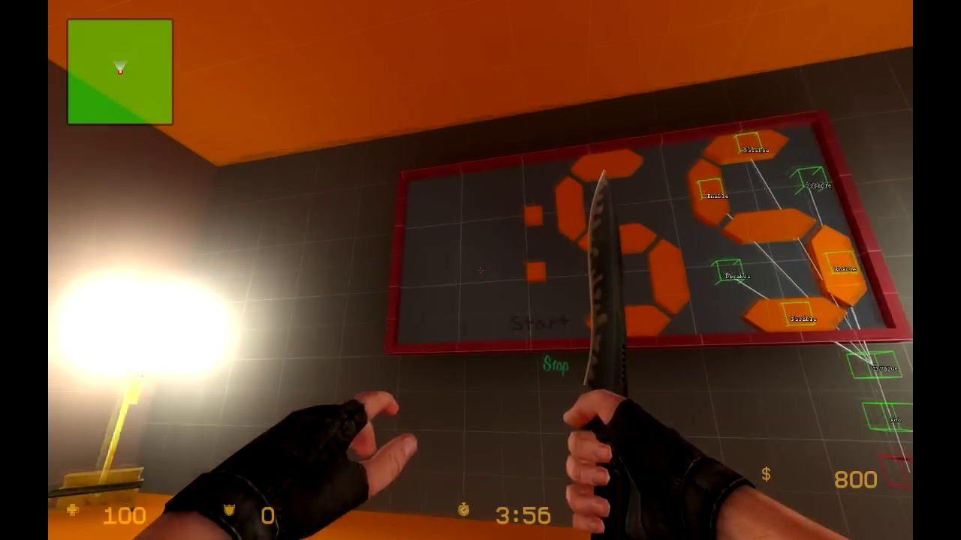
click(480, 270)
key(a)
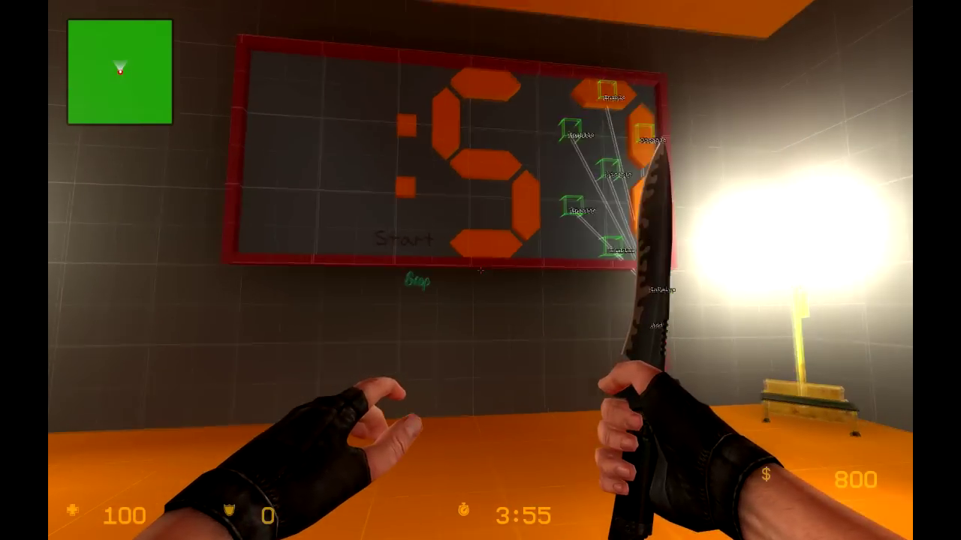